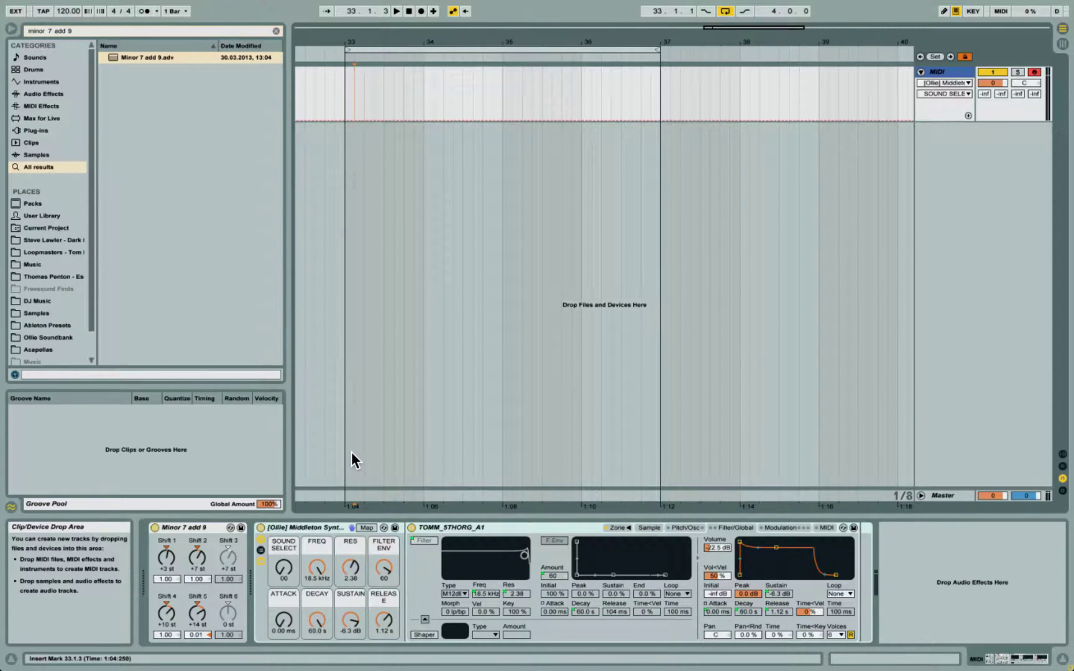
- Search the browser for "sampler" and add the Sampler instrument on a new MIDI track below the existing one
key("ctrl+f")
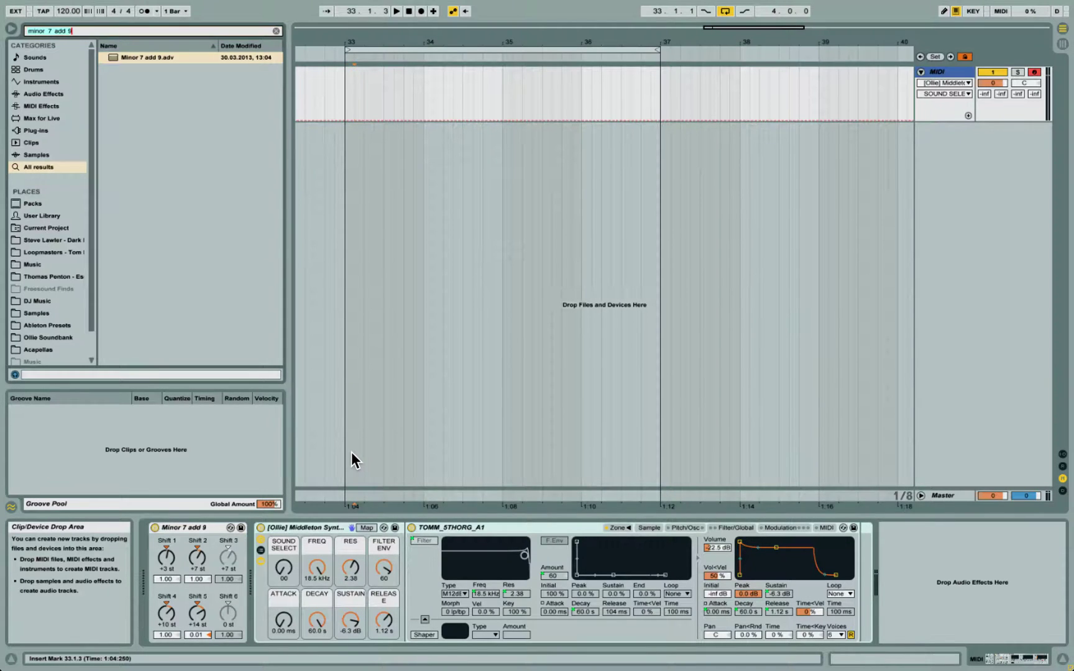
type("sampler")
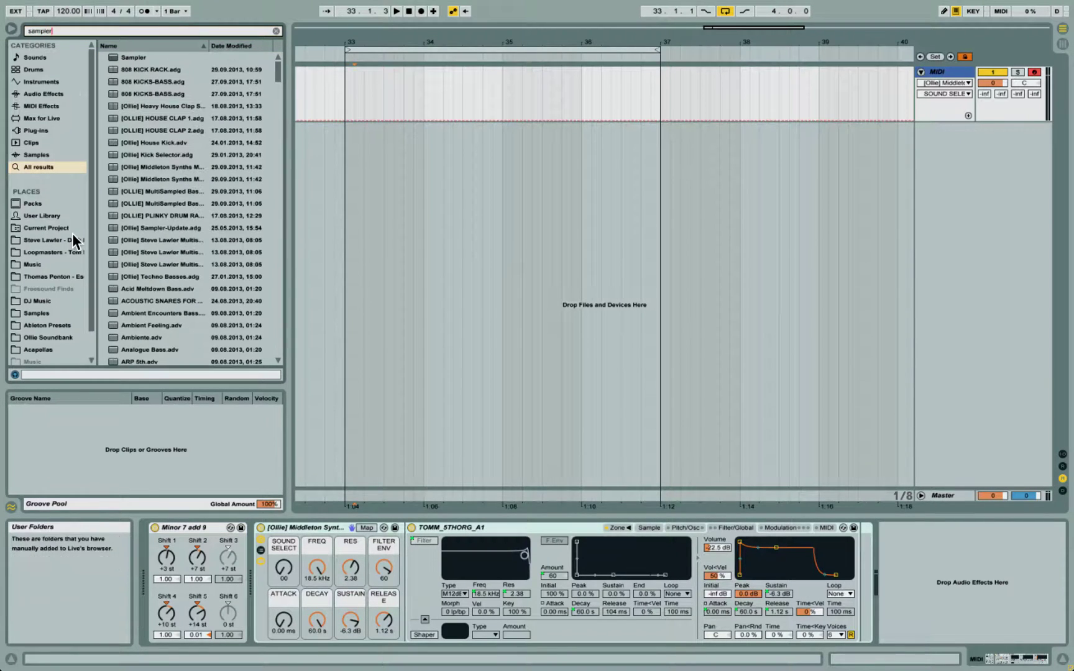
left_click_drag(122, 56, 439, 161)
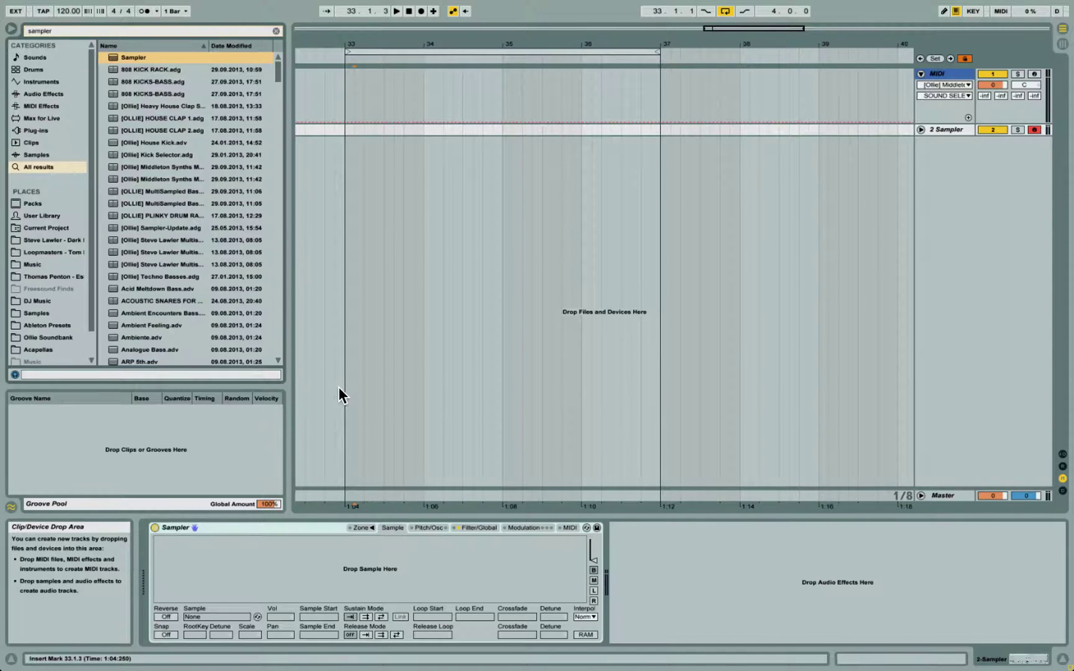
- Search the browser for "kick" and load ALN_Kick_003.wav into the empty Sampler
key("ctrl+f")
type("kick")
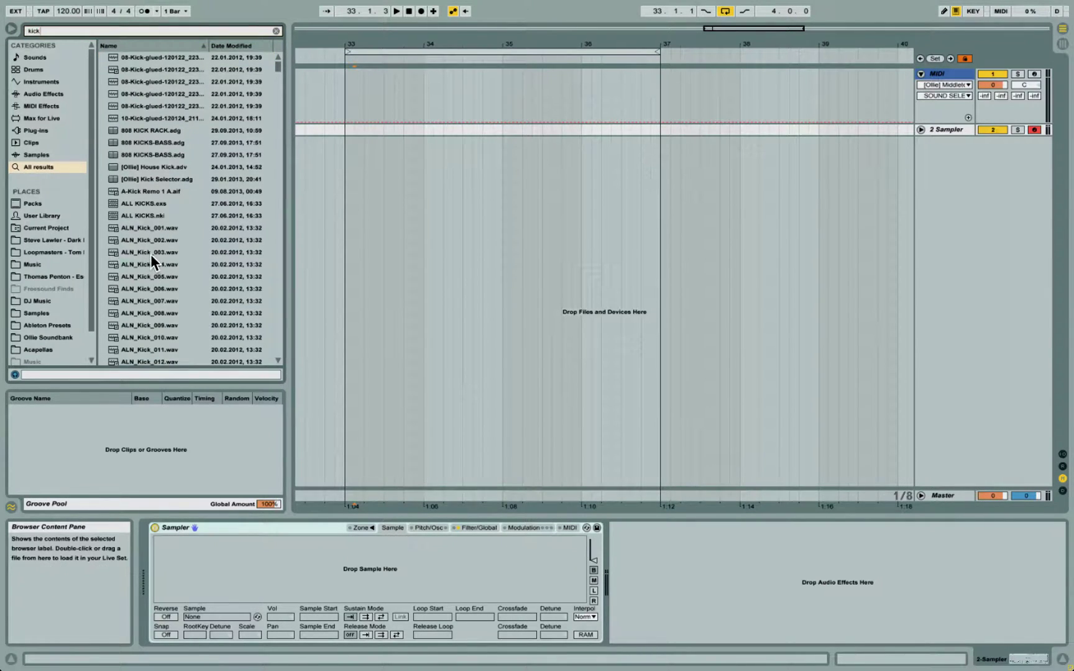
left_click(150, 254)
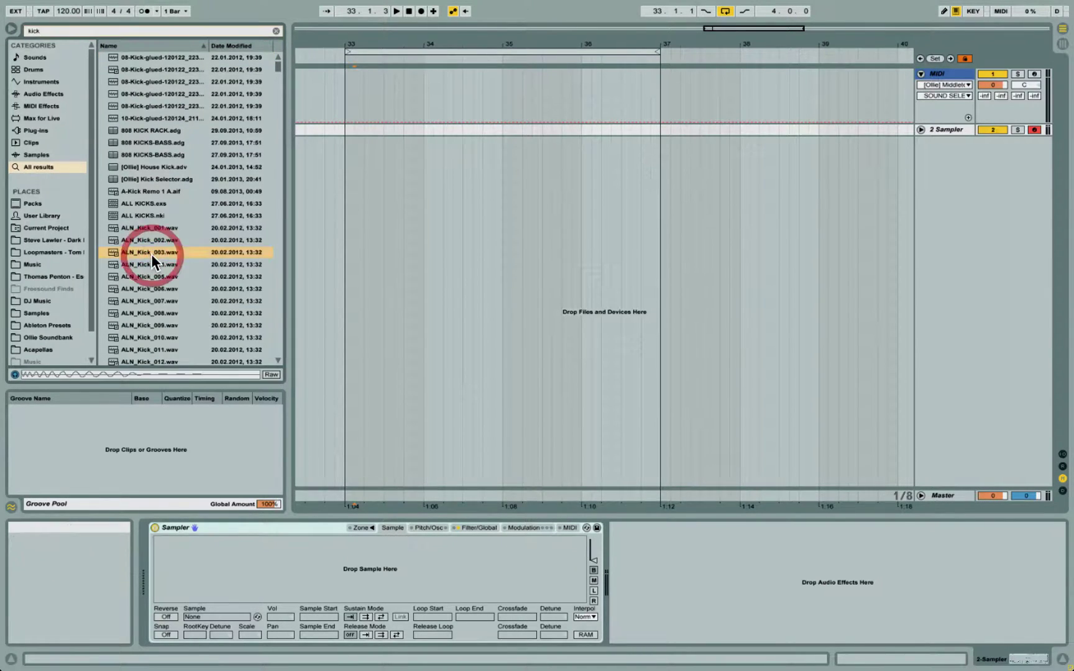
left_click_drag(151, 255, 365, 568)
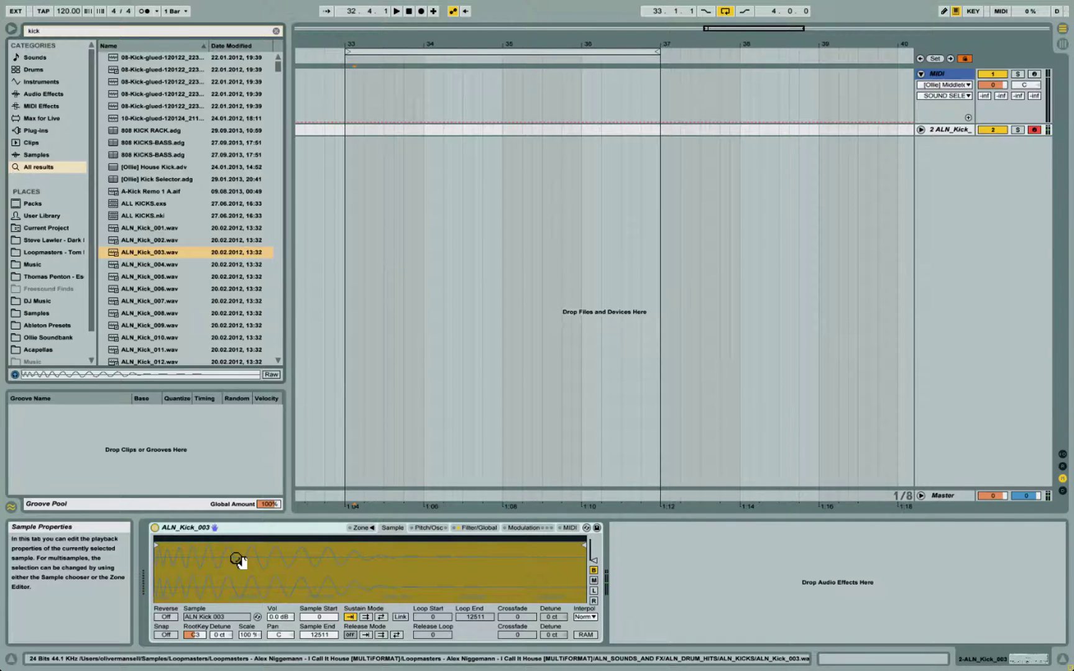
- Find the Spectrum effect, add it after the kick Sampler and expand its graph over the main view
key("super+f")
type("spec")
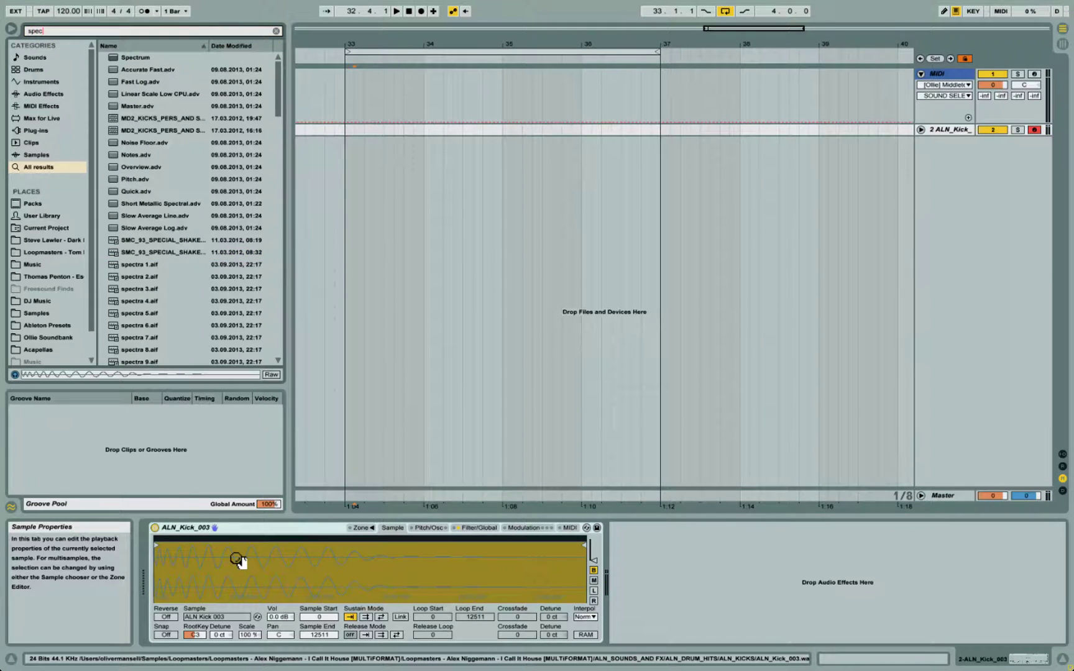
key("Down")
key("Return")
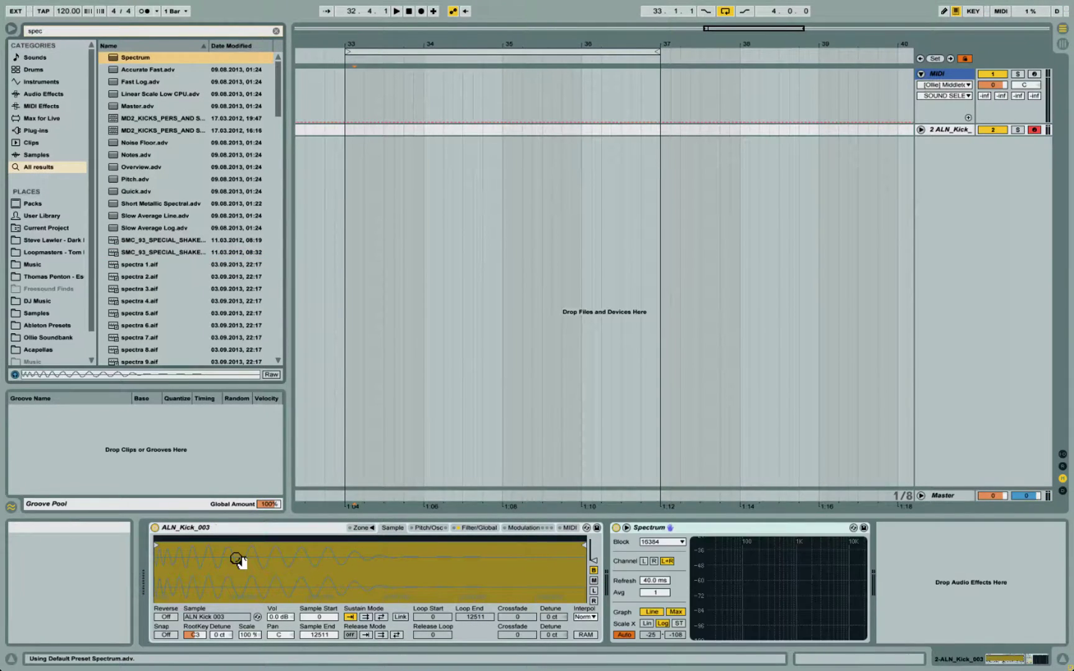
double_click(732, 600)
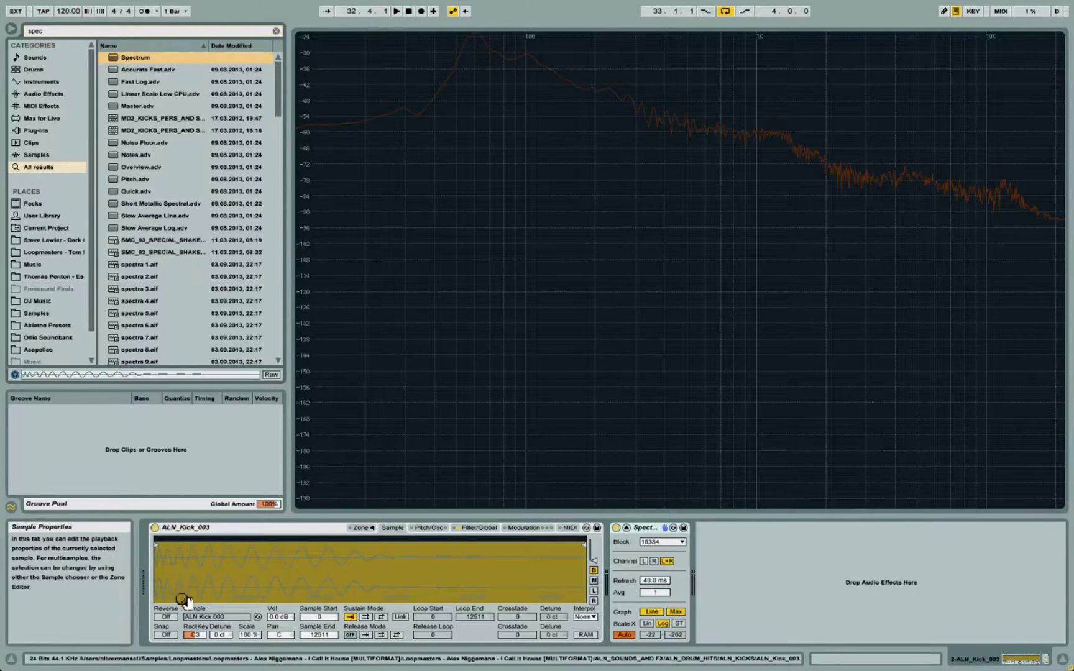
- Lower the kick sample's root key to B0 and return the Spectrum graph to its small size
left_click_drag(191, 635, 191, 670)
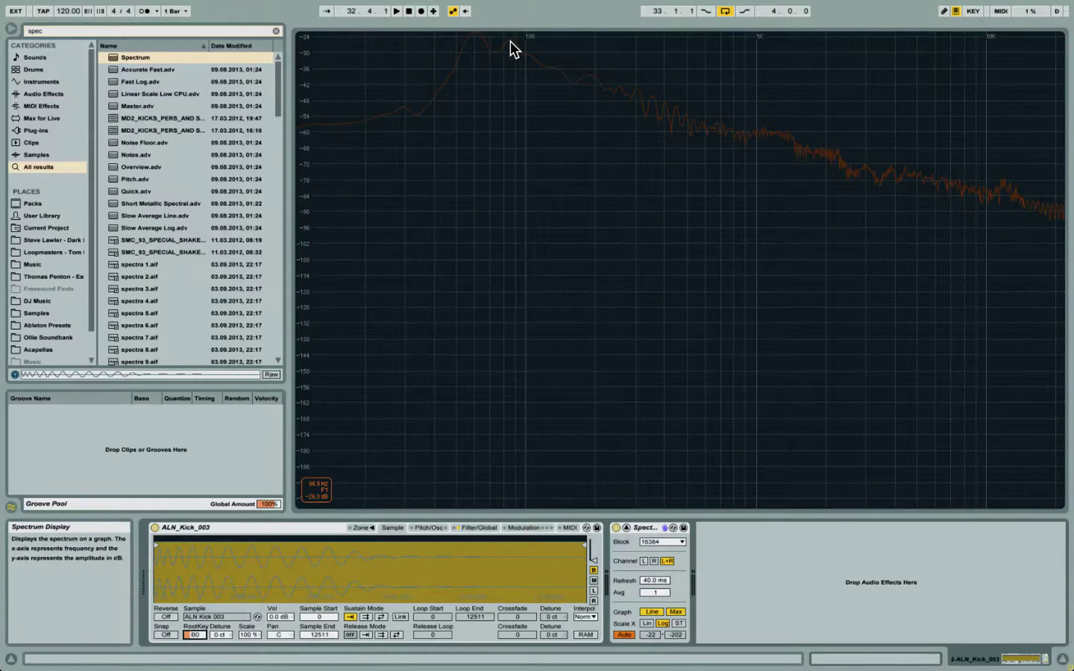
left_click(521, 237)
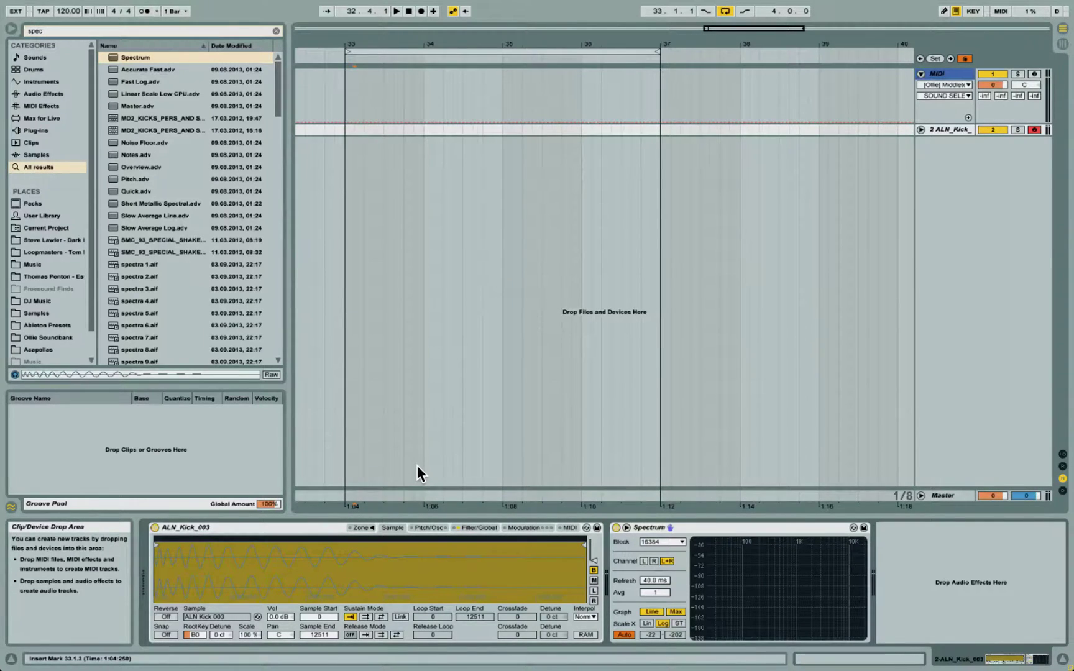
- Delete the kick Sampler and the Spectrum effect from the second MIDI track
left_click(317, 527)
key("Delete")
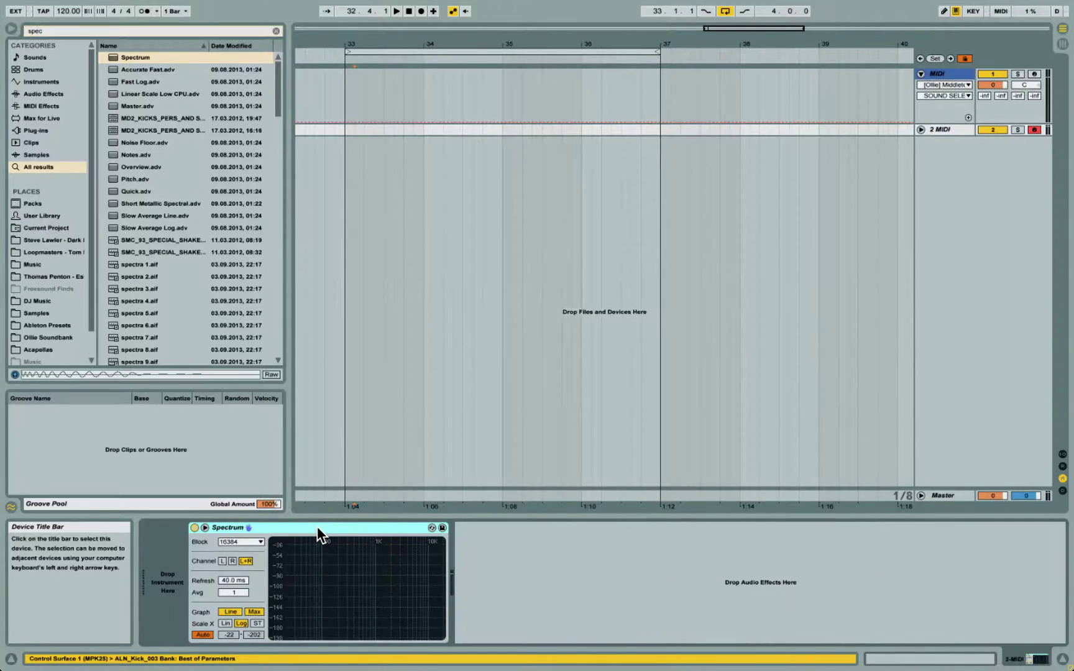
left_click(317, 527)
key("Delete")
- Search the browser for "sampler" and load a fresh, empty Sampler on the second MIDI track
key("super+f")
type("s")
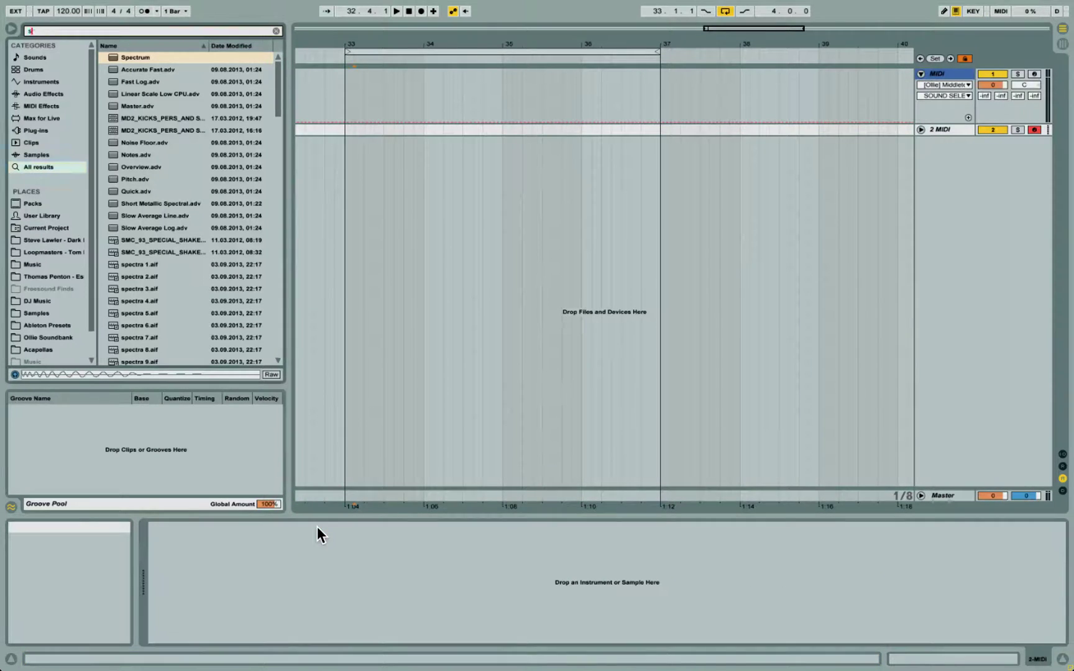
type("ampler")
key("Return")
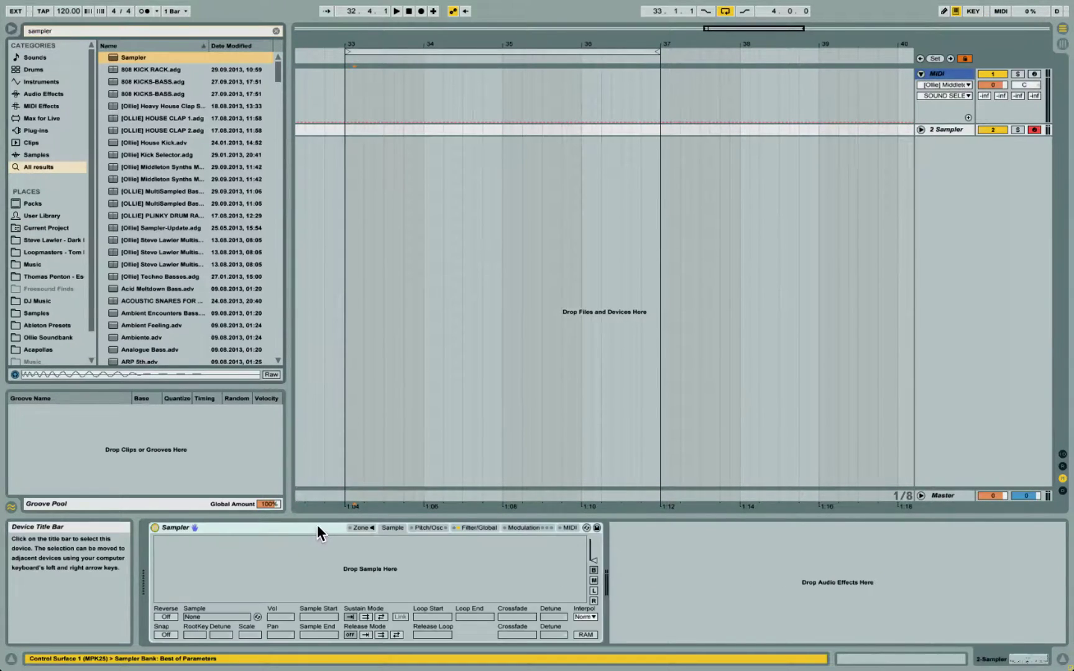
- Show the unfiltered Loopmasters - Tom Middleton folder in the browser and expand its TOMM_SOUNDS_AND_FX subfolder
left_click_drag(96, 276, 166, 278)
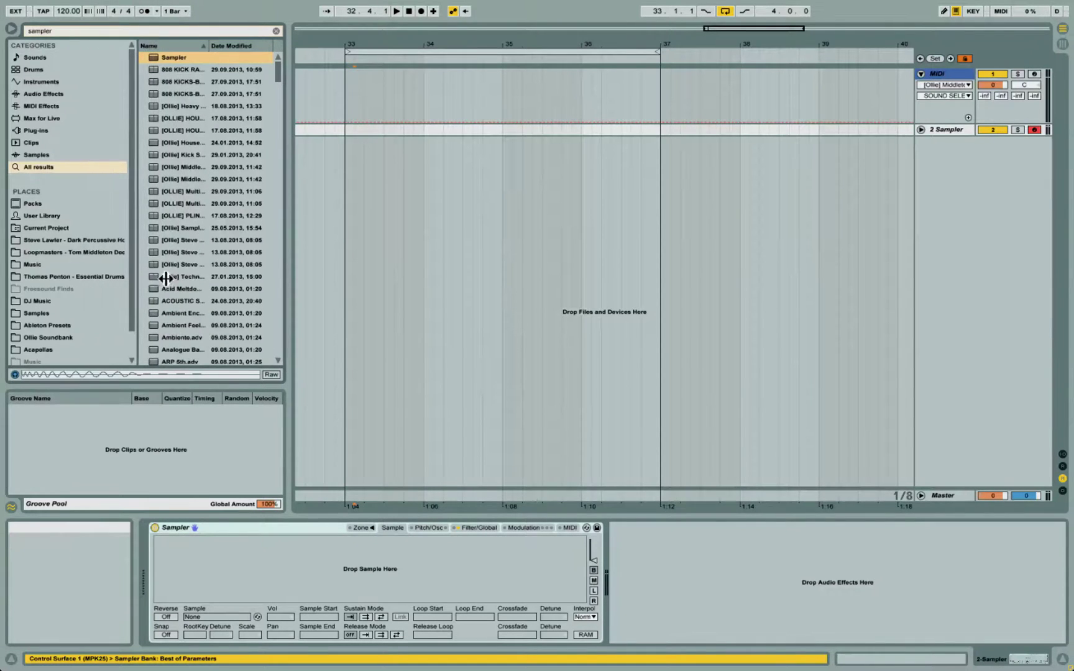
left_click(101, 251)
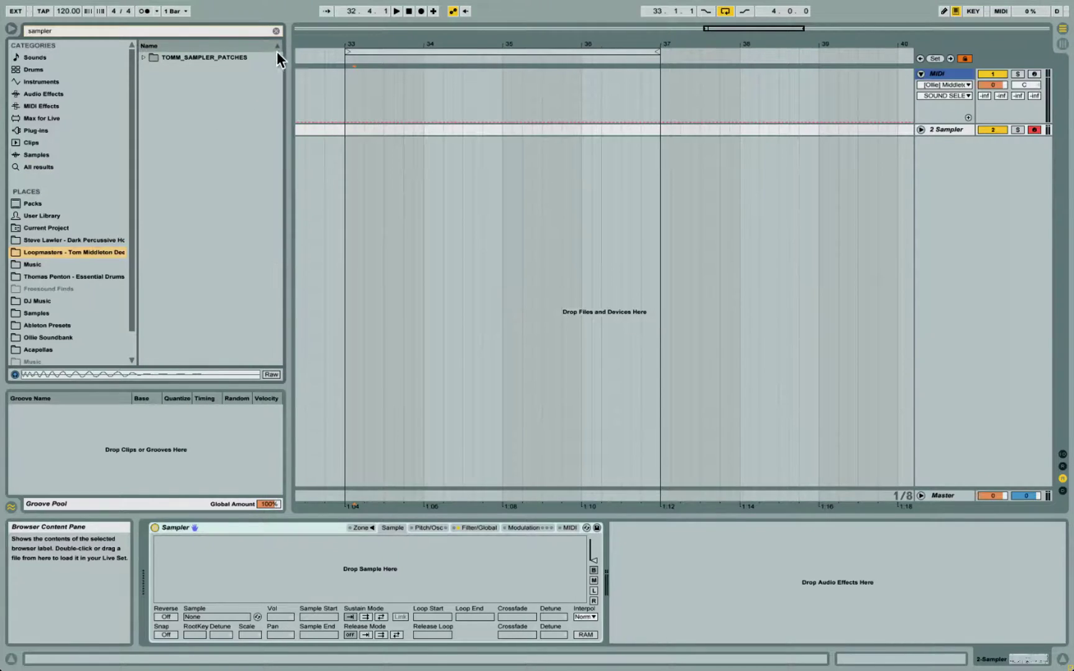
left_click(276, 31)
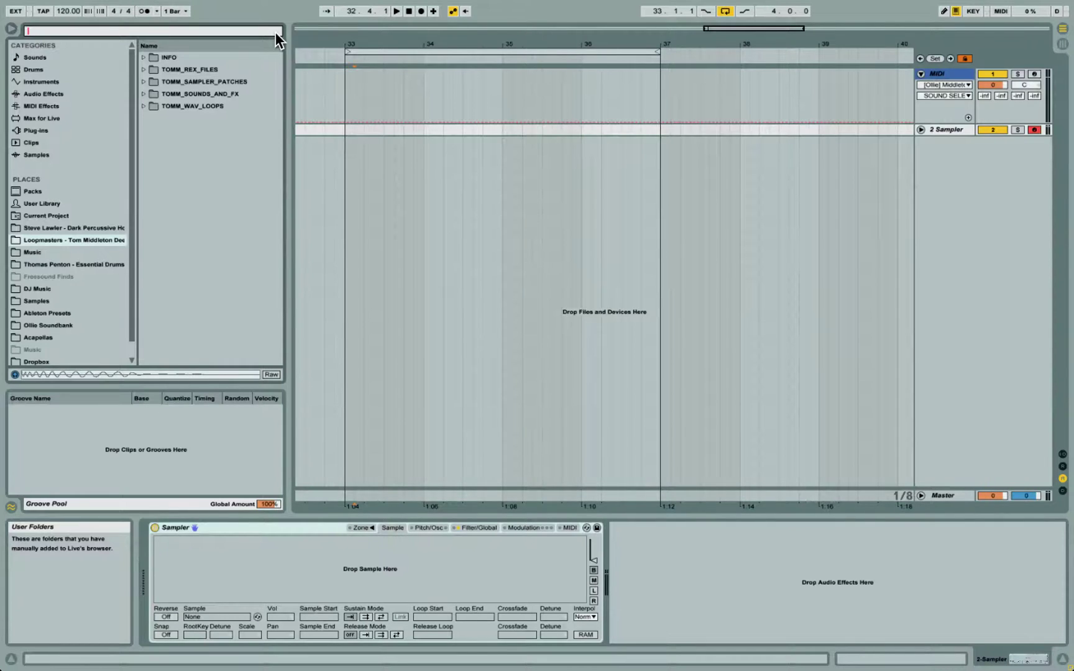
left_click(144, 94)
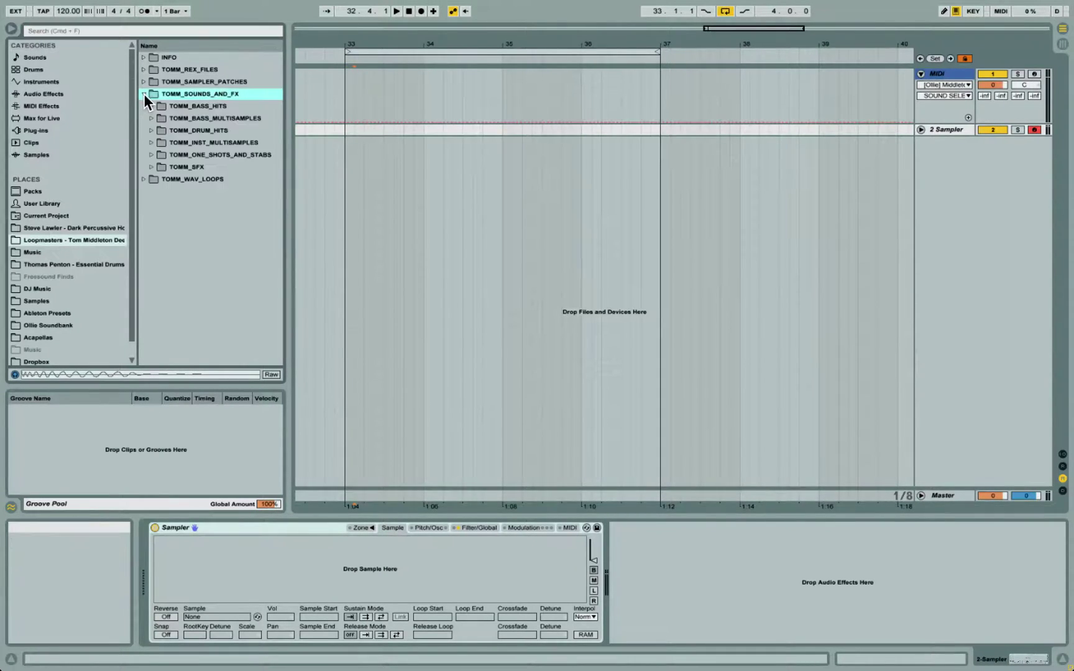
- Expand the TOMM_INST_MULTISAMPLES folder and widen the browser so the full folder names fit
key("Down")
key("Down")
key("Down")
key("Down")
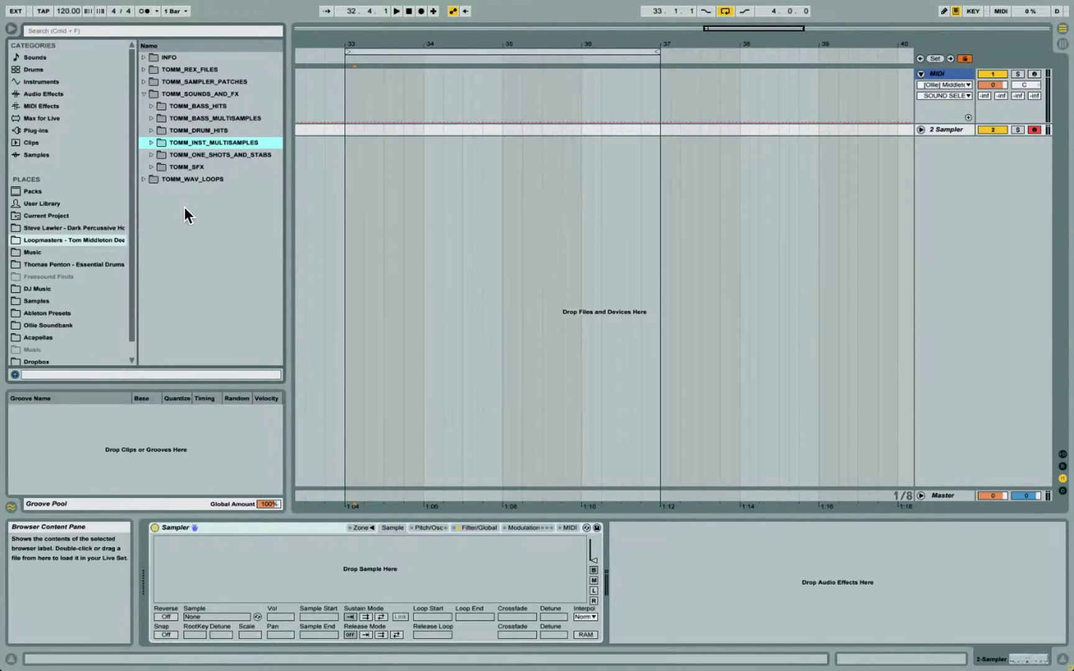
key("Right")
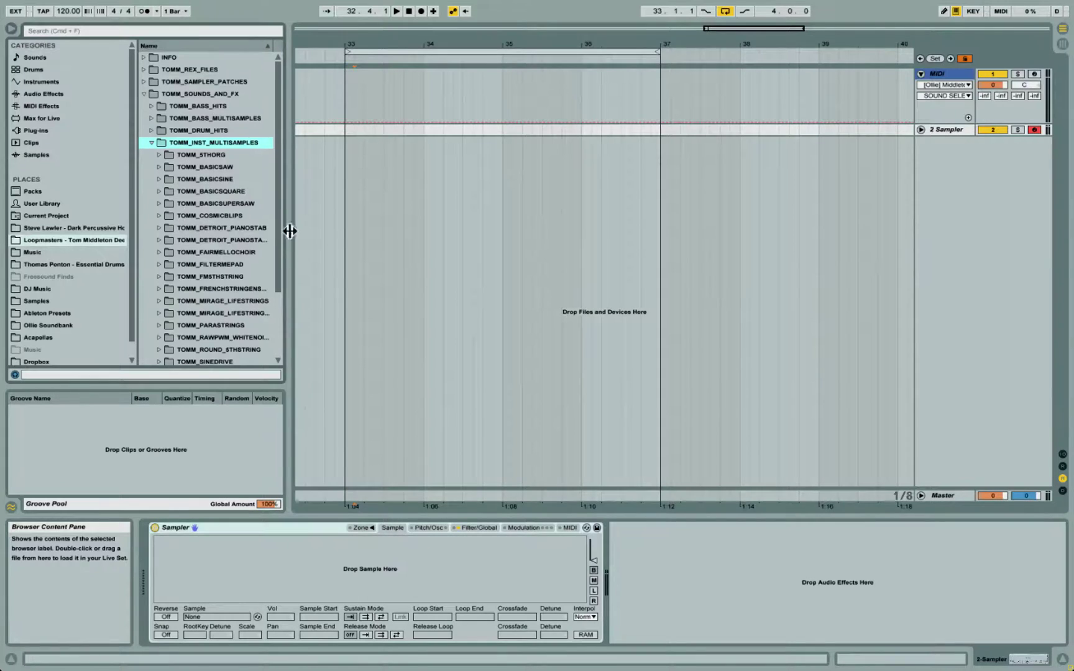
left_click_drag(290, 231, 386, 231)
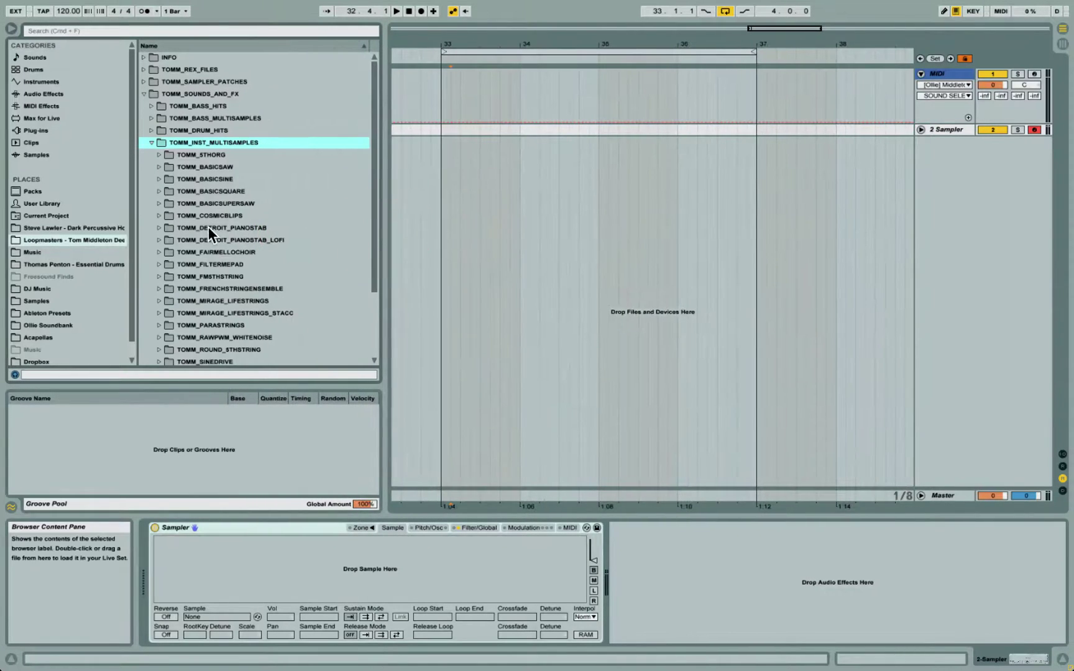
- Look through the list of instrument folders in TOMM_INST_MULTISAMPLES and return to TOMM_5THORG
scroll(208, 227, "down", 2)
key("Down")
key("Down")
key("Down")
key("Down")
key("Down")
key("Down")
key("Down")
key("Down")
key("Down")
key("Down")
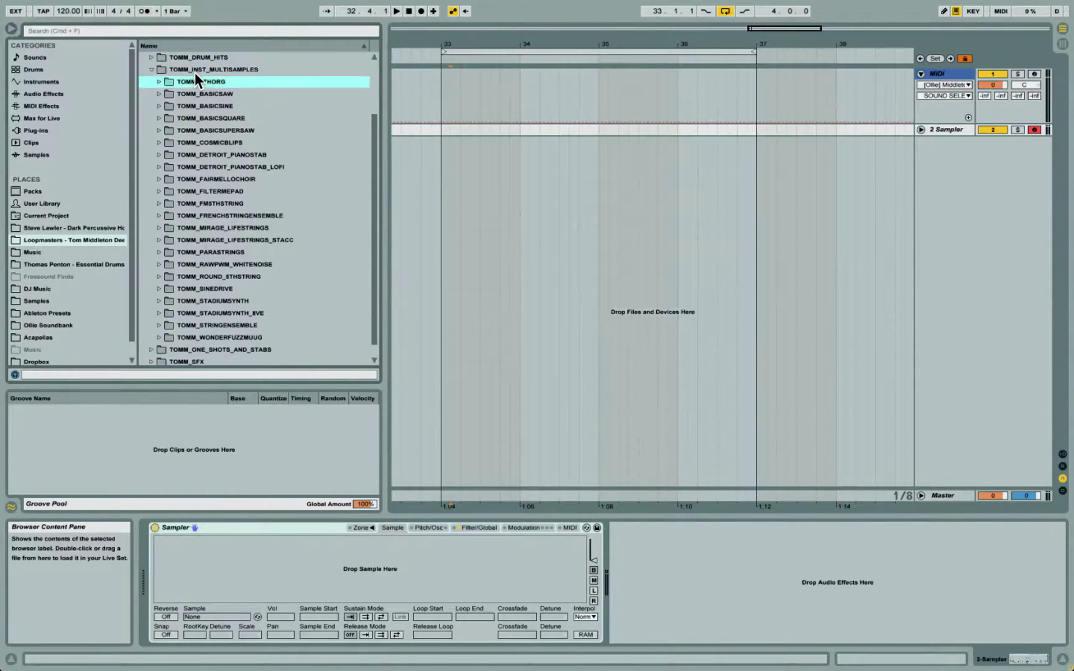
key("Down")
key("Down")
key("Down")
key("Down")
key("Down")
key("Down")
key("Down")
key("Down")
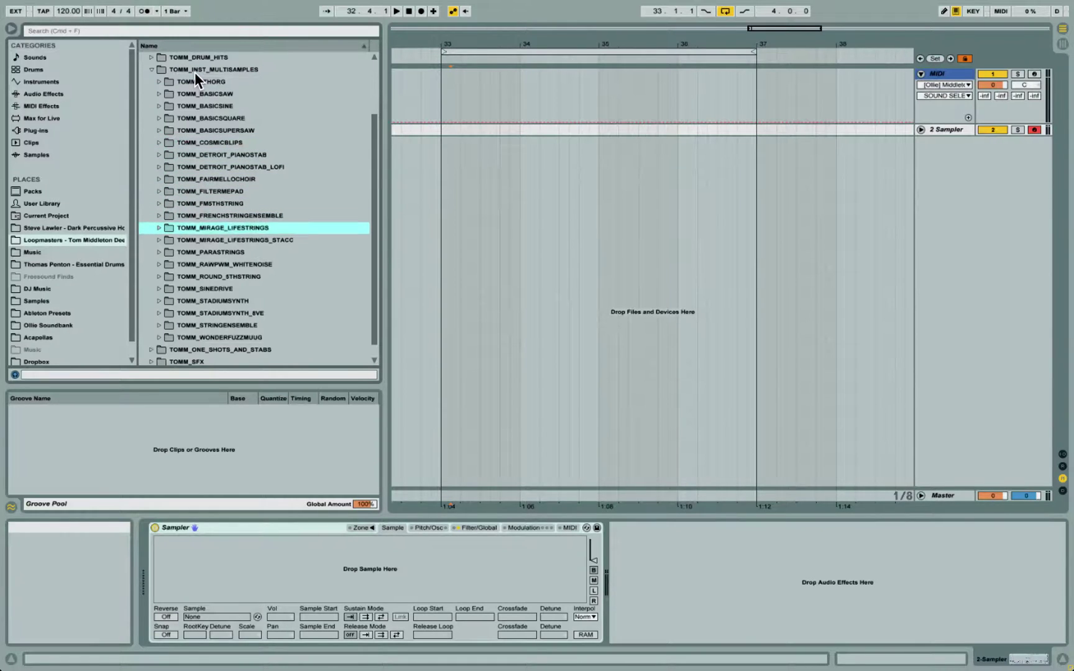
key("Up")
key("Up")
key("Up")
key("Up")
key("Up")
key("Up")
key("Up")
key("Up")
key("Up")
key("Up")
key("Up")
key("Up")
key("Up")
key("Up")
key("Up")
key("Up")
key("Up")
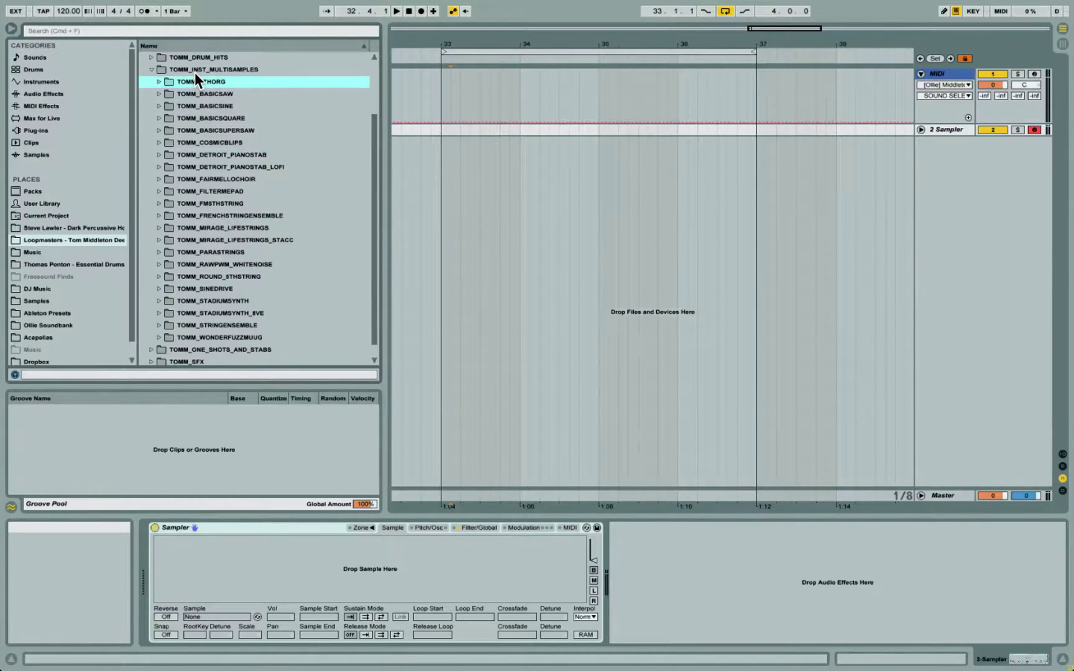
- Expand the TOMM_5THORG folder and audition its samples from A1 to D#3, leaving the folder open
key("Right")
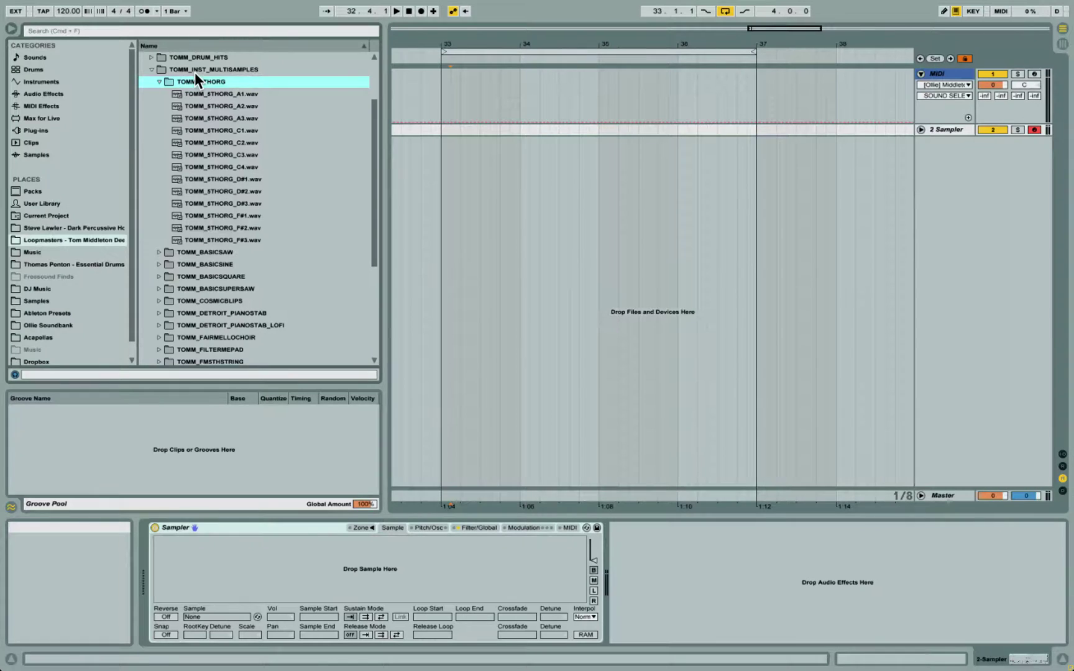
key("Down")
key("Down")
key("Down")
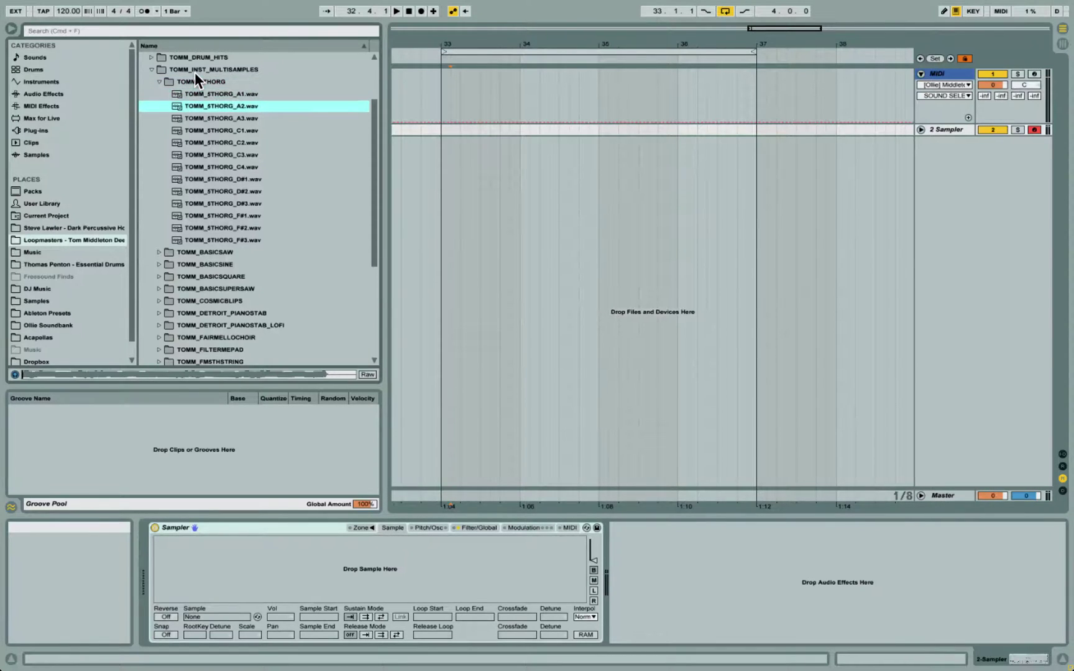
key("Down")
key("Down")
key("Down")
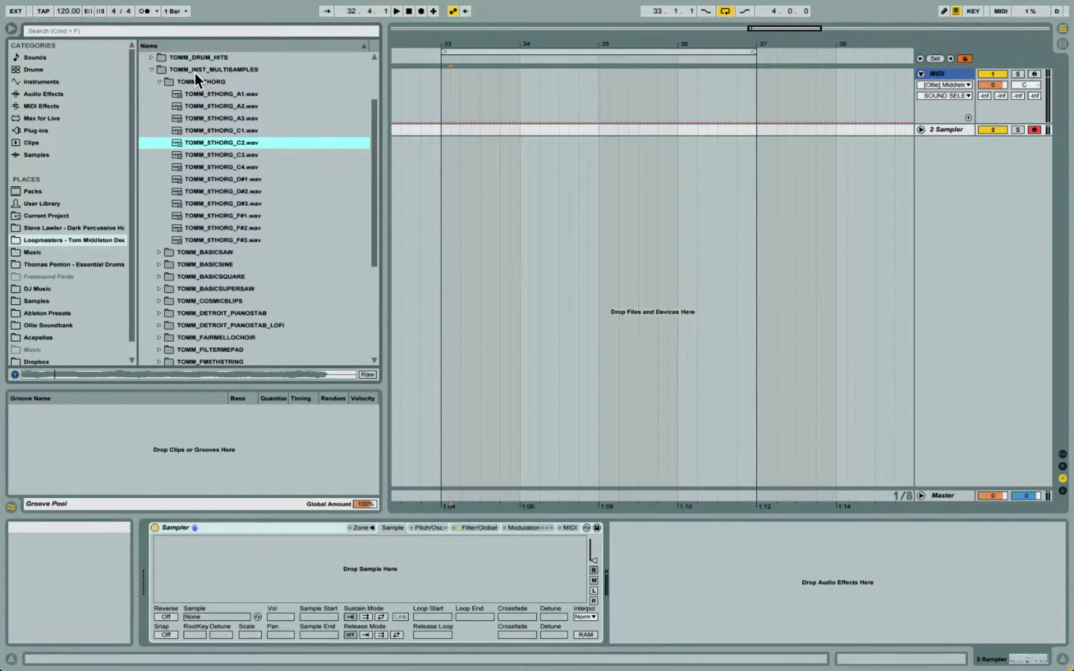
key("Down")
key("Down")
key("Down")
key("Down")
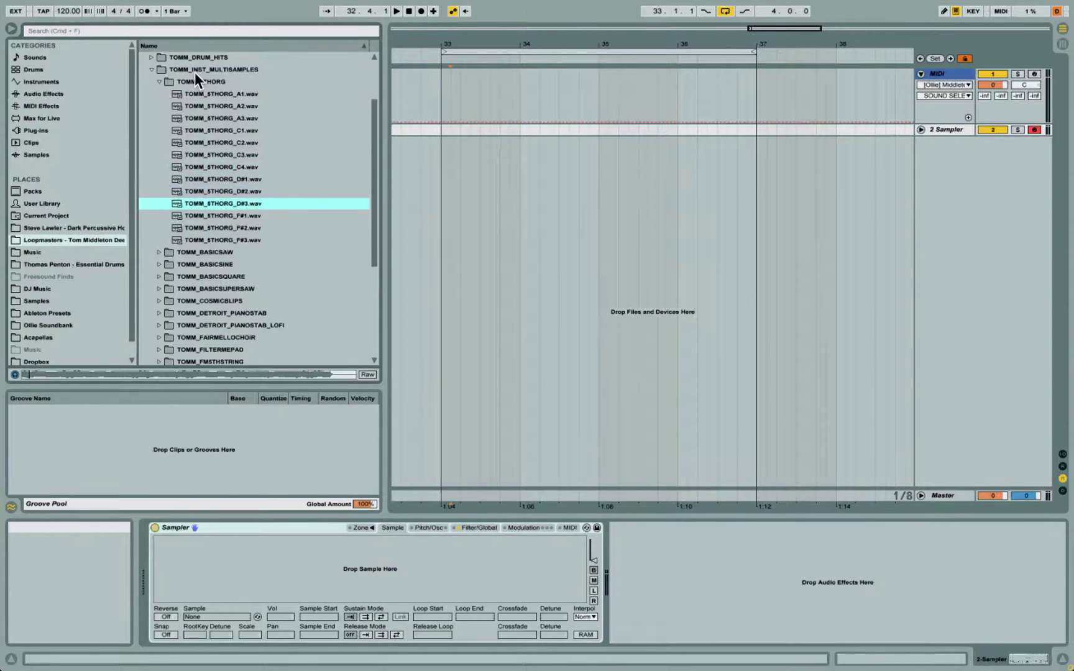
key("Up")
key("Left")
key("Left")
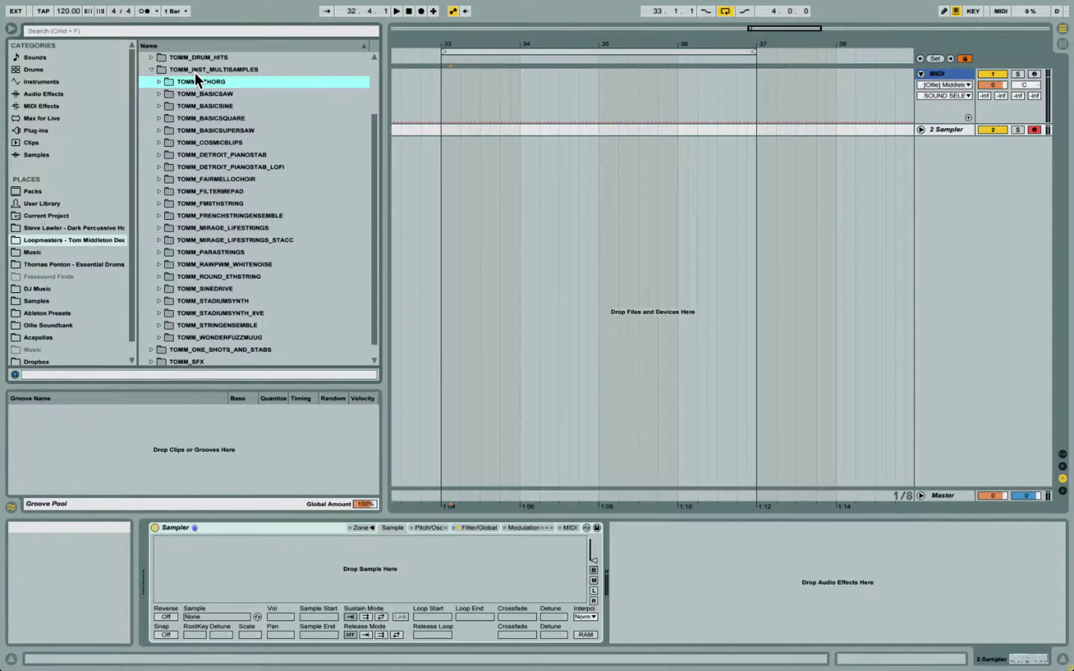
key("Right")
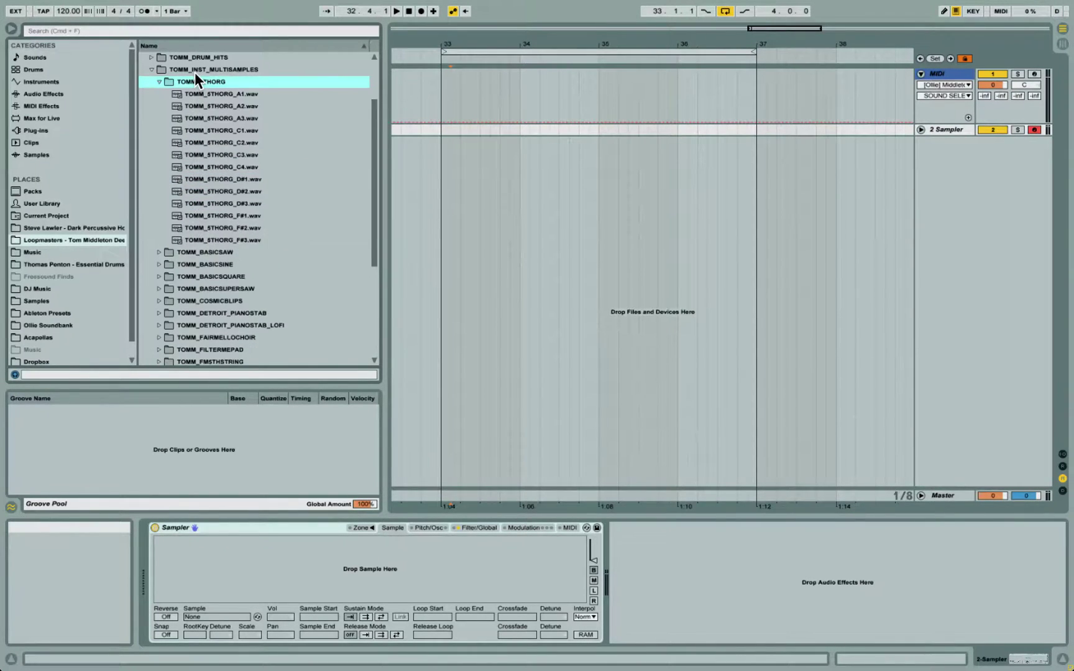
- Open the Sampler's zone editor
left_click(363, 528)
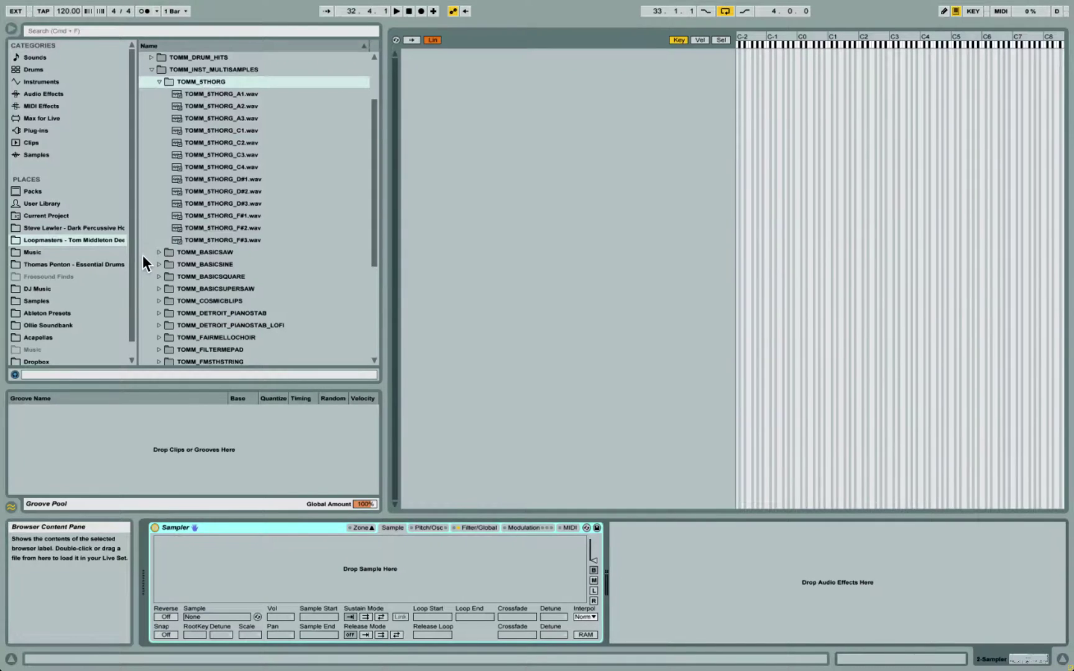
- Look through the sample files in the folders from TOMM_BASICSAW to TOMM_COSMICBLIPS, and collapse TOMM_INST_MULTISAMPLES
left_click(158, 253)
left_click(158, 253)
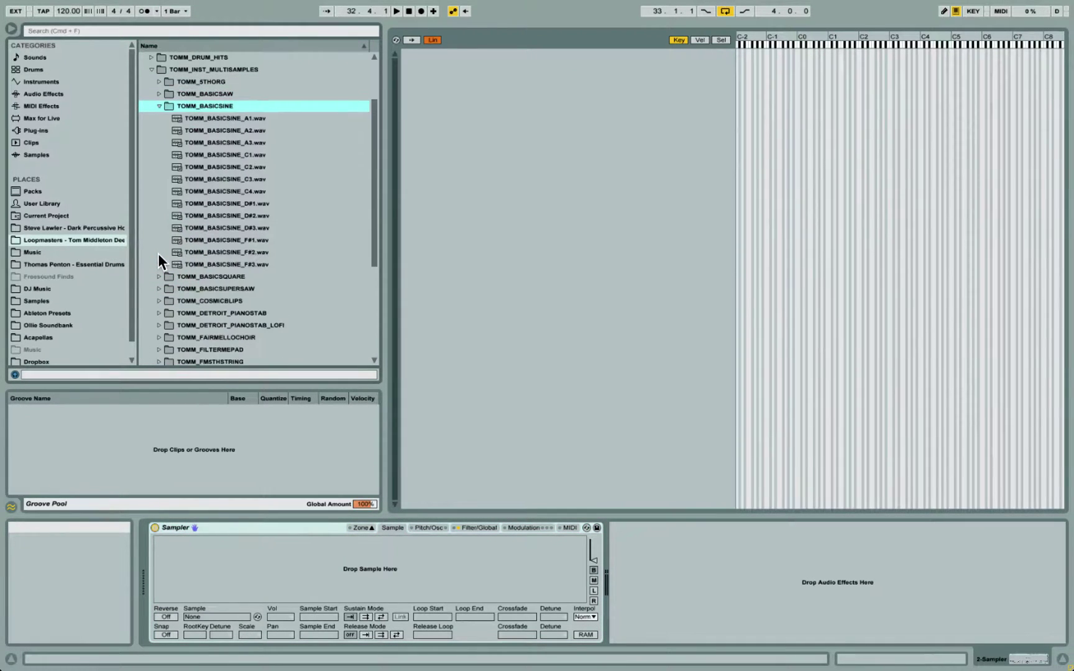
key("Left")
key("Down")
key("Right")
key("Left")
key("Down")
key("Right")
key("Left")
key("Down")
key("Right")
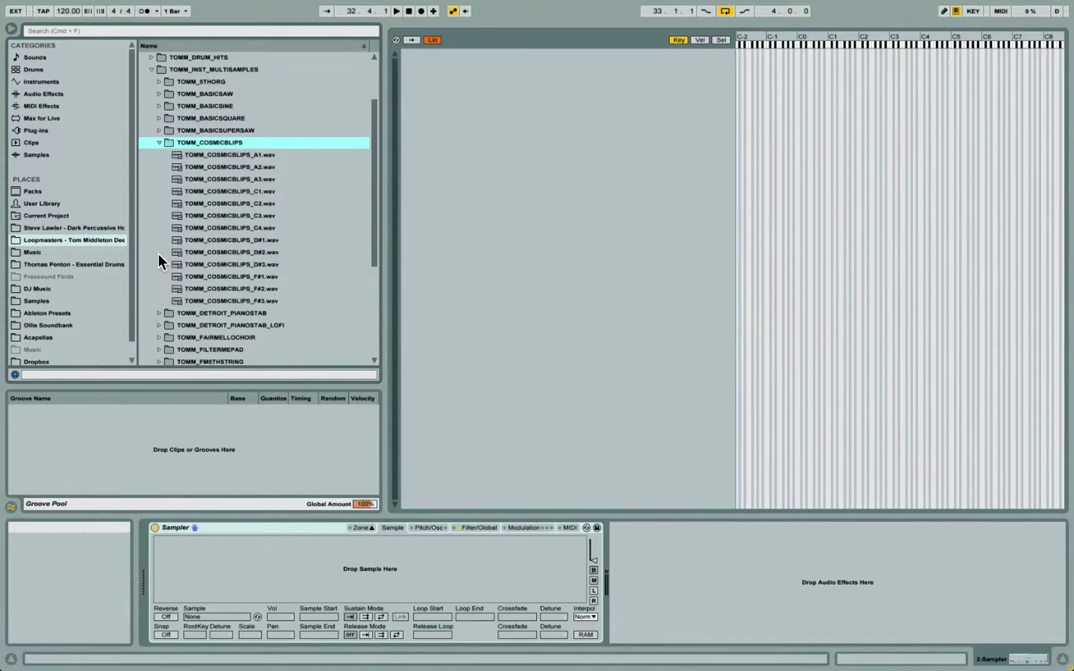
key("Left")
scroll(157, 253, "up", 5)
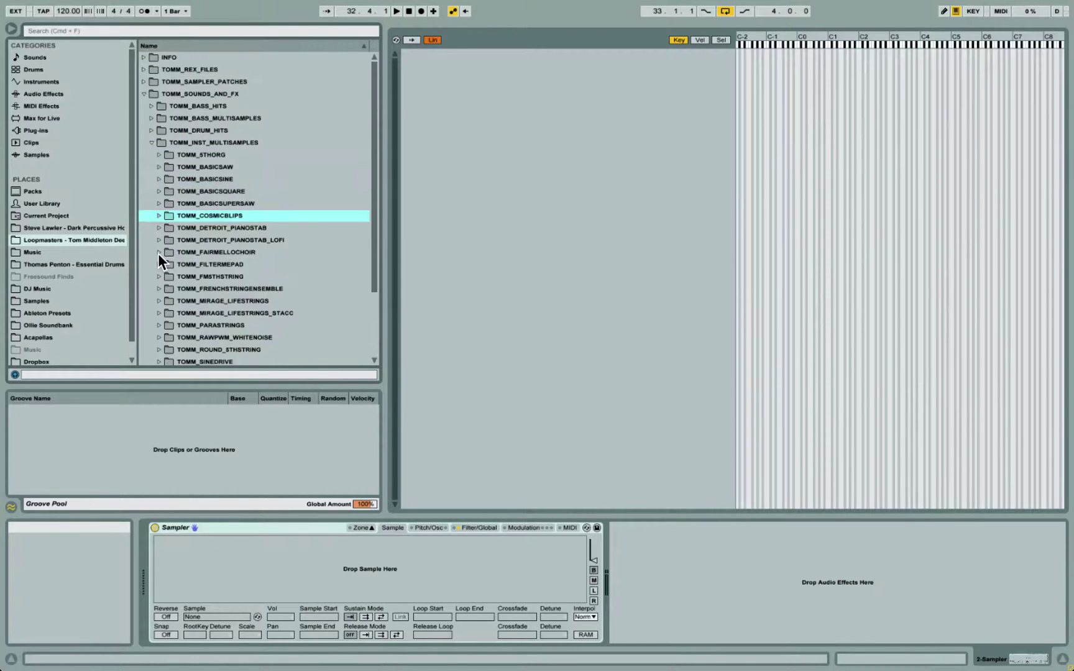
left_click(152, 144)
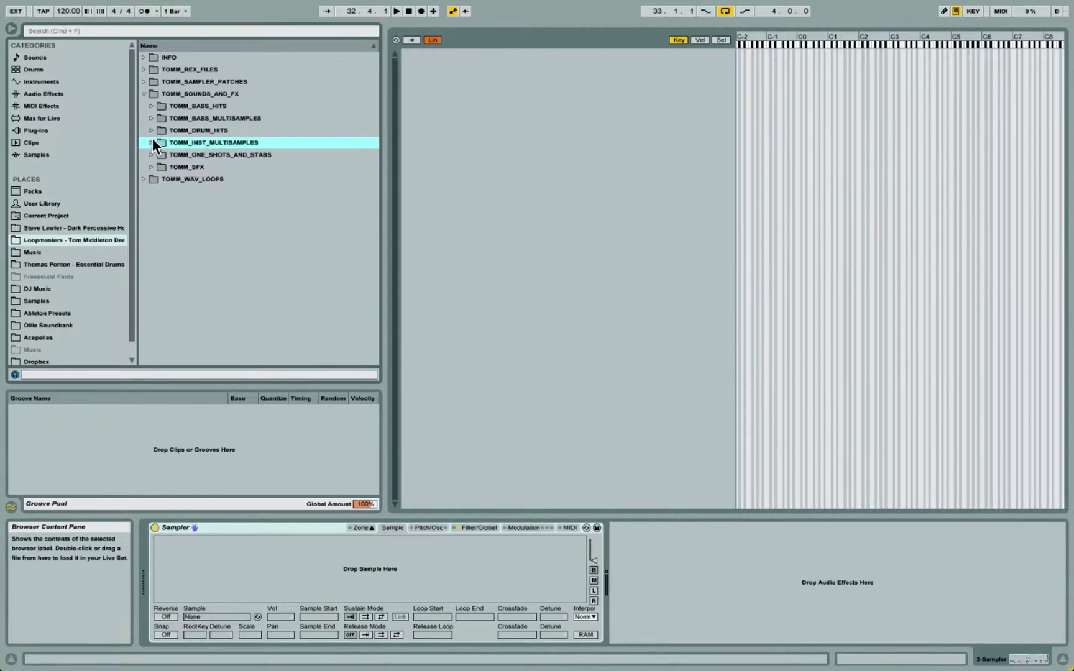
- Expand TOMM_BASS_MULTISAMPLES and its TOMM_08BASSHOUSE folder, and audition the bass samples inside
left_click(151, 118)
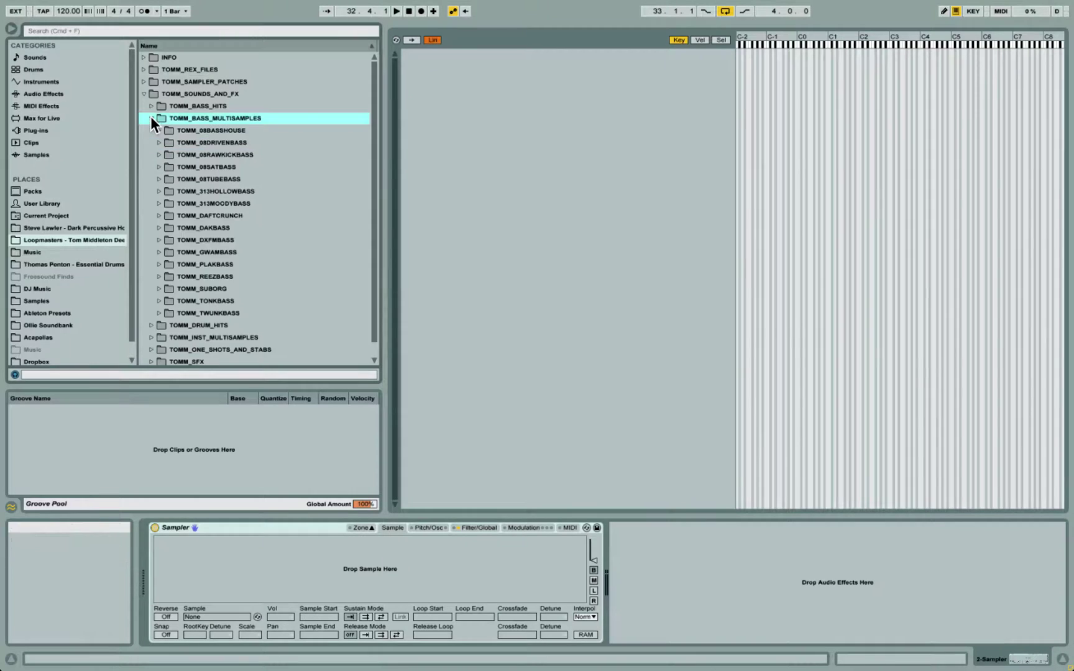
key("Down")
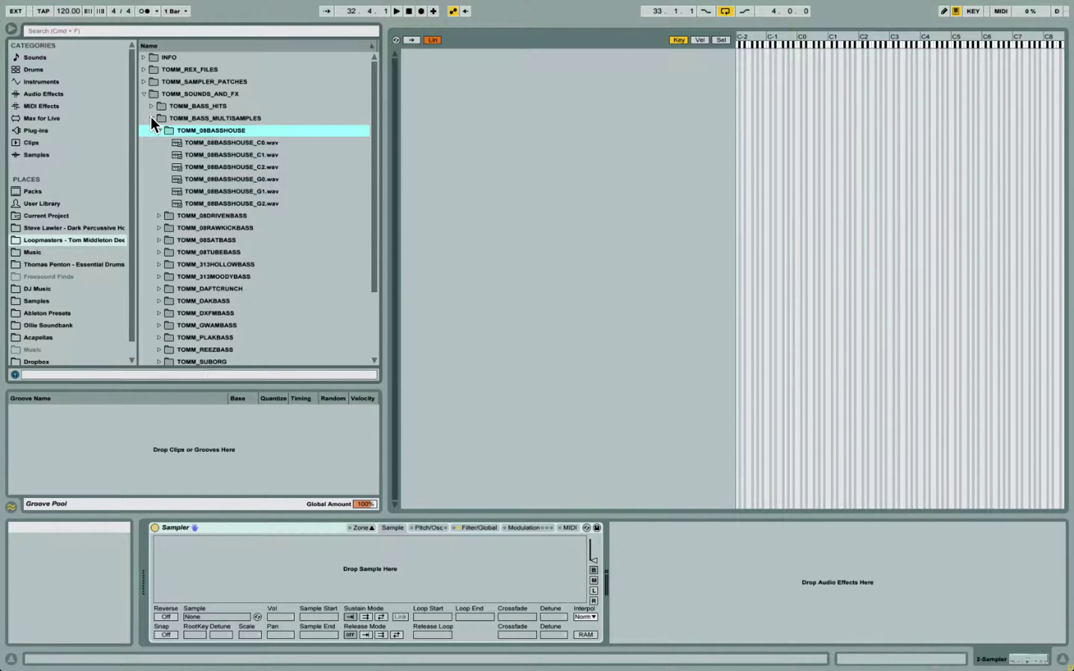
key("Down")
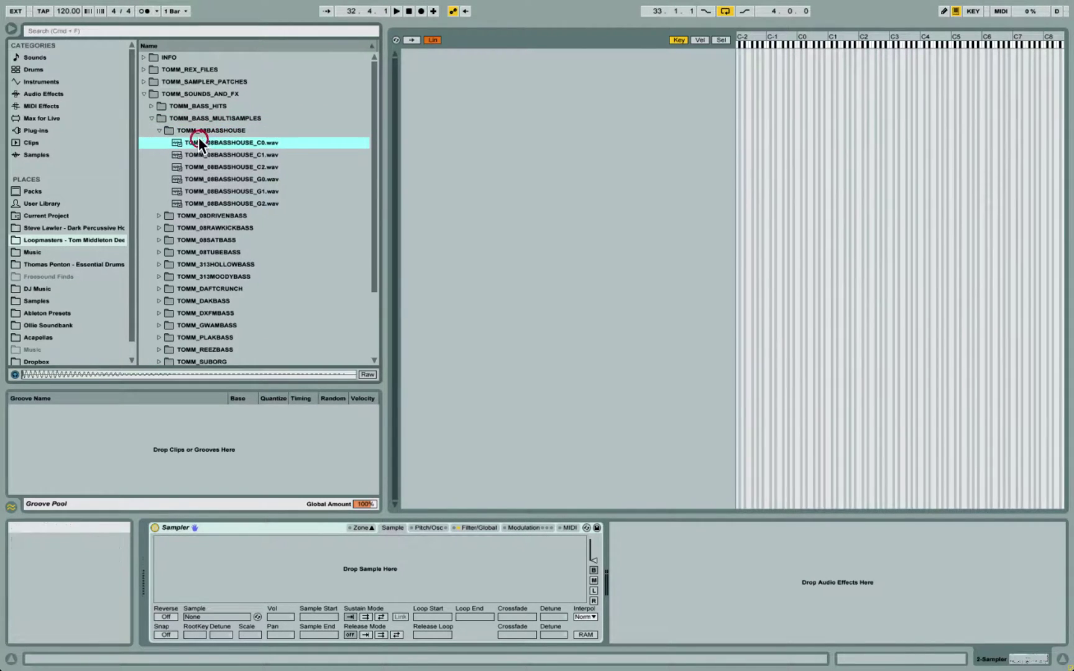
key("Down")
key("Down")
key("Down")
key("Down")
key("Down")
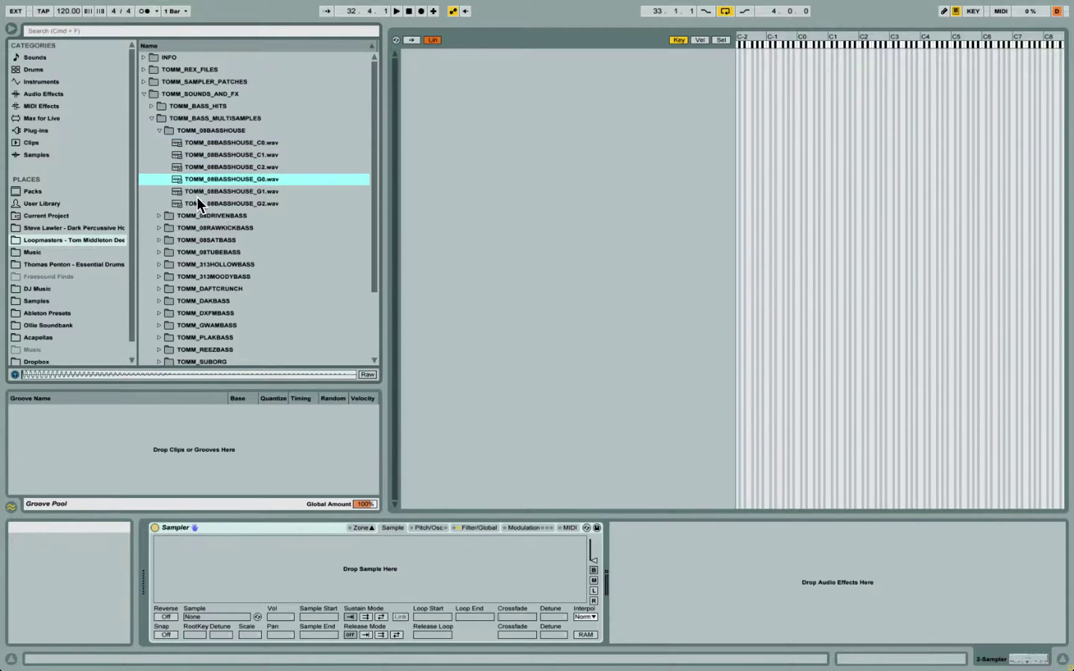
- Load all six TOMM_08BASSHOUSE samples, from C0 to G2, into the Sampler's zone editor
left_click(206, 142)
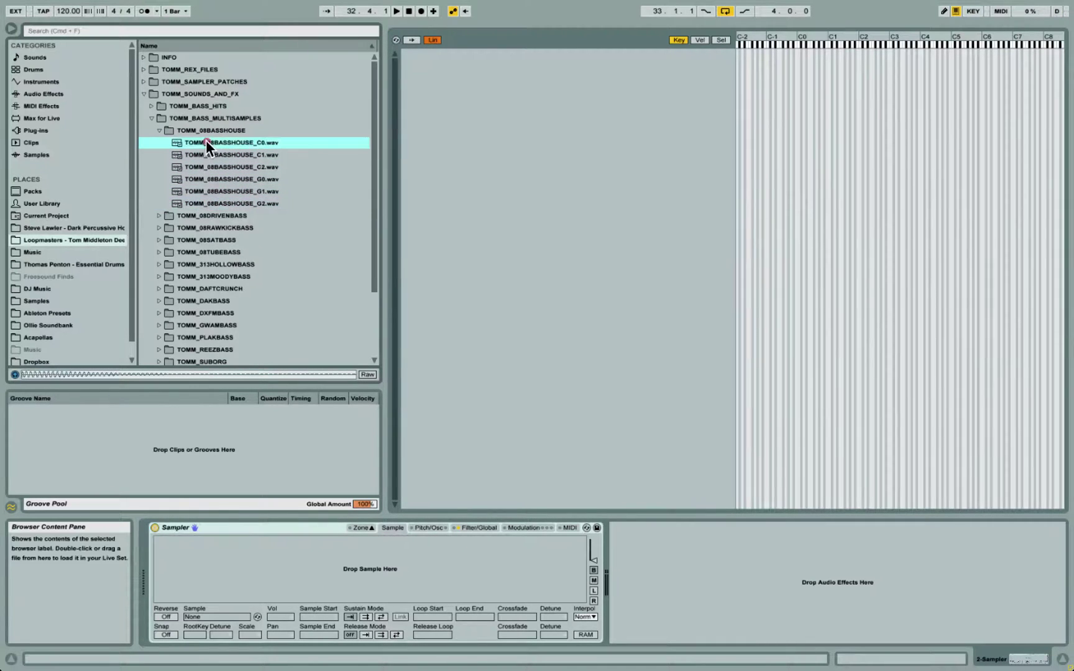
left_click(209, 204, "shift")
left_click_drag(209, 205, 525, 171)
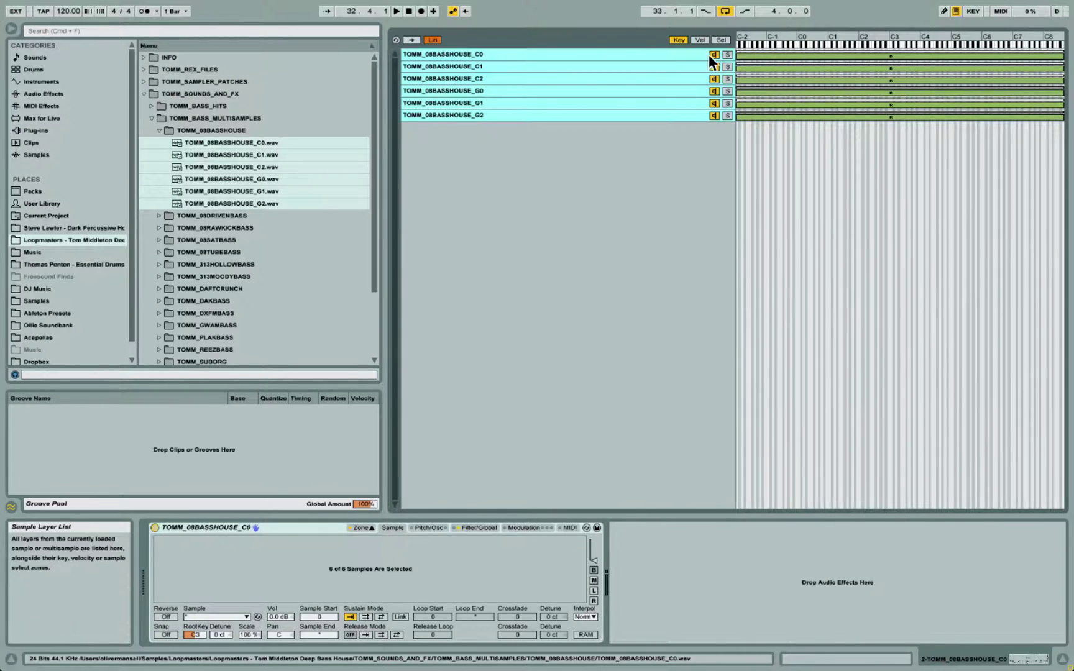
left_click(578, 218)
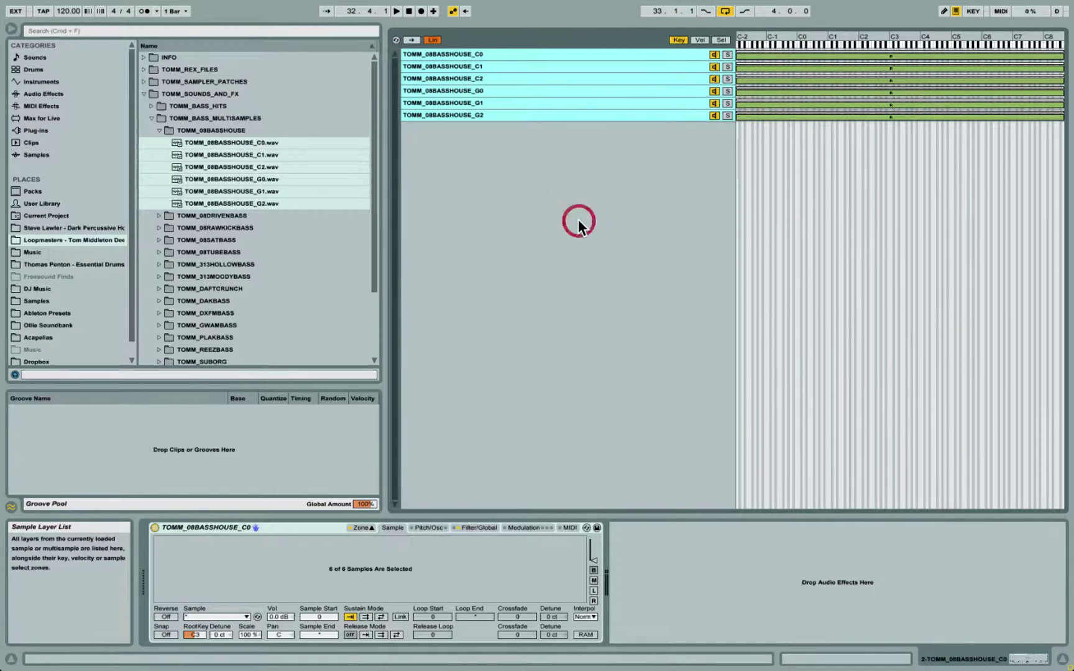
- Set the root keys of the TOMM_08BASSHOUSE C0, C1 and C2 layers to C0, C1 and C2 respectively
left_click(518, 57)
left_click(516, 164)
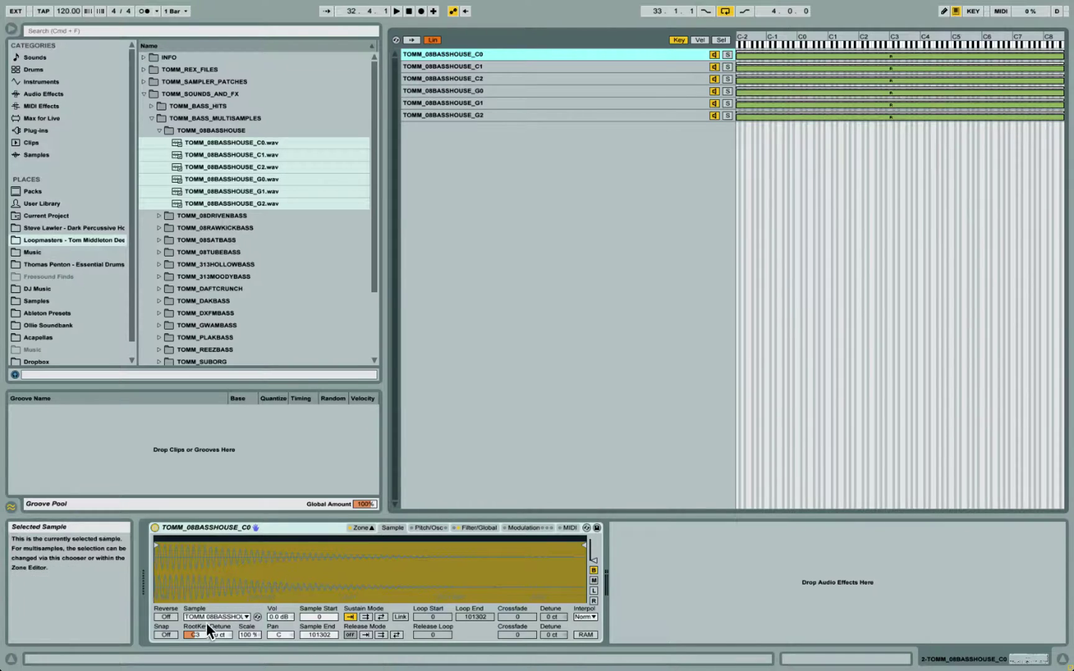
left_click_drag(195, 633, 196, 657)
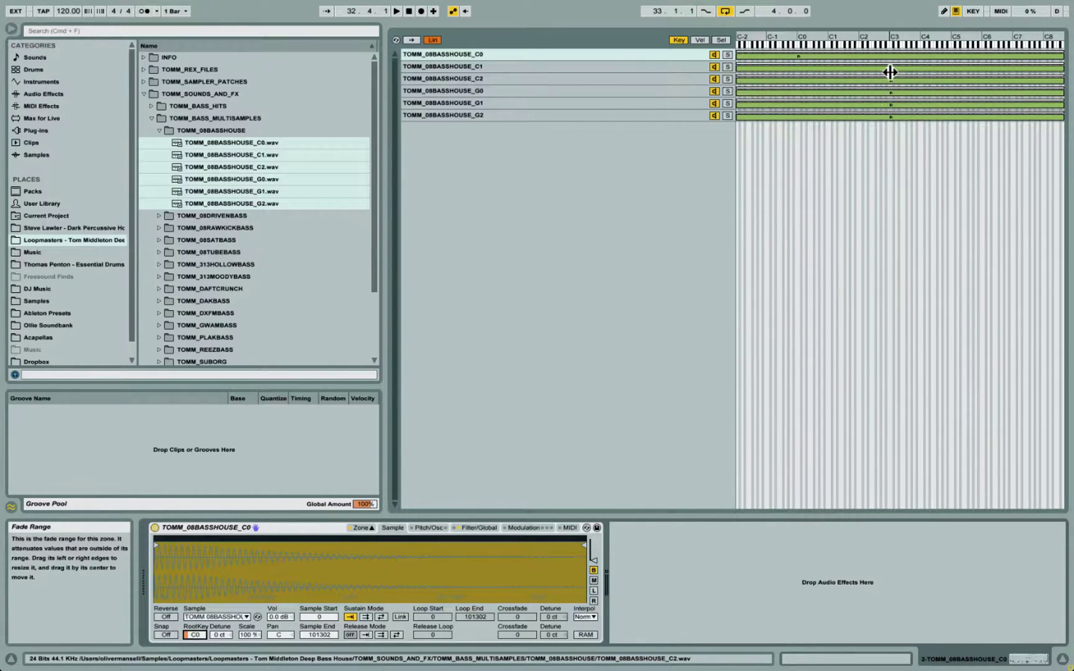
left_click(461, 65)
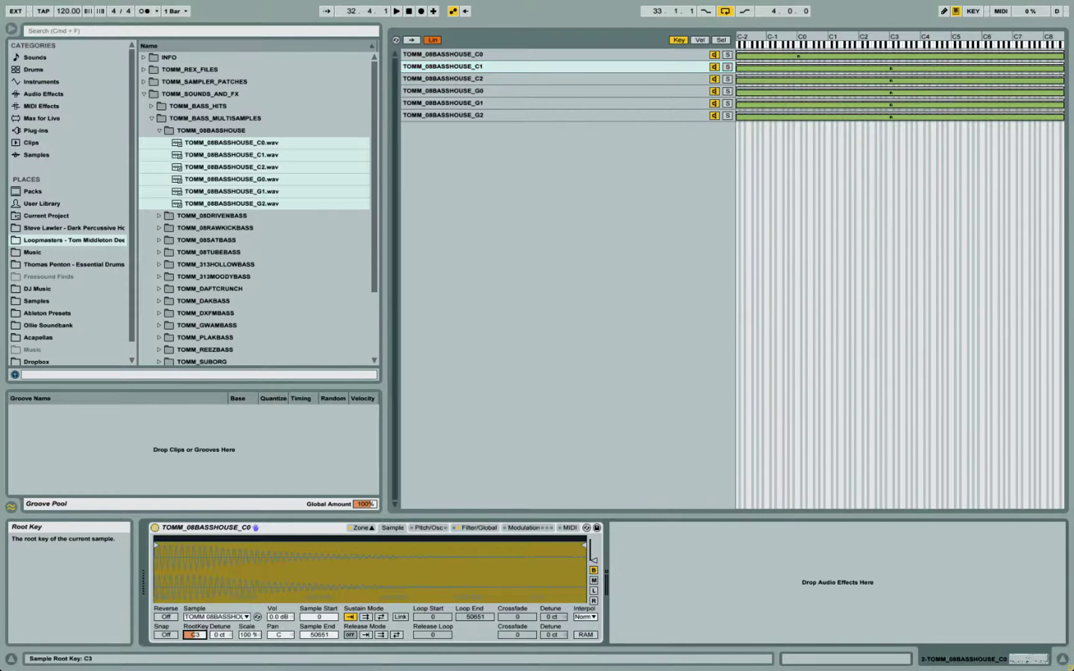
left_click_drag(194, 634, 195, 659)
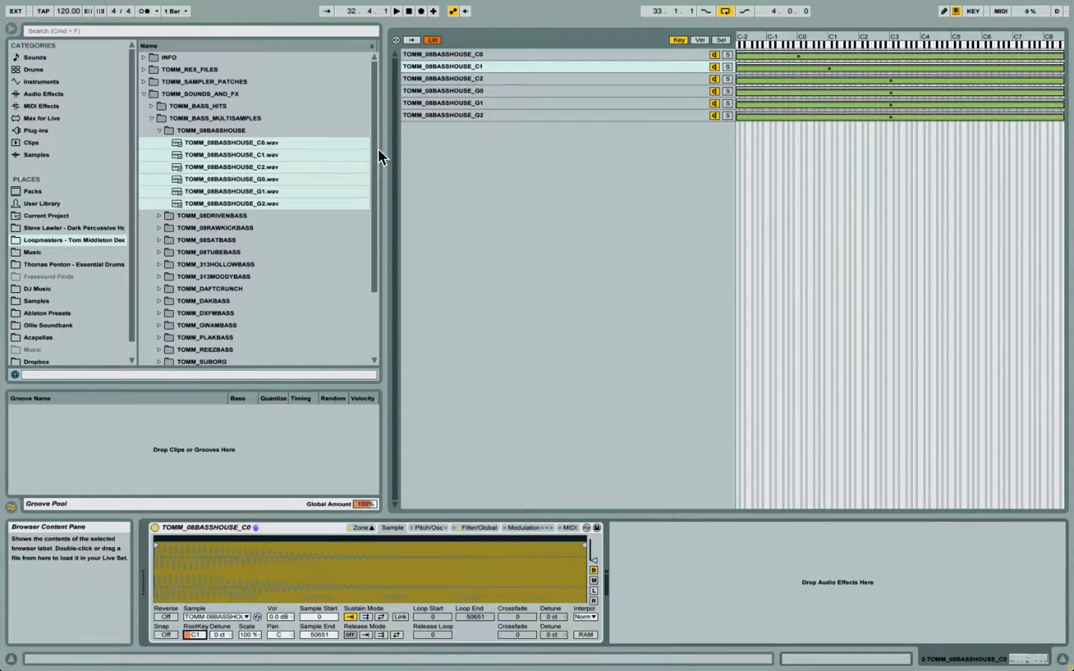
left_click(436, 78)
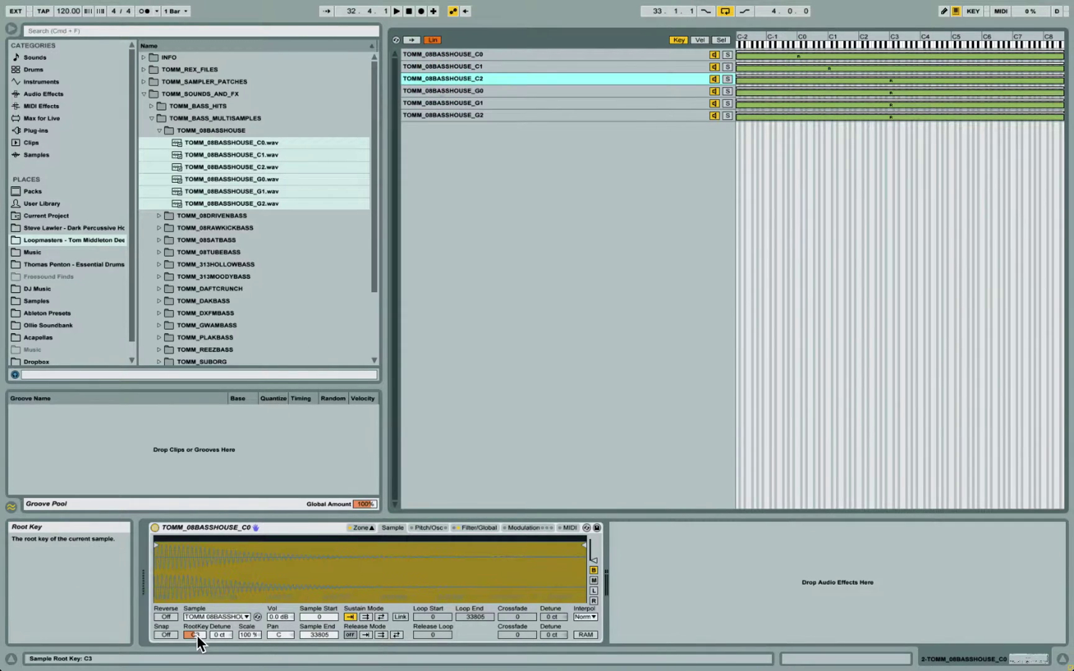
left_click_drag(195, 635, 195, 642)
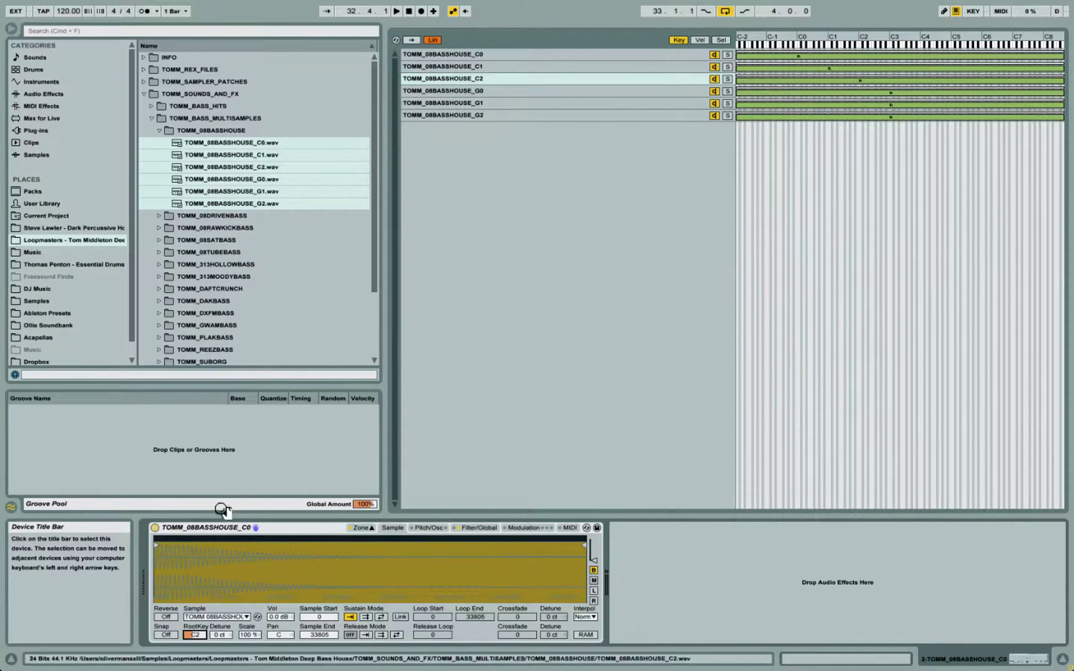
- Set the root keys of the TOMM_08BASSHOUSE G0, G1 and G2 layers to G0, G1 and G2 respectively
left_click(475, 101)
left_click(475, 90)
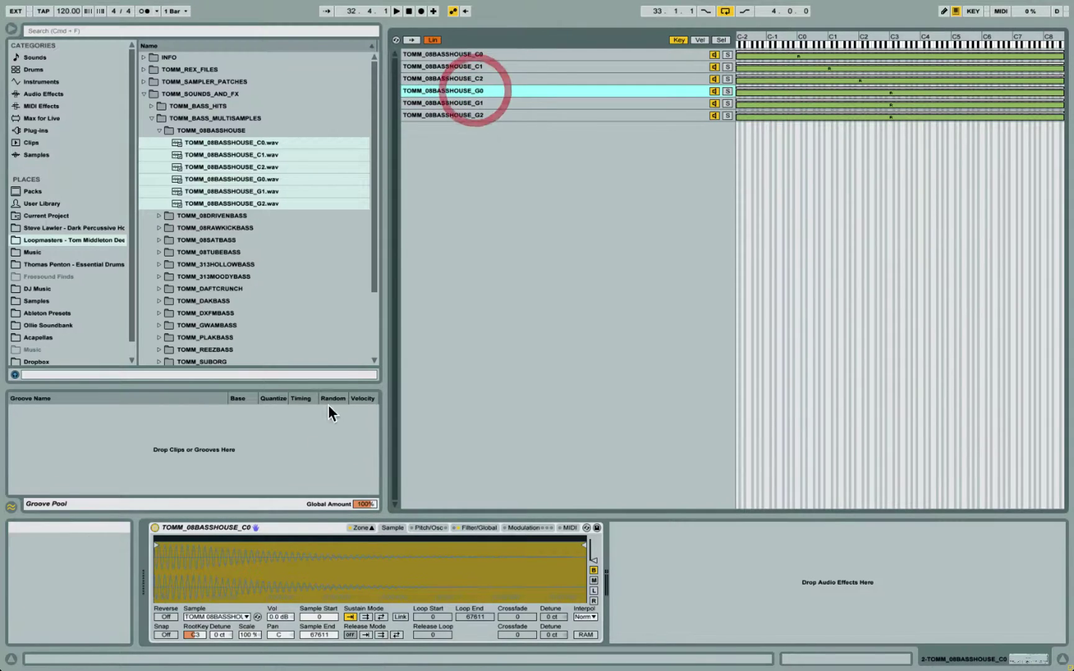
left_click_drag(195, 634, 195, 657)
left_click(580, 103)
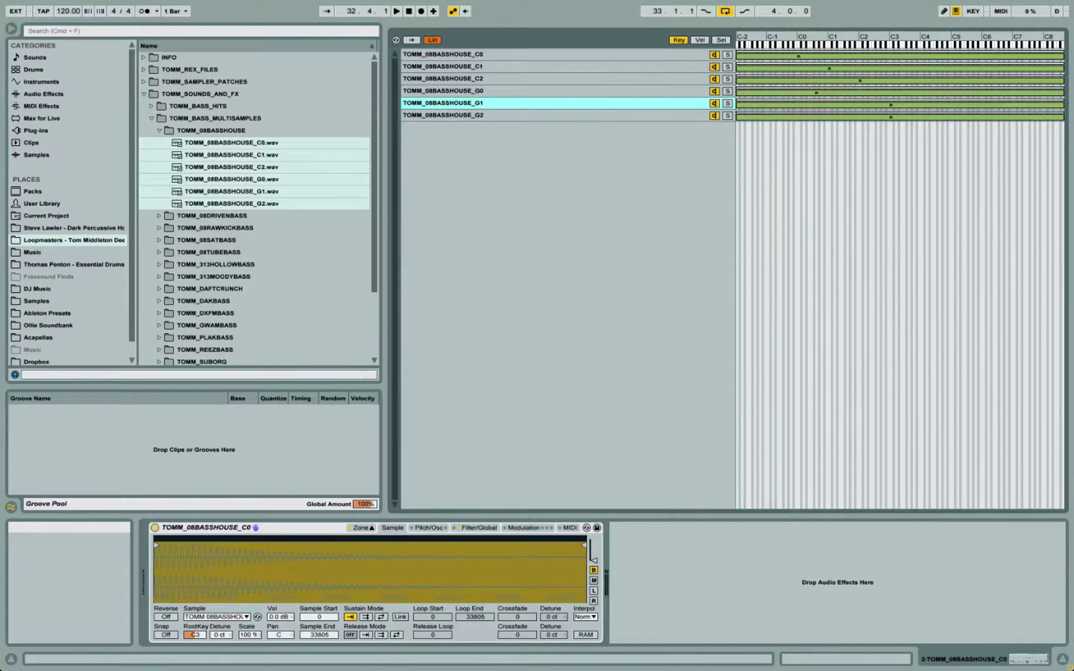
left_click_drag(195, 635, 195, 646)
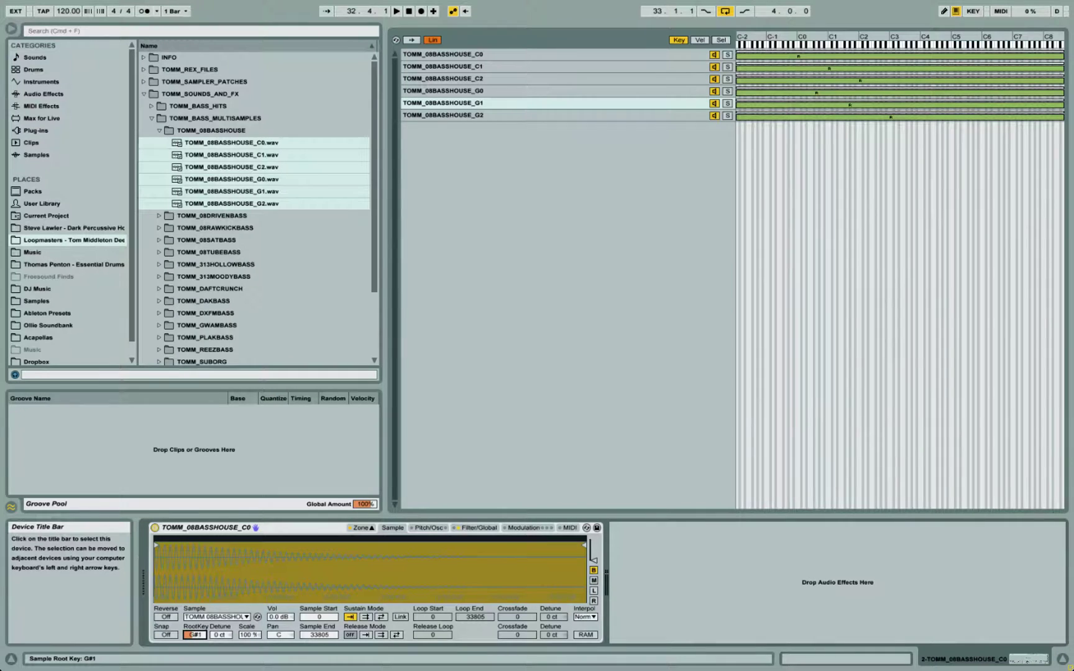
left_click(590, 115)
left_click_drag(192, 637, 192, 645)
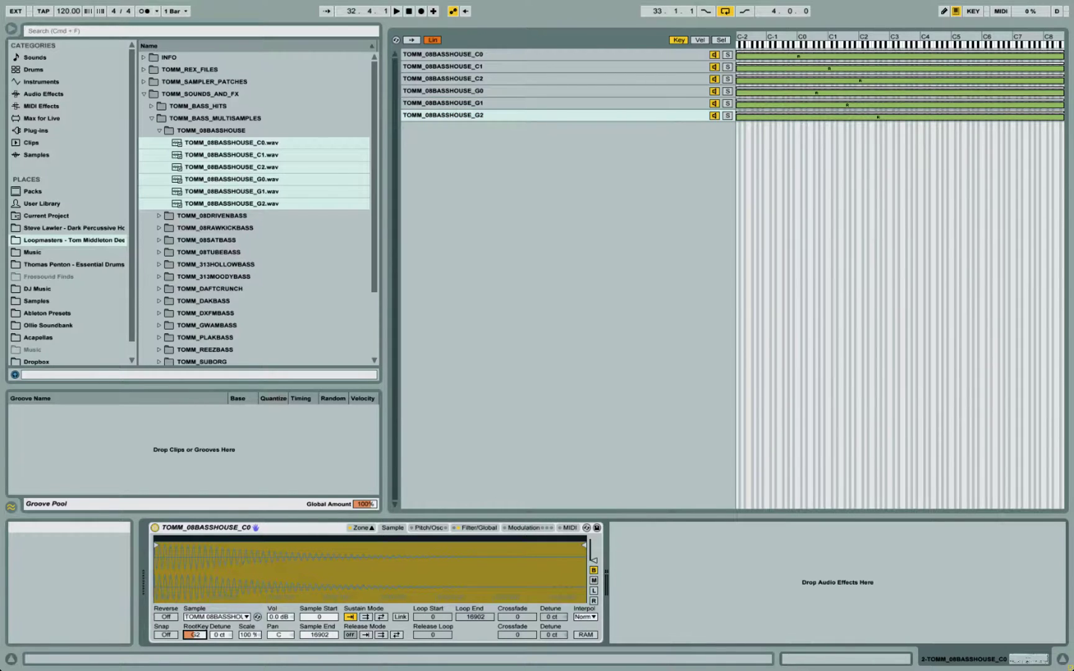
- Distribute the key ranges of all six TOMM_08BASSHOUSE layers around their root keys
left_click(496, 54)
left_click(492, 115, "shift")
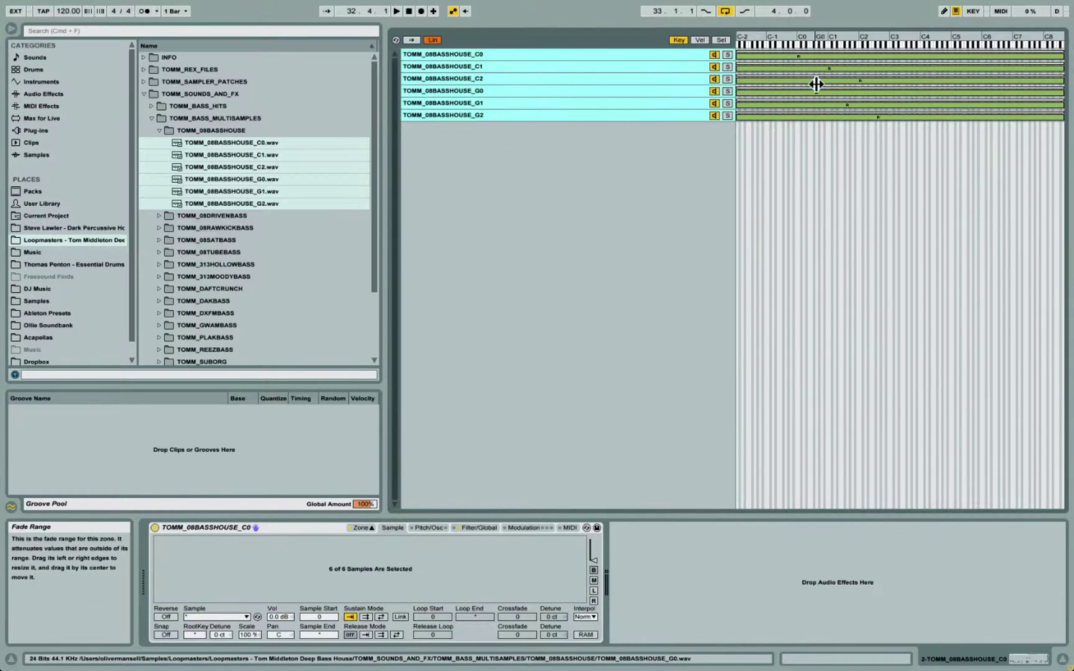
right_click(544, 109)
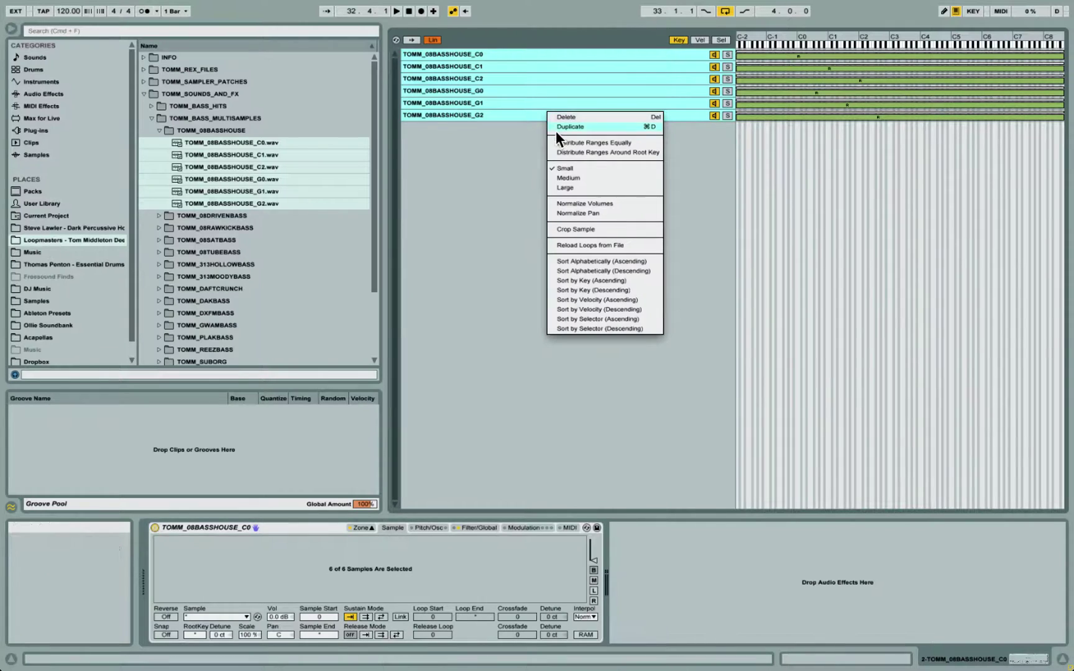
left_click(622, 151)
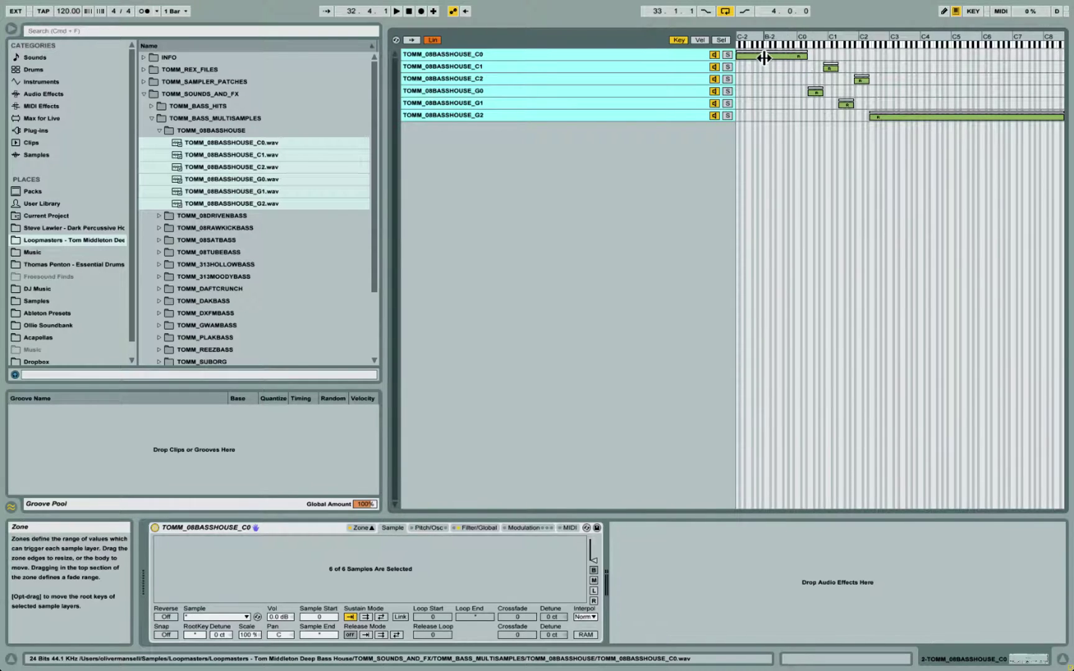
left_click(690, 147)
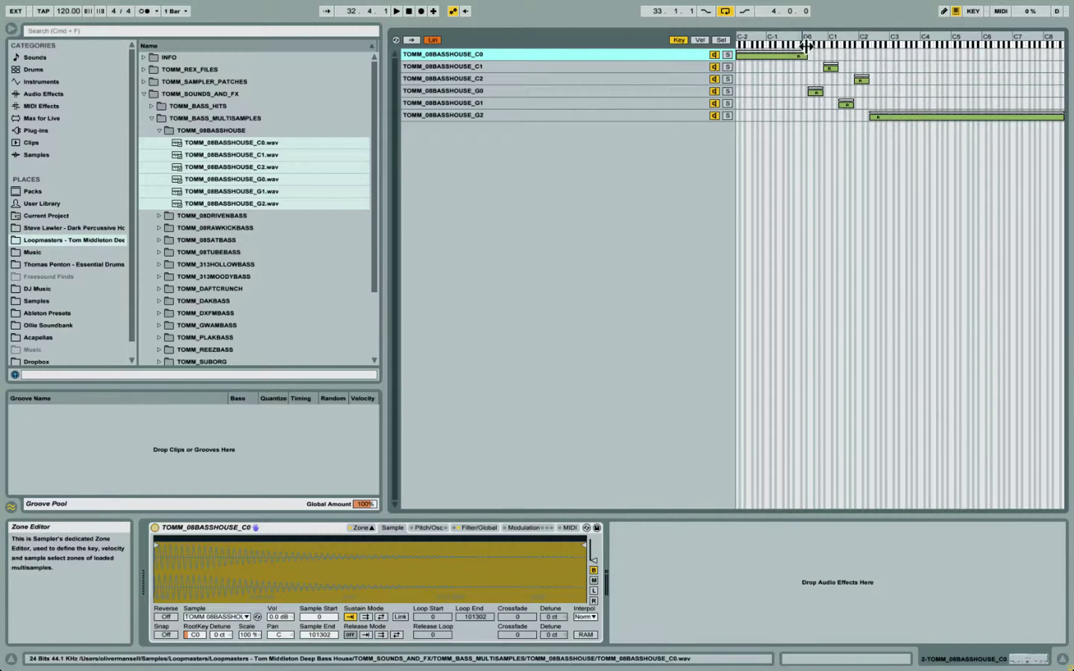
left_click(830, 68)
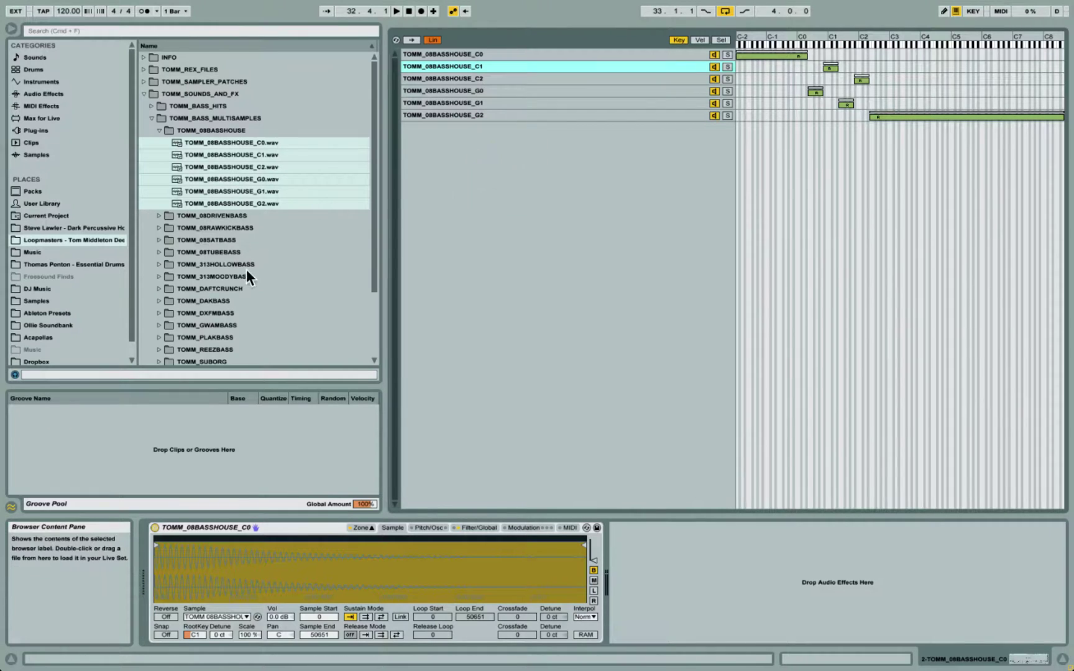
left_click(458, 139)
left_click(459, 52)
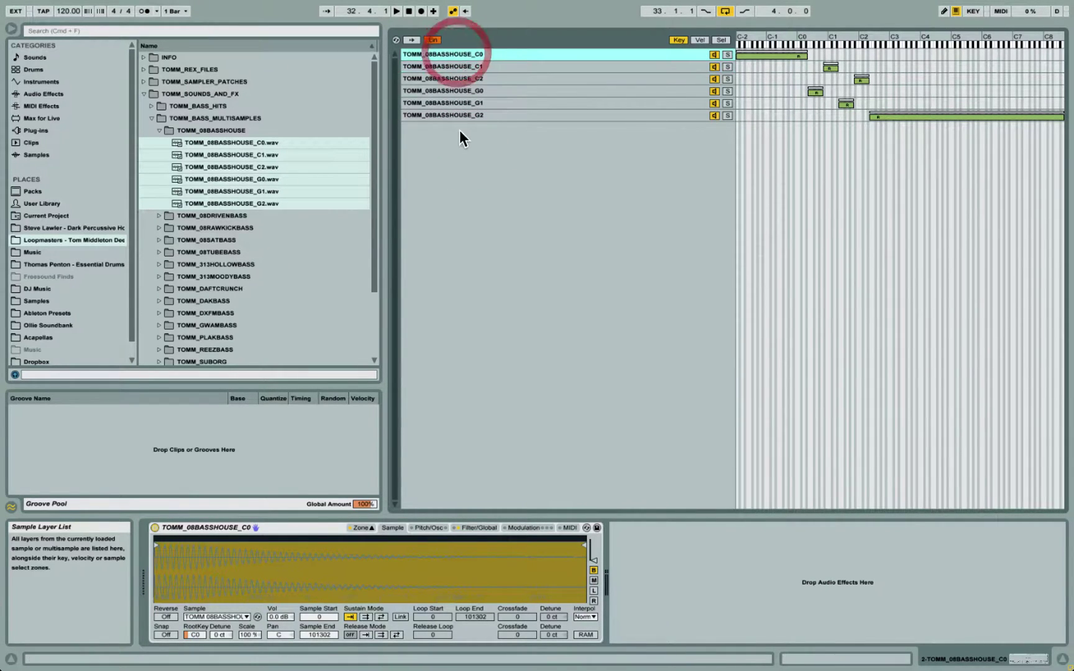
left_click(464, 115, "shift")
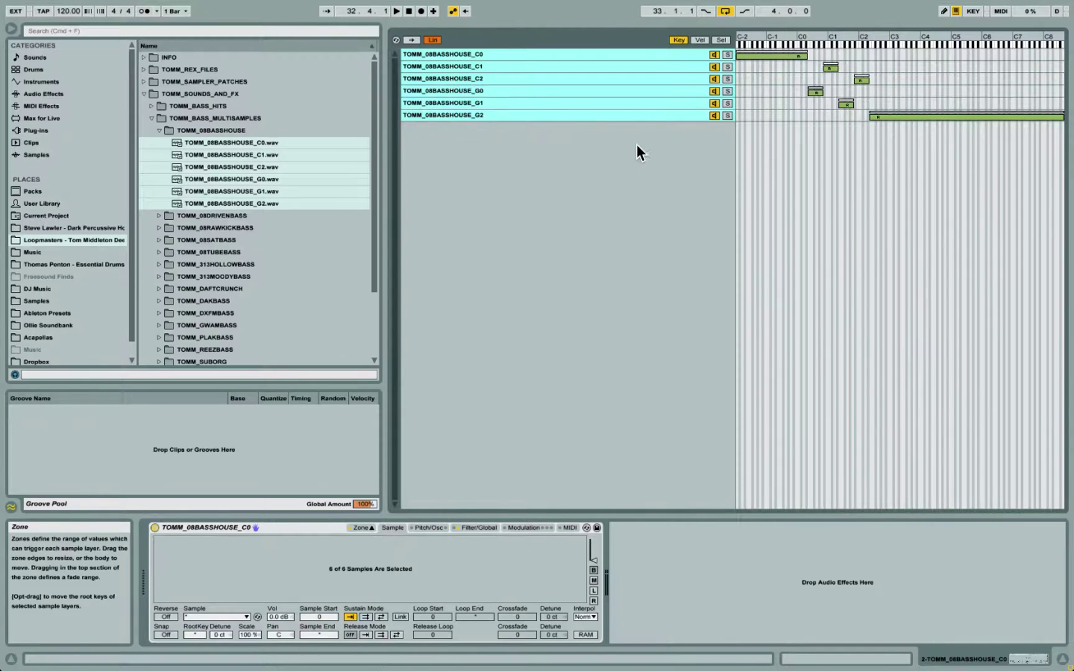
left_click(617, 155)
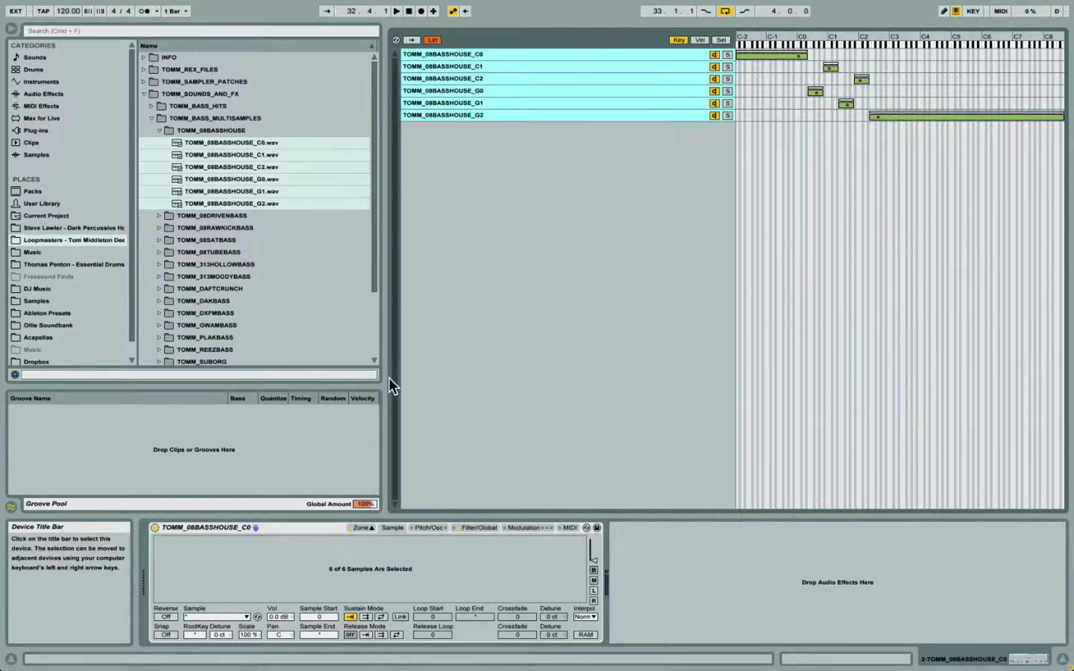
left_click(460, 296)
- Collapse TOMM_08BASSHOUSE, expand the TOMM_08DRIVENBASS folder and audition its samples from C0 to G1
left_click(201, 131)
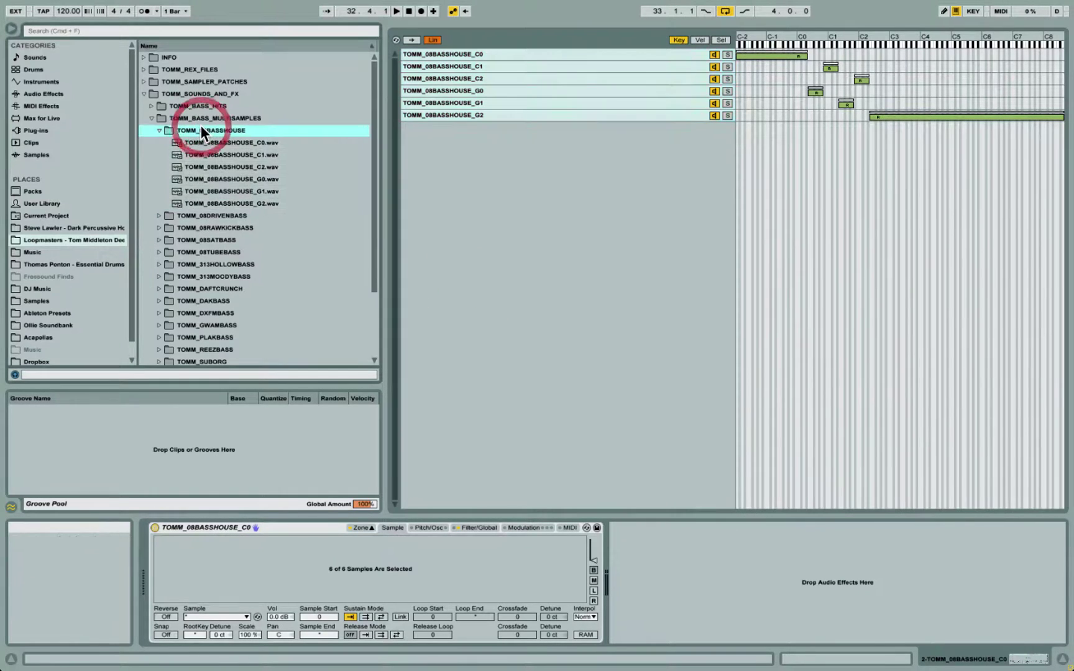
key("Left")
key("Down")
key("Right")
left_click(205, 154)
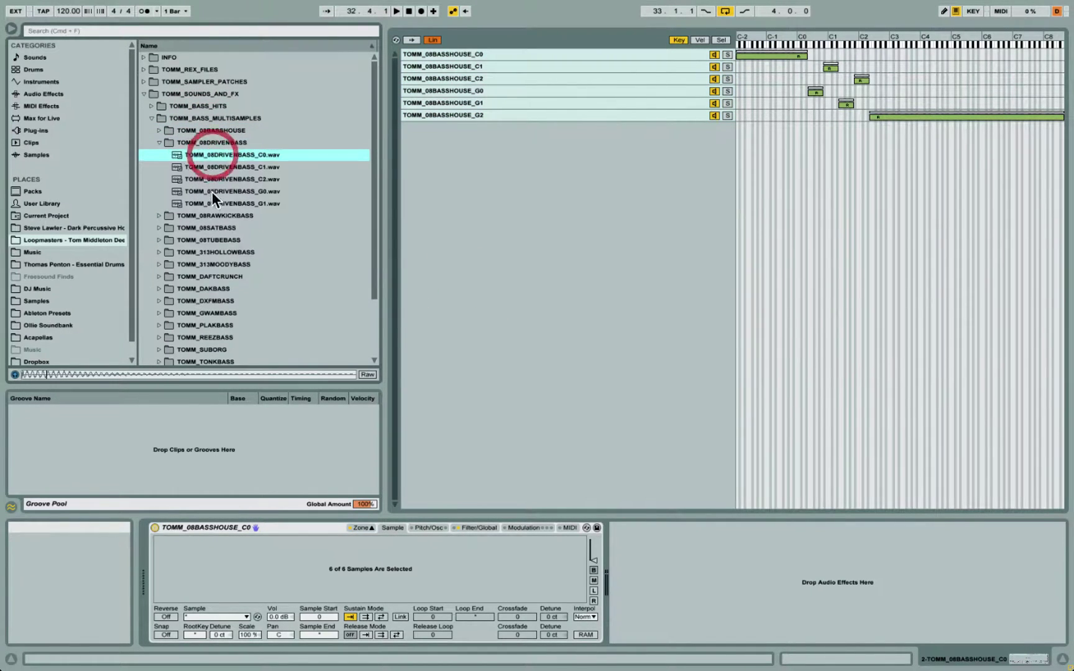
left_click(213, 203, "shift")
left_click(192, 153)
key("Down")
key("Down")
key("Down")
key("Down")
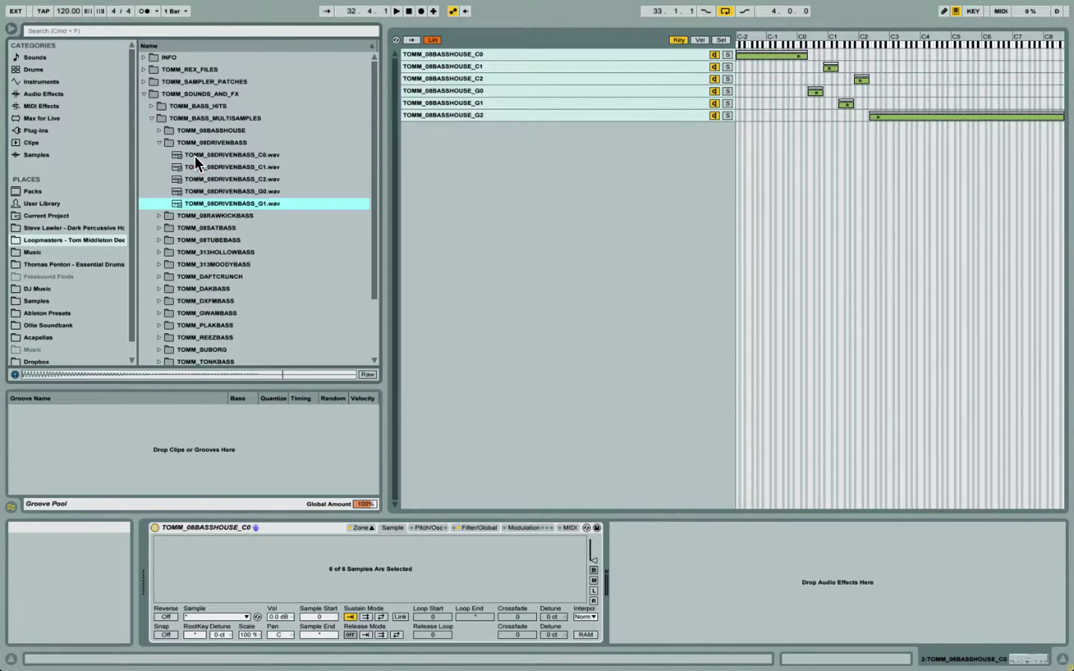
- Add all five TOMM_08DRIVENBASS samples to the zone editor as layers below the TOMM_08BASSHOUSE ones
left_click(193, 155)
left_click(195, 204, "shift")
left_click_drag(196, 204, 539, 249)
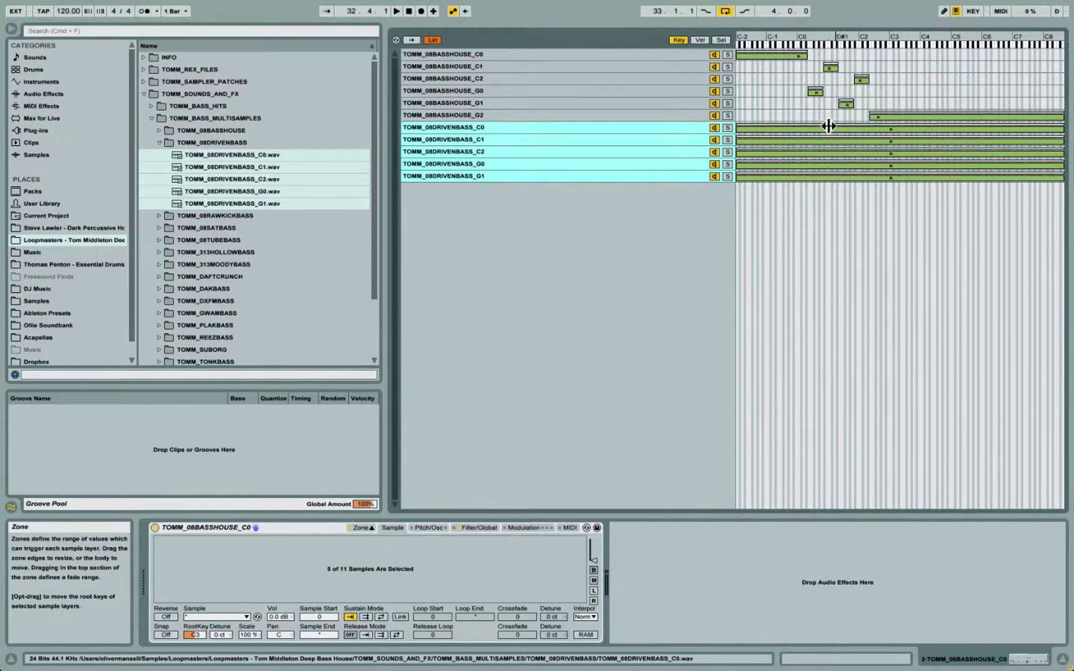
left_click(479, 55)
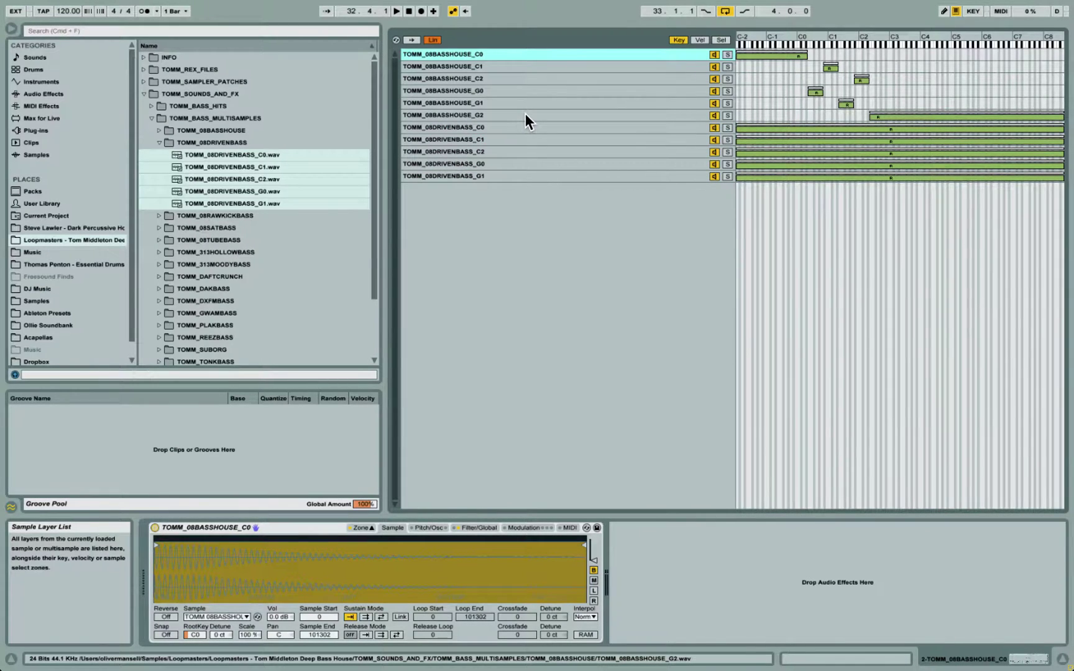
left_click(525, 113)
left_click(511, 54, "shift")
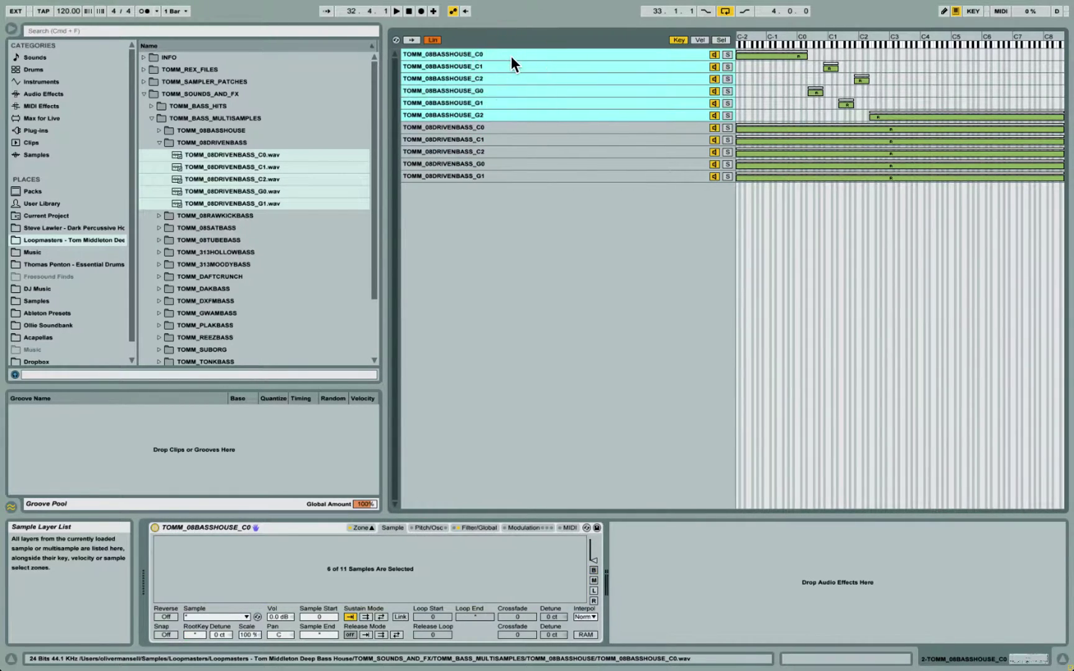
left_click(479, 125)
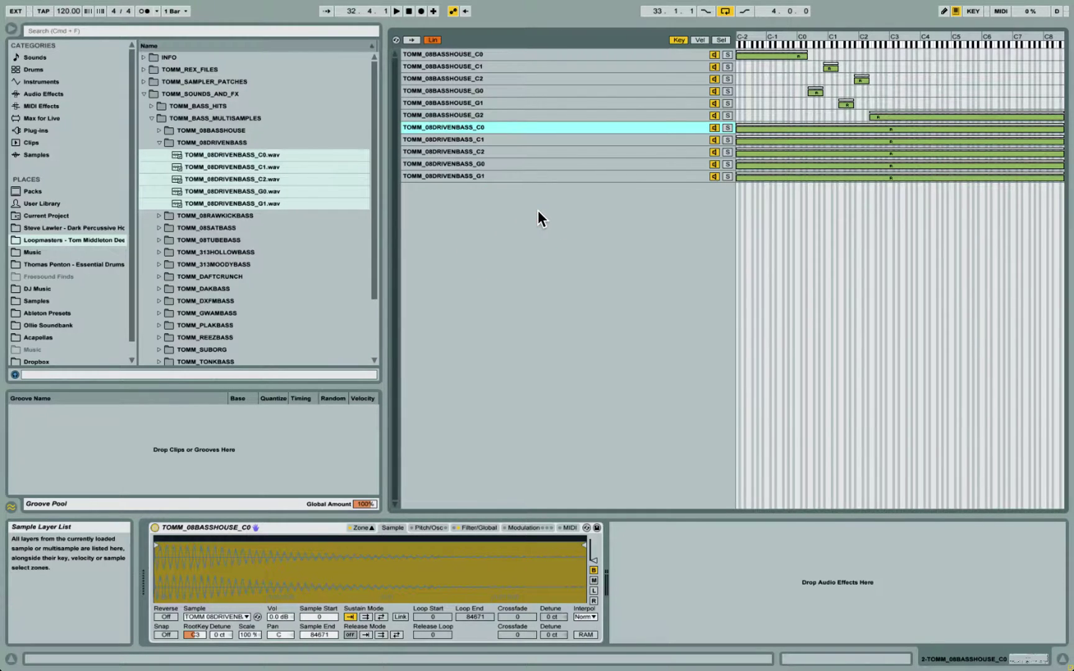
- Show the sample select zones and narrow those of all six TOMM_08BASSHOUSE layers to value 0
left_click(721, 40)
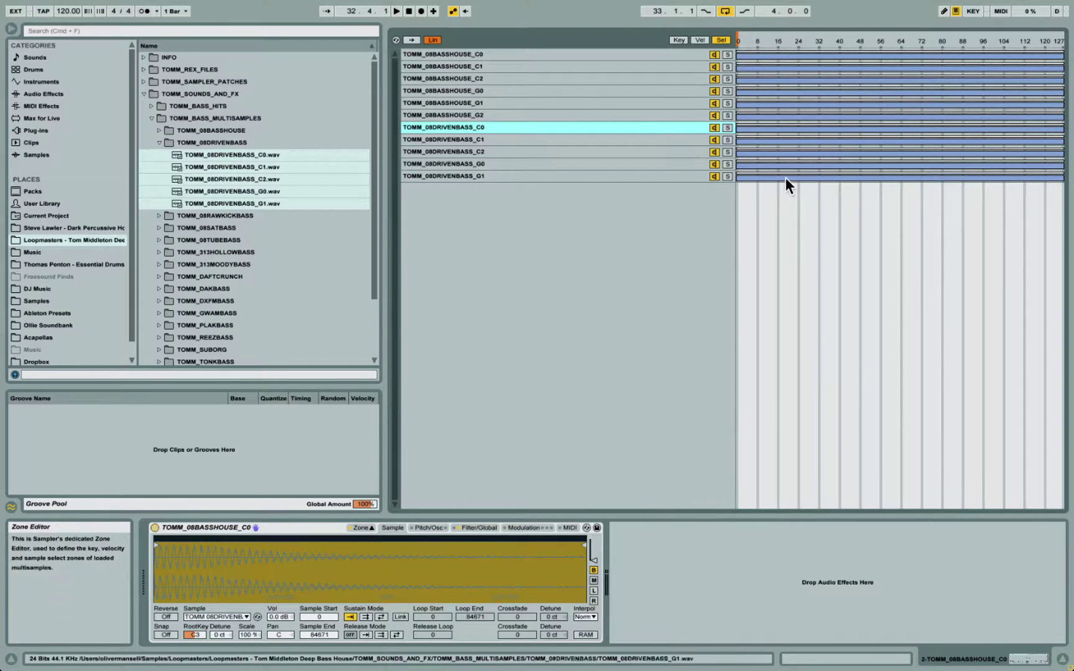
left_click(675, 56)
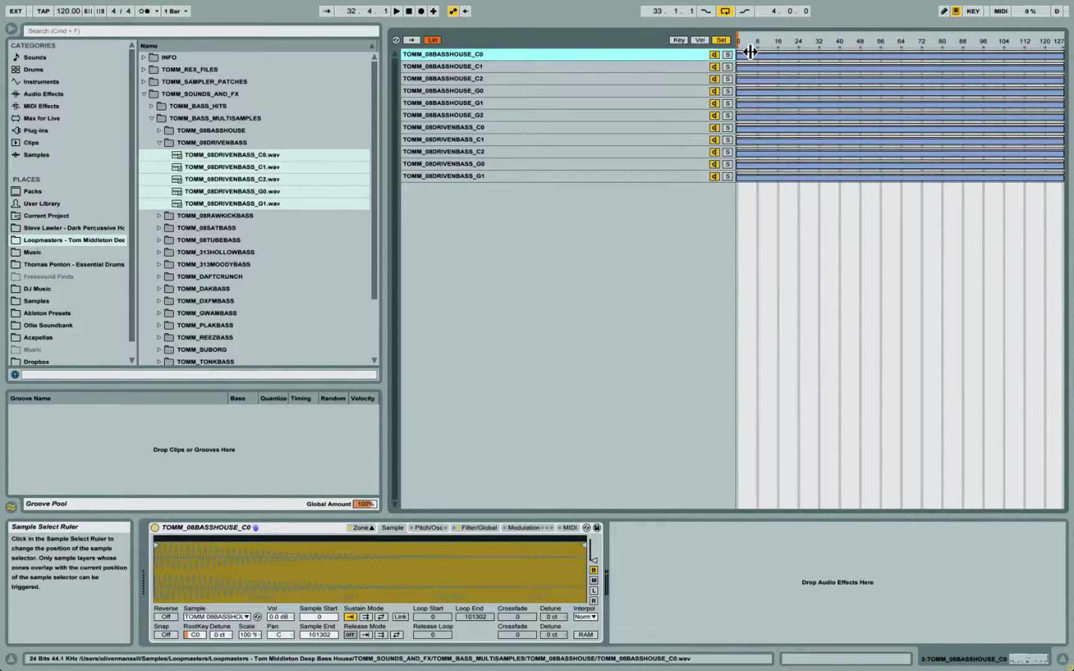
left_click(448, 114, "shift")
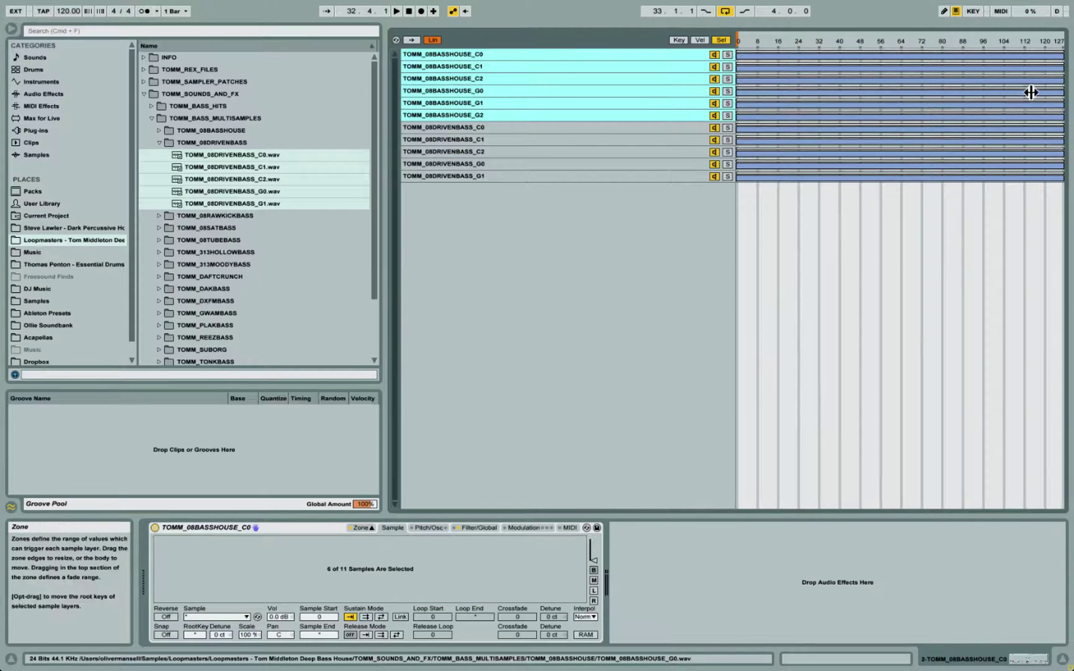
left_click_drag(1055, 92, 738, 90)
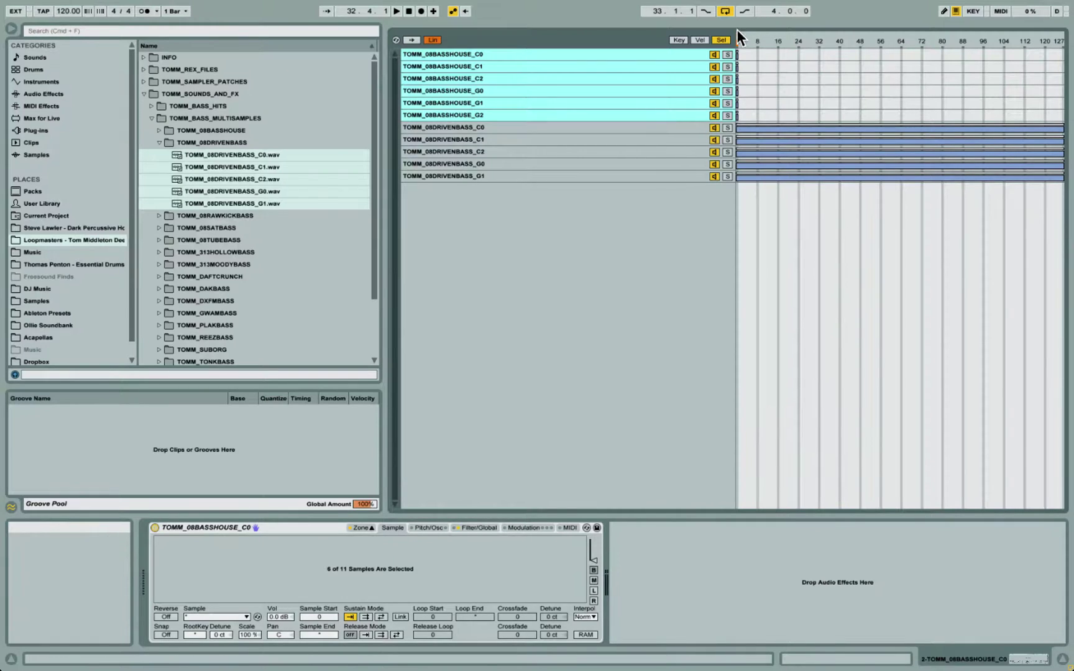
- Sweep the sample selector up through the range and back to 0 to check which layers it triggers
left_click(757, 34)
left_click_drag(757, 36, 934, 36)
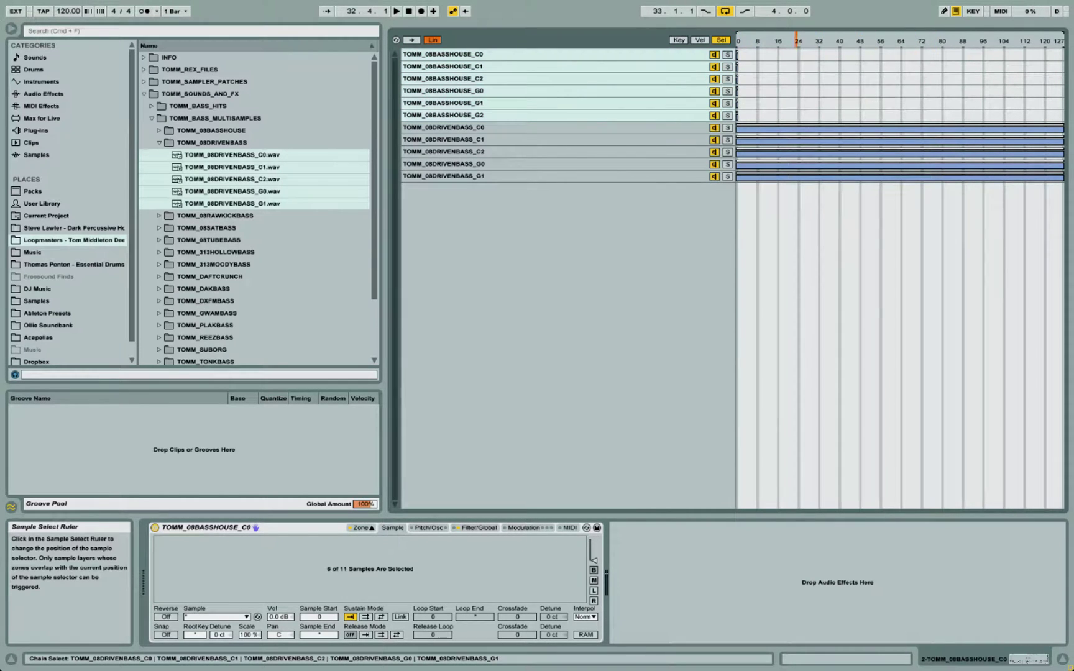
left_click_drag(765, 36, 739, 36)
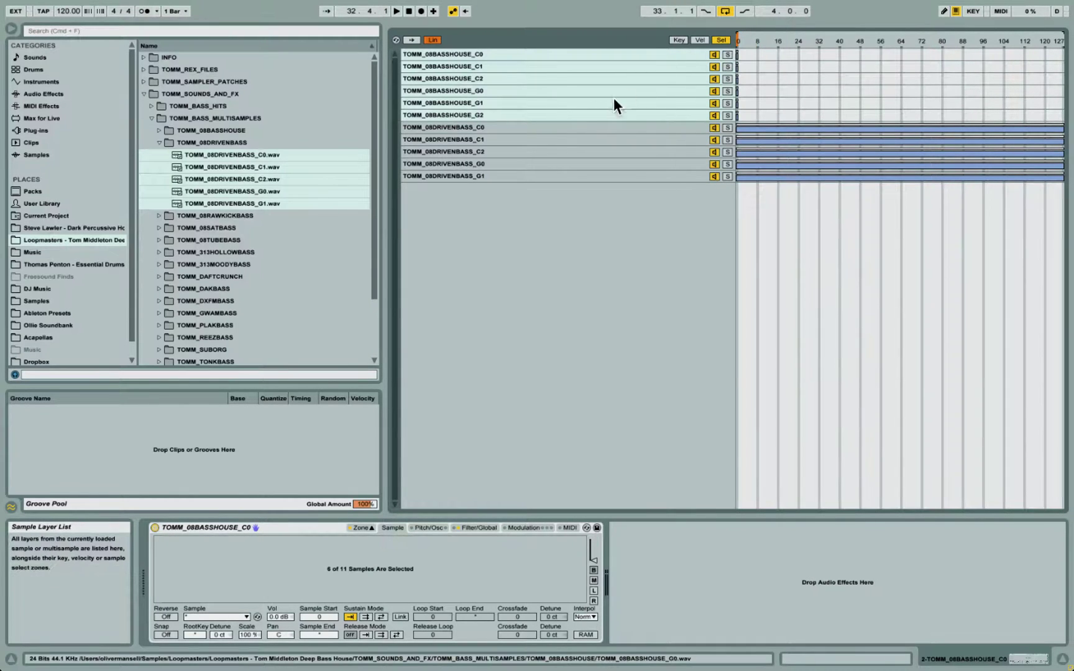
- Narrow the sample select zones of all five TOMM_08DRIVENBASS layers and place them at value 1
left_click(579, 129)
left_click(479, 177, "shift")
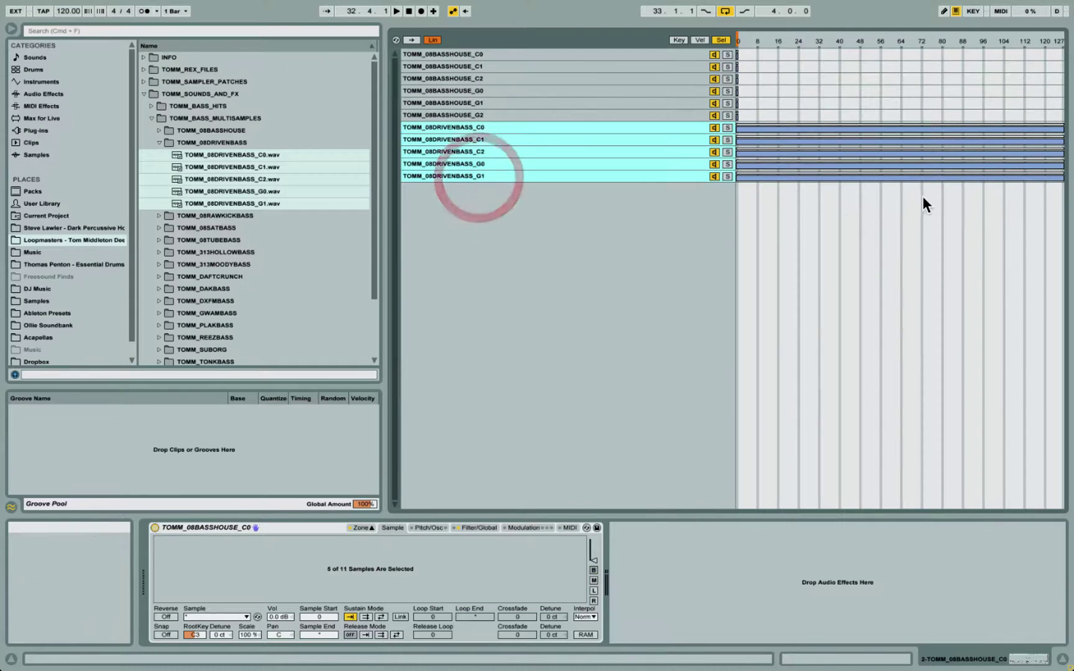
left_click_drag(1062, 177, 740, 177)
left_click(662, 218)
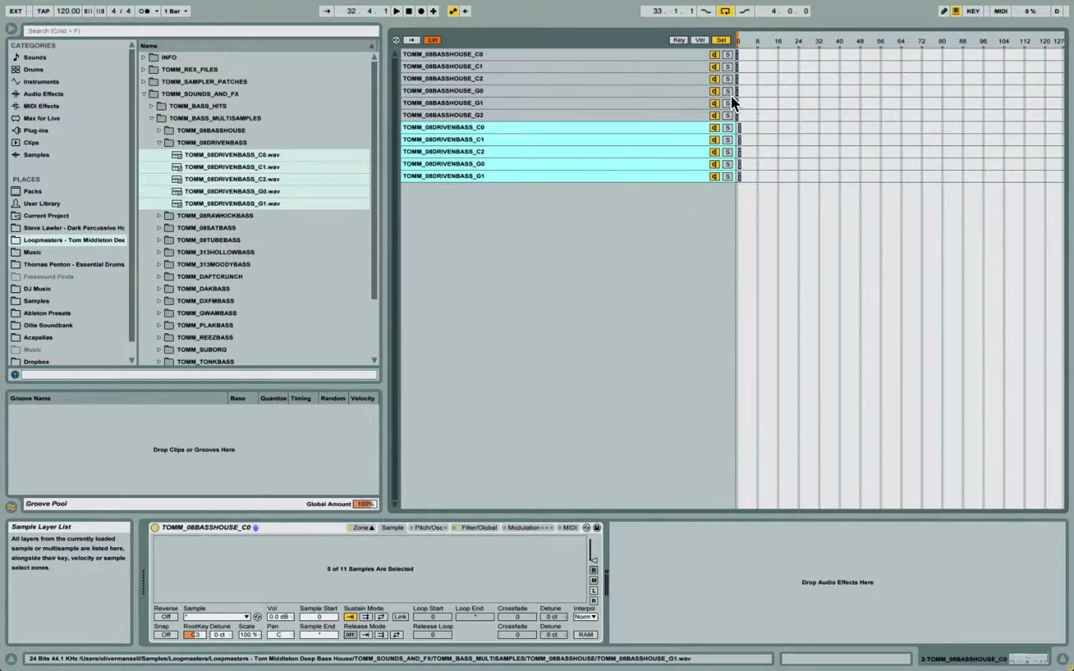
- Select the six TOMM_08BASSHOUSE layers and compare the key zones with the sample select zones of both bass sets
left_click(615, 55)
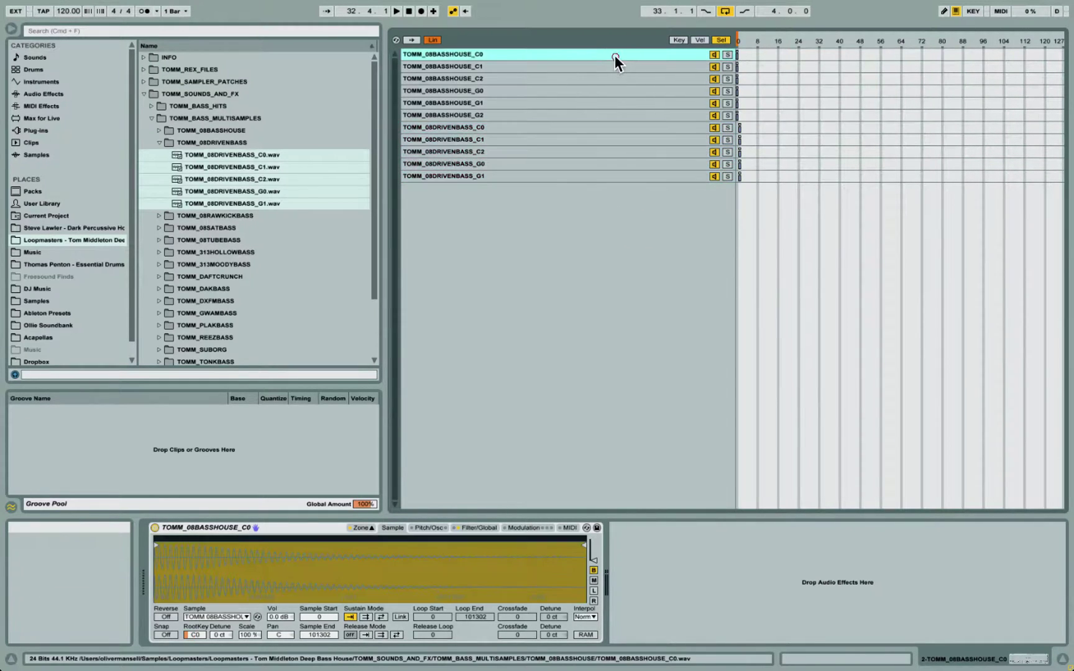
left_click(565, 116, "shift")
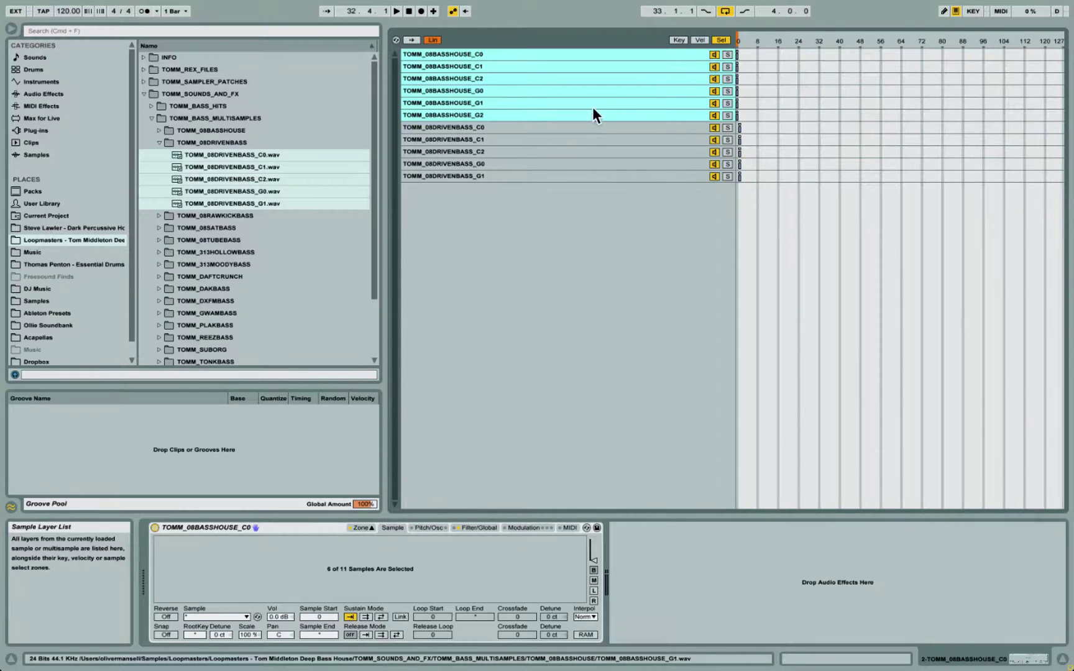
left_click(673, 39)
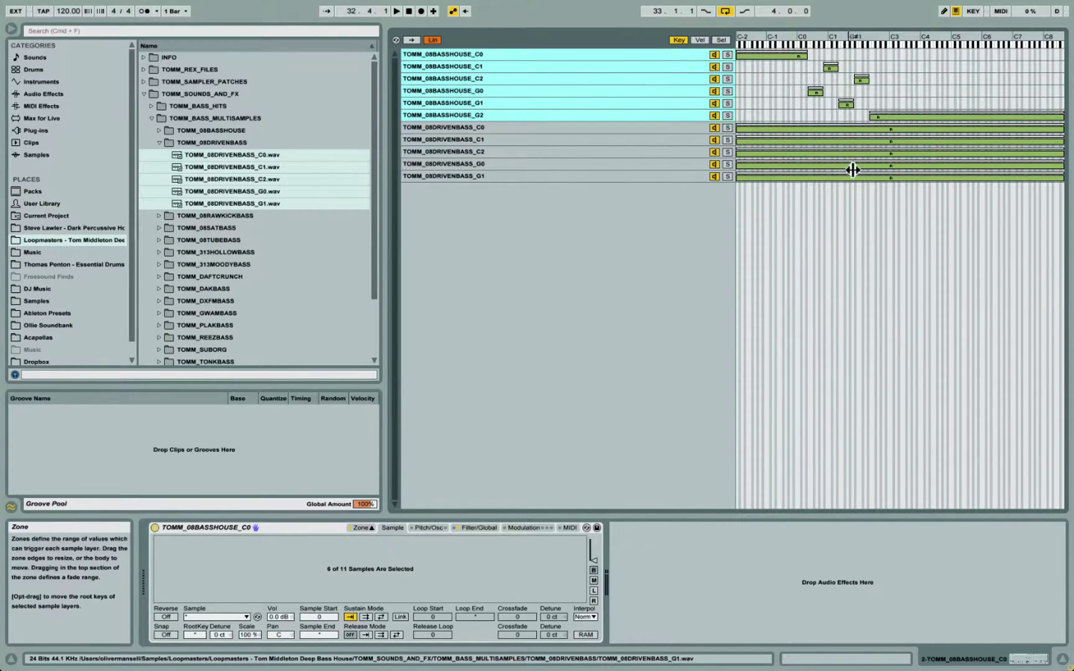
left_click(721, 40)
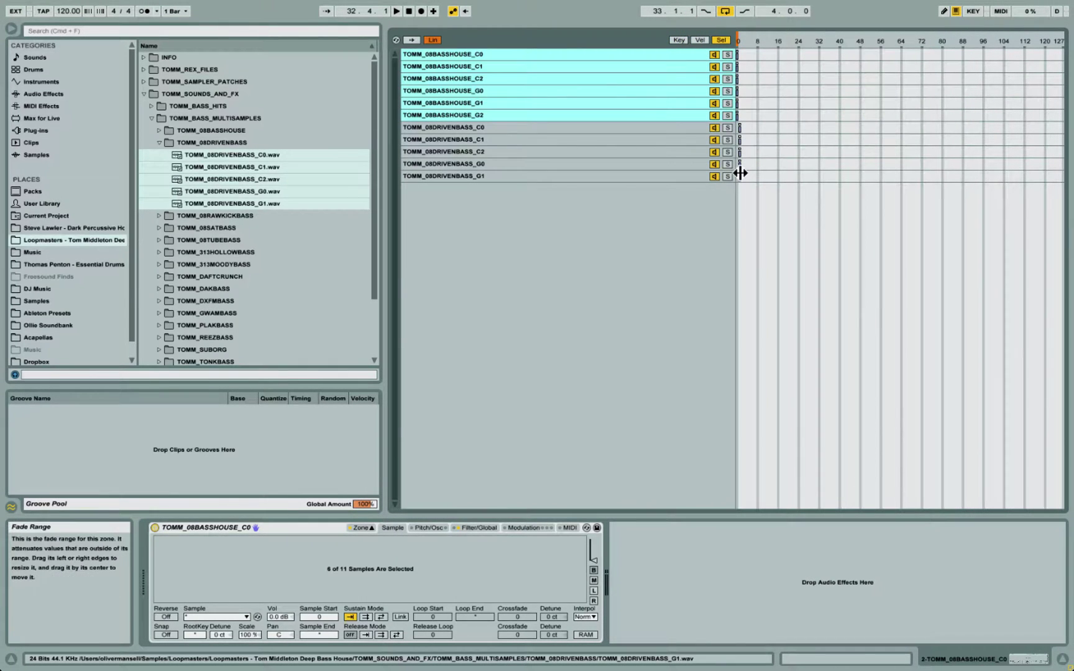
left_click(470, 340)
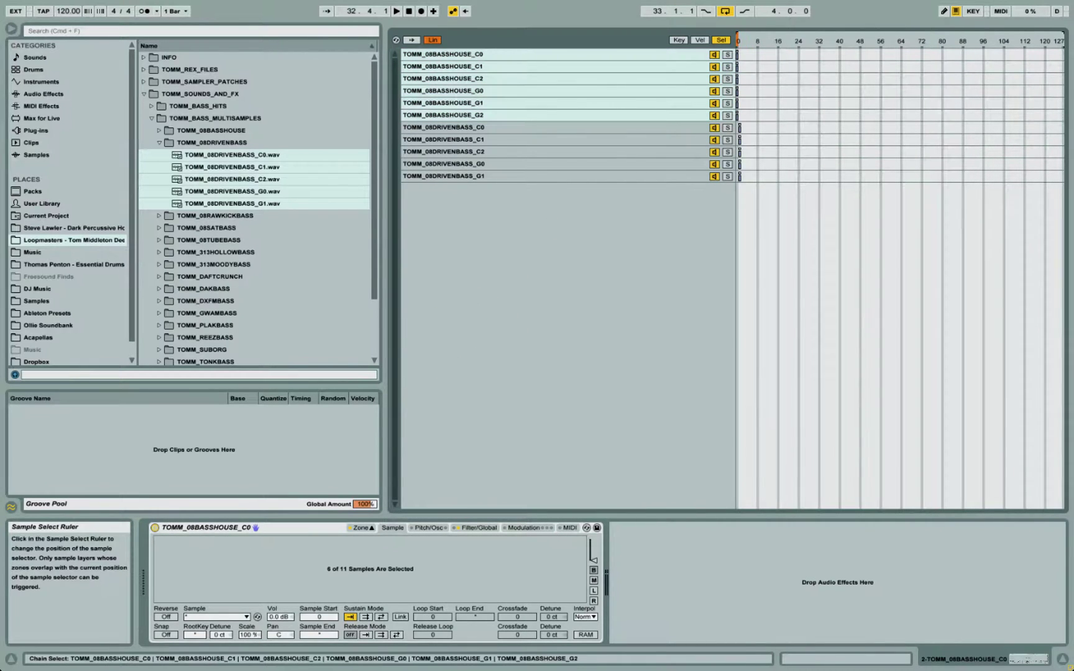
left_click(747, 40)
left_click(546, 368)
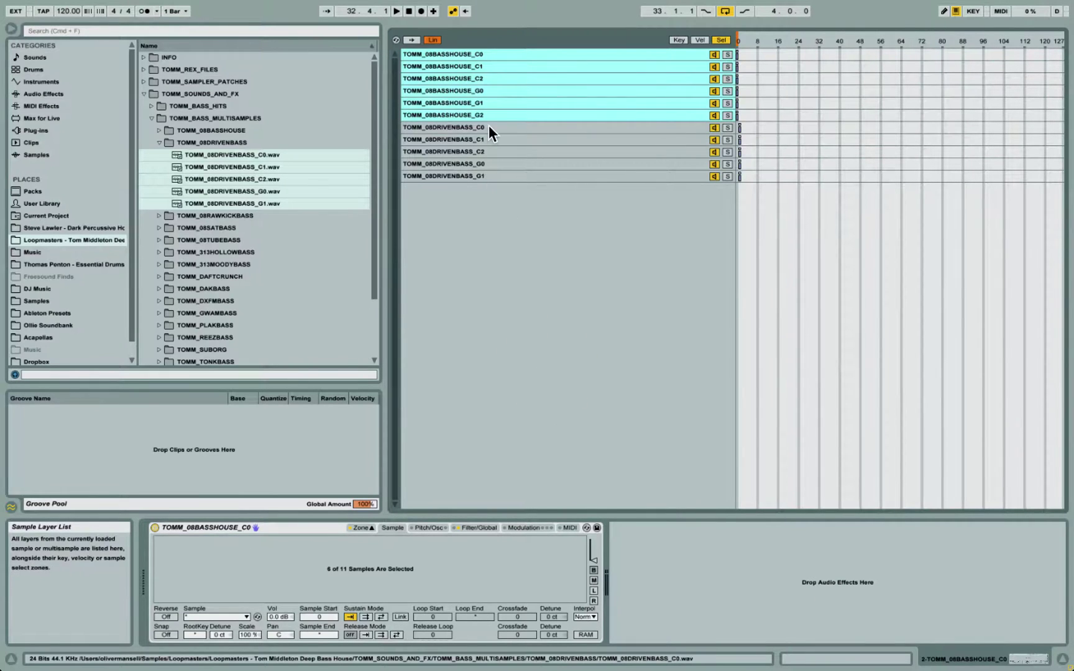
- Close this zone editor, narrow the browser and open the zone editor of the TOMM_5THORG_A1 Sampler on the MIDI track
scroll(296, 232, "down", 3)
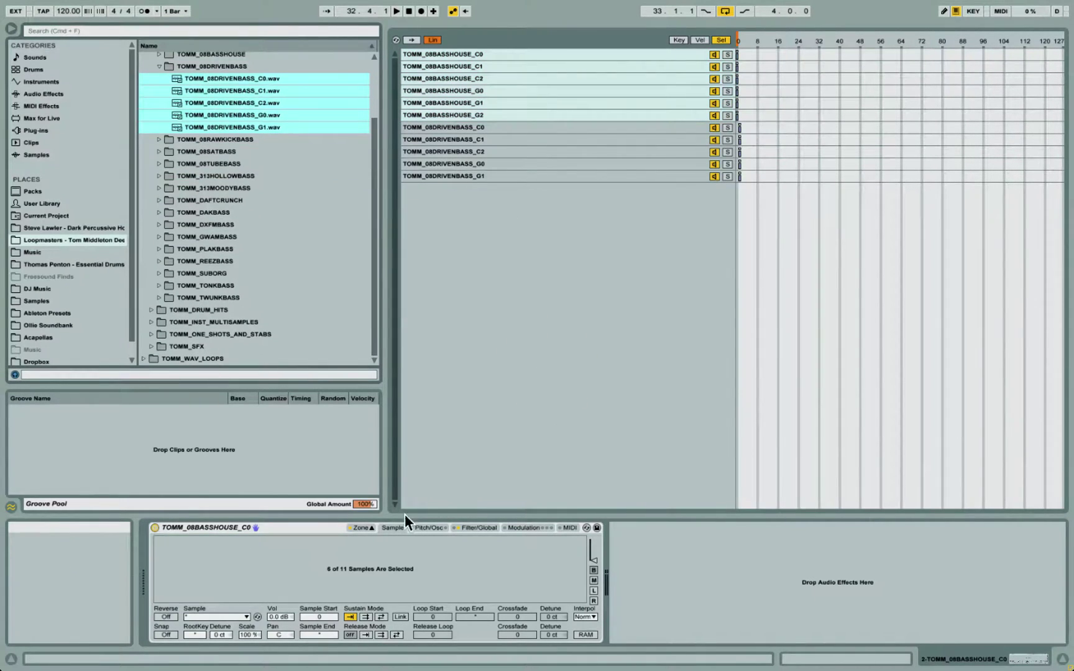
left_click(368, 527)
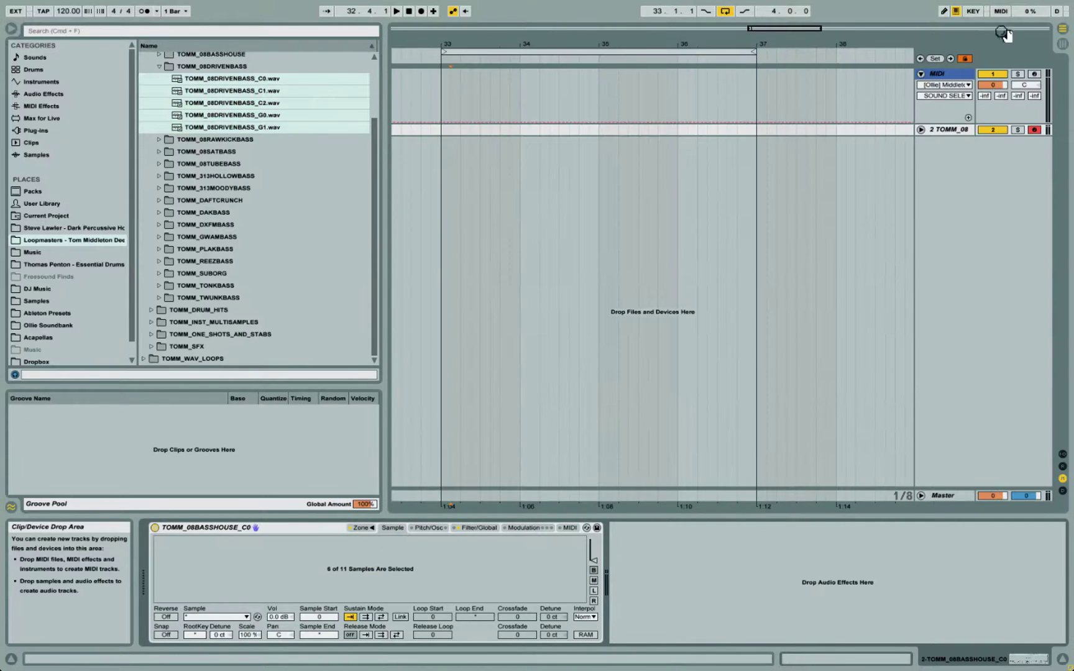
left_click(946, 74)
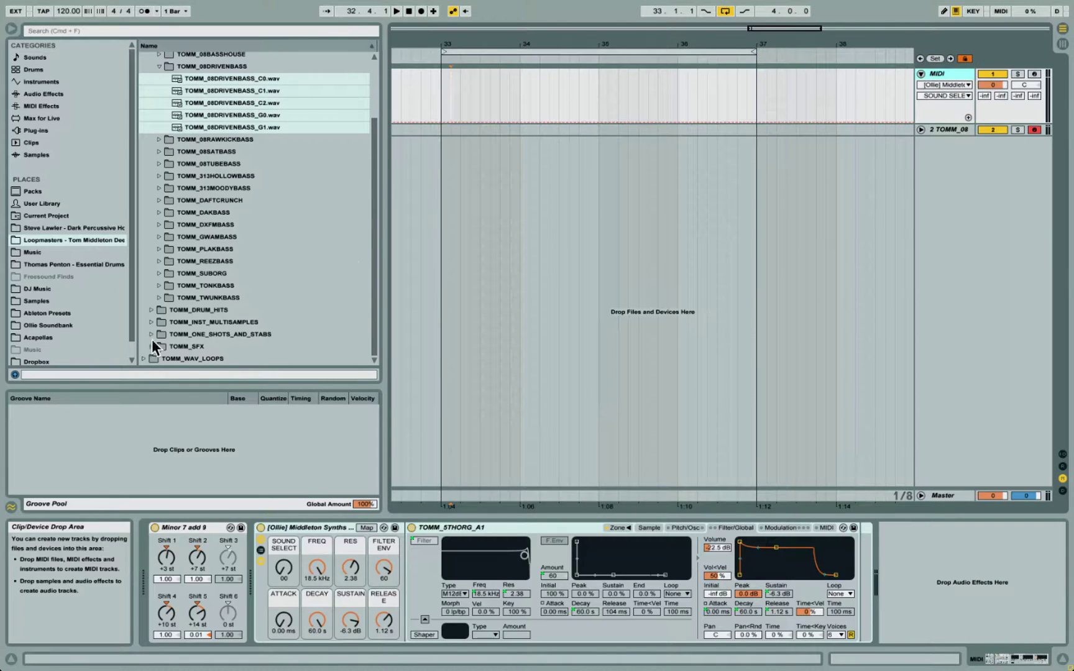
left_click_drag(383, 267, 267, 239)
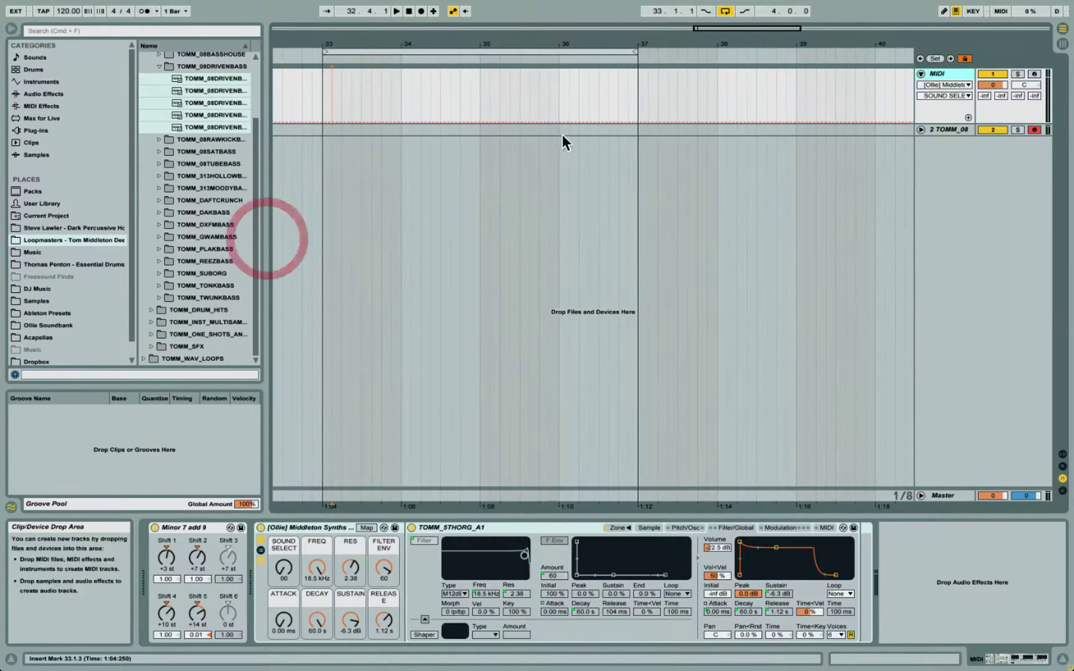
left_click(963, 78)
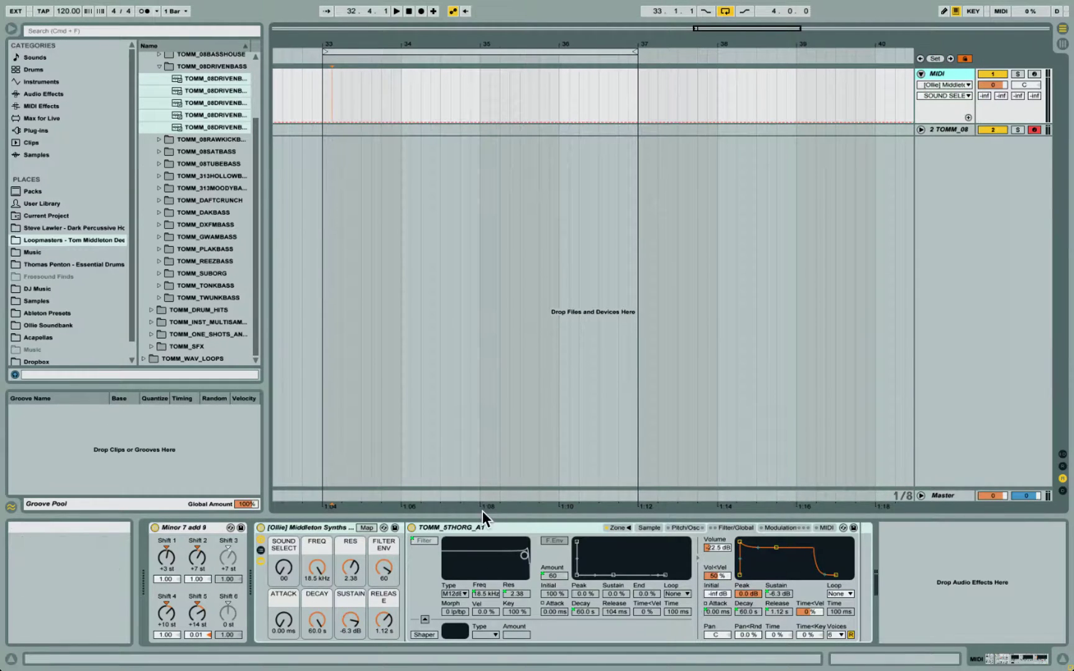
left_click(623, 527)
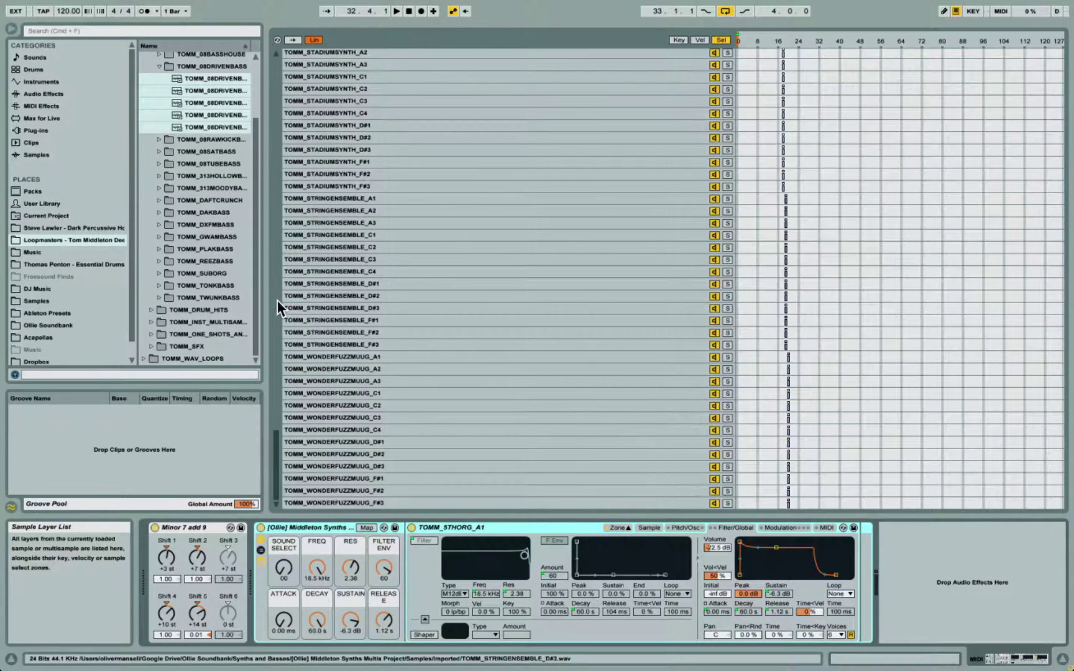
- Examine how the sample select zones are staggered from the TOMM_5THORG layers down to TOMM_WONDERFUZZMUUG
scroll(372, 268, "up", 15)
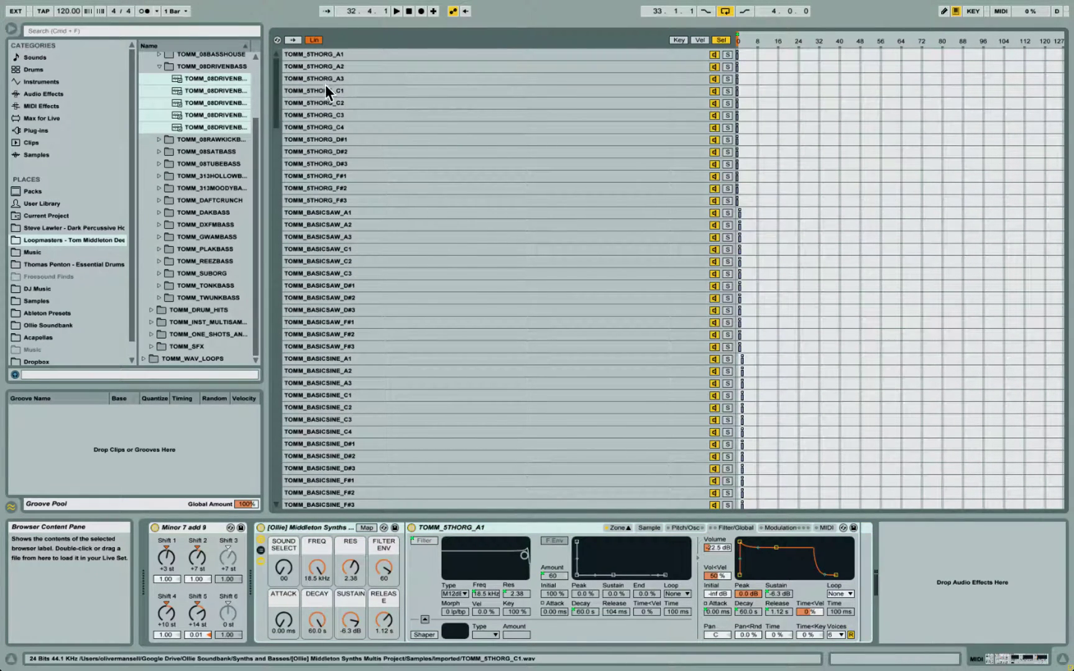
left_click(353, 55)
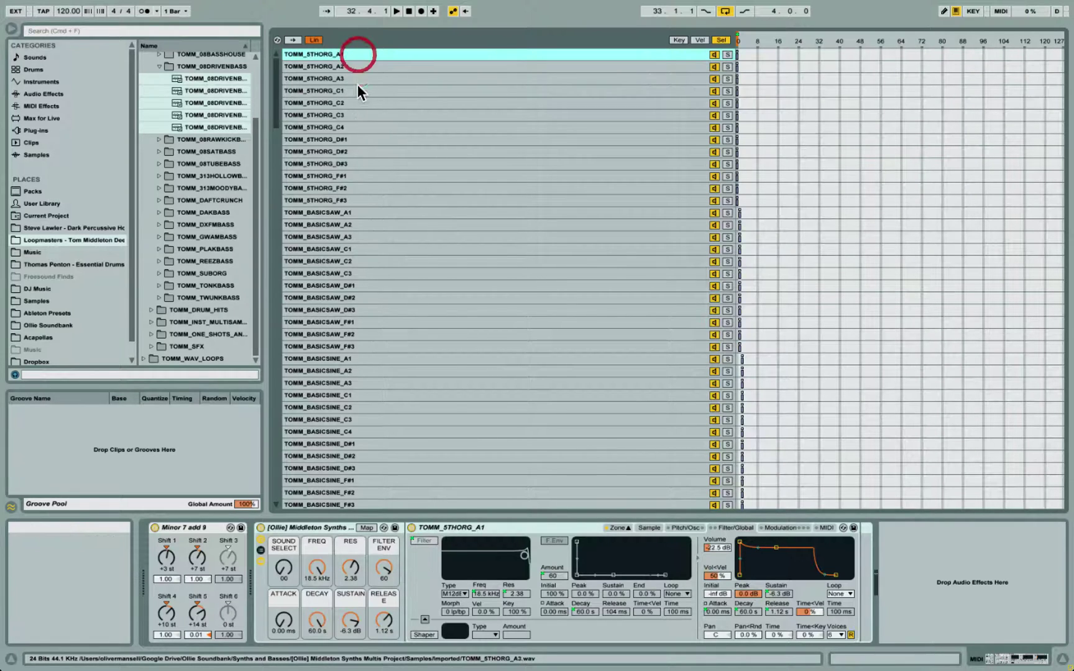
left_click(358, 198, "shift")
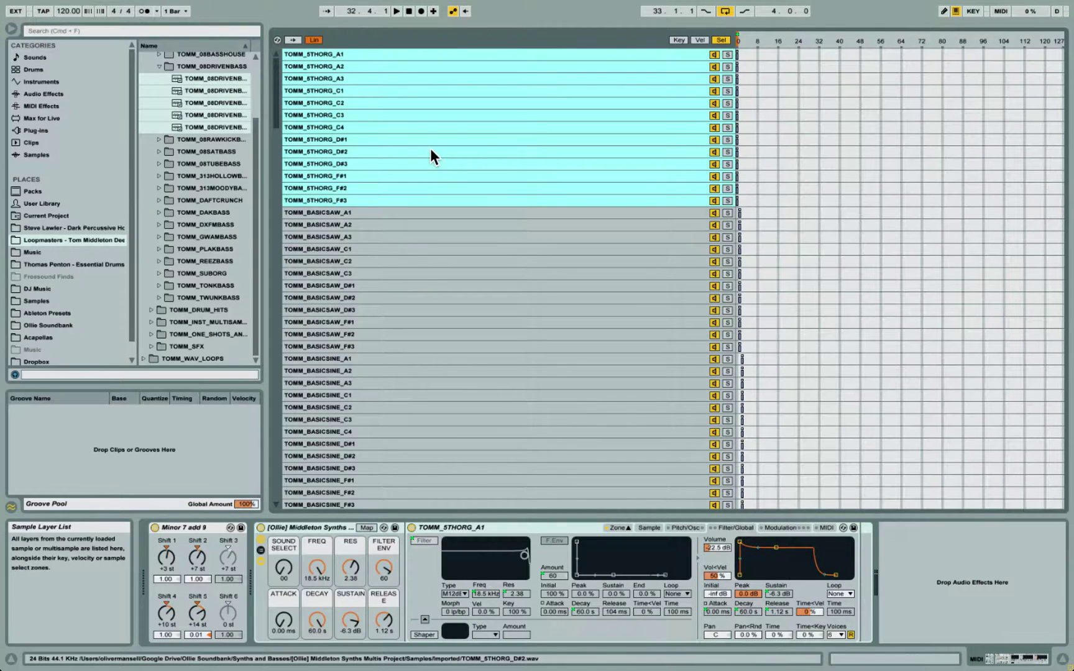
scroll(431, 150, "down", 5)
scroll(431, 149, "down", 15)
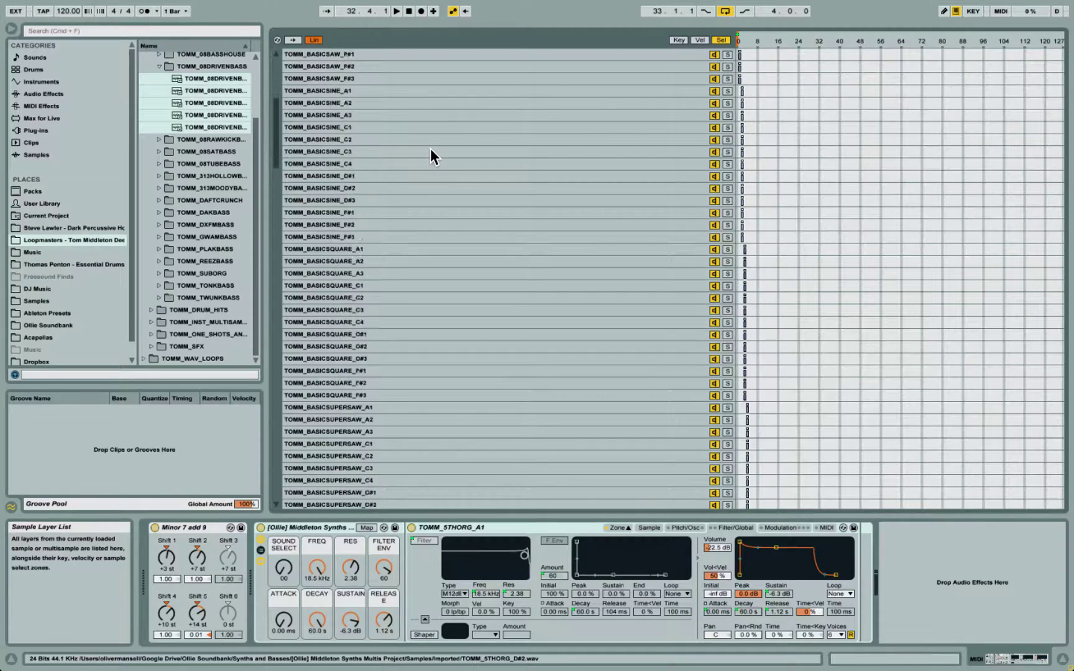
scroll(431, 149, "down", 20)
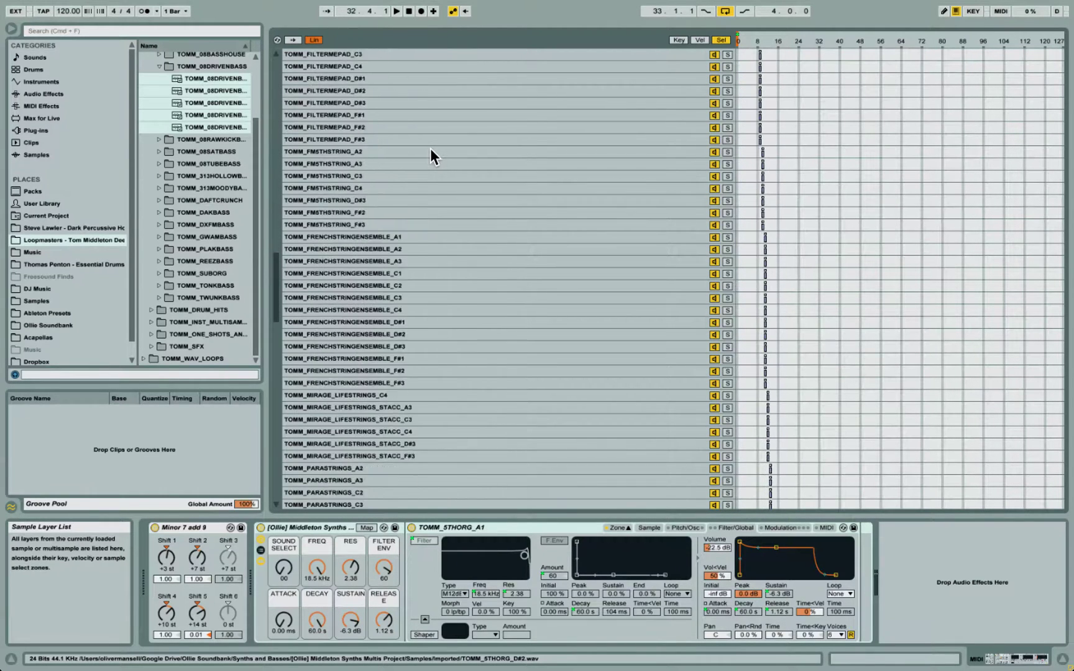
scroll(431, 155, "down", 8)
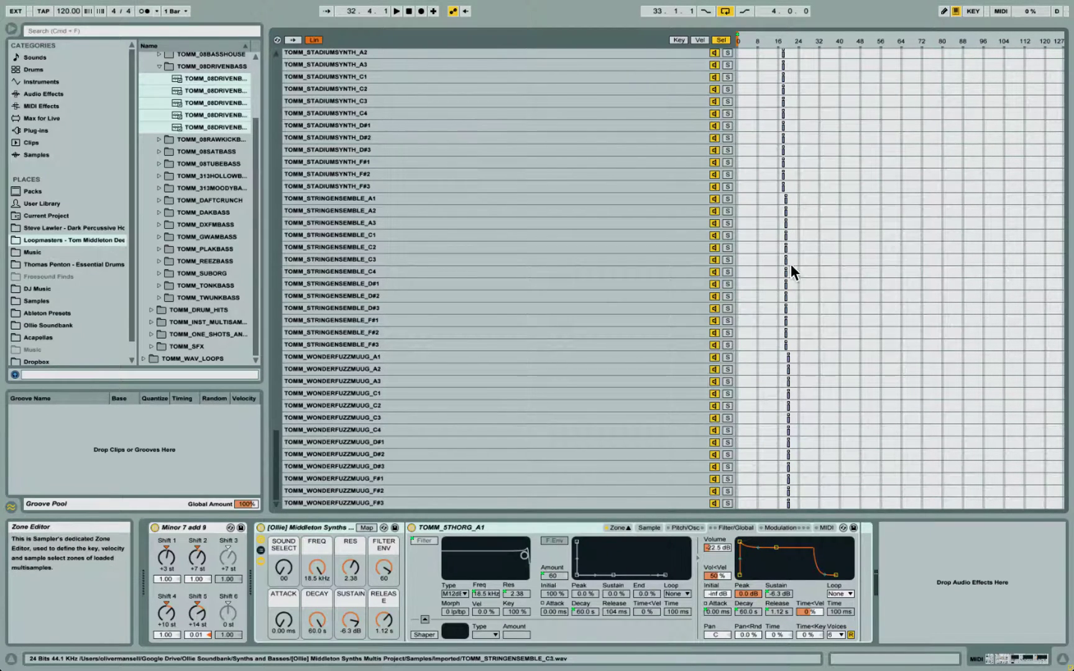
left_click(788, 501)
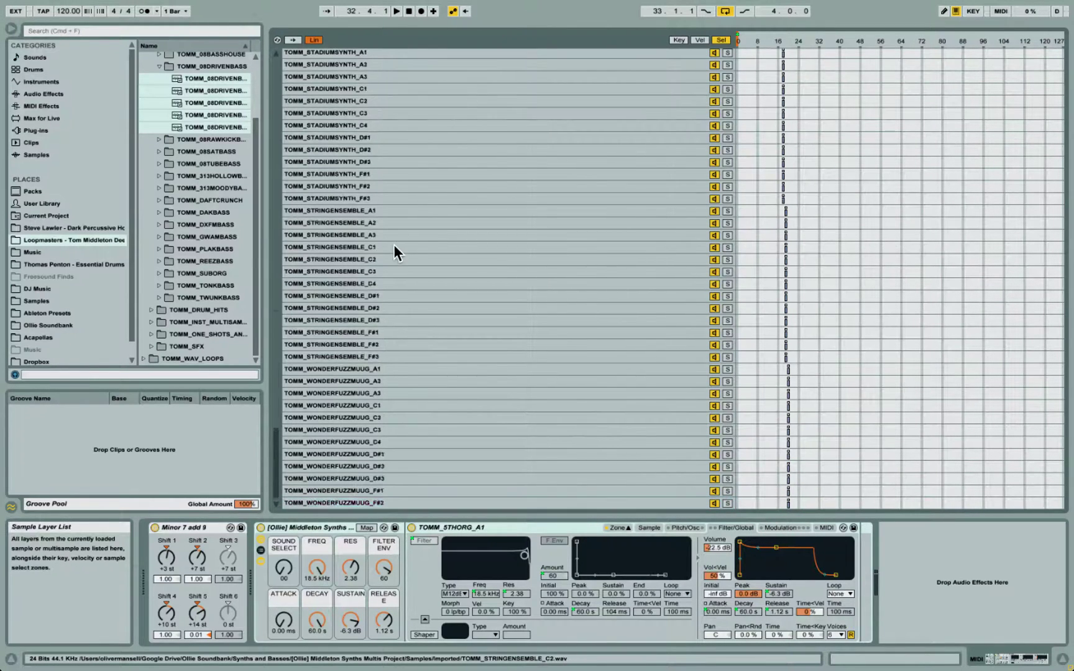
scroll(393, 244, "up", 10)
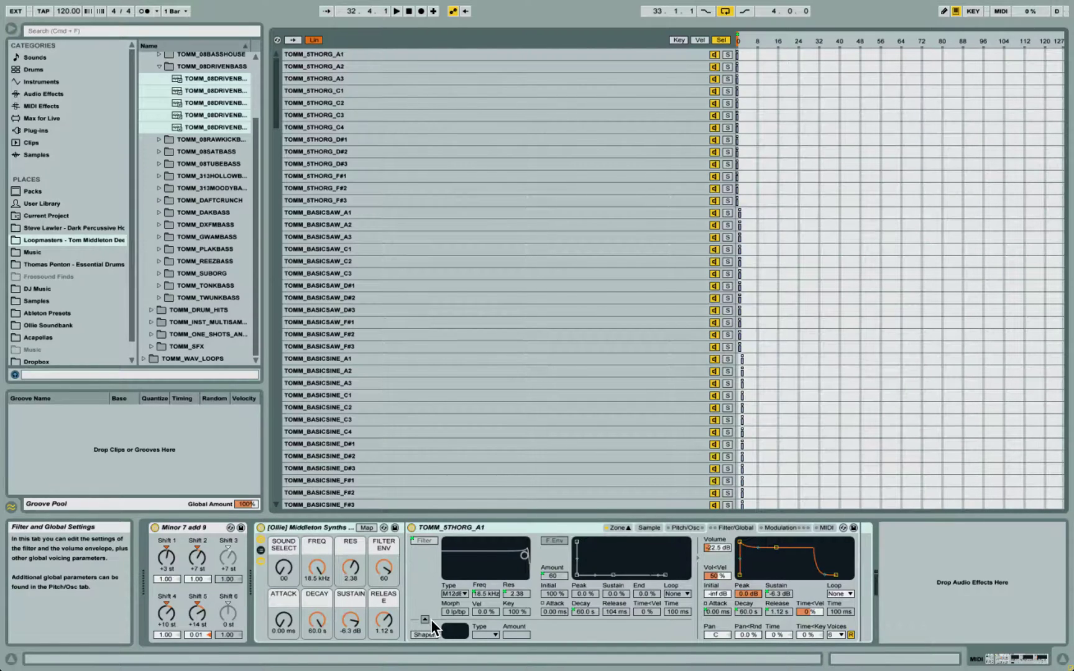
- Select the Middleton Synths Multis rack and turn its SOUND SELECT macro up to 20
left_click(492, 527)
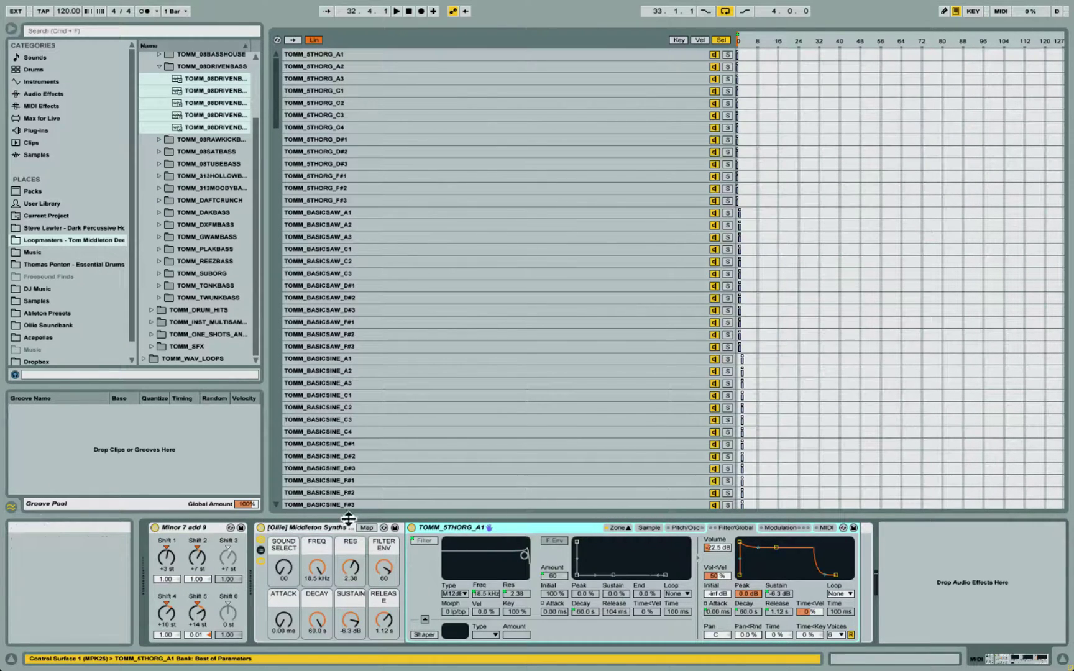
left_click(323, 527)
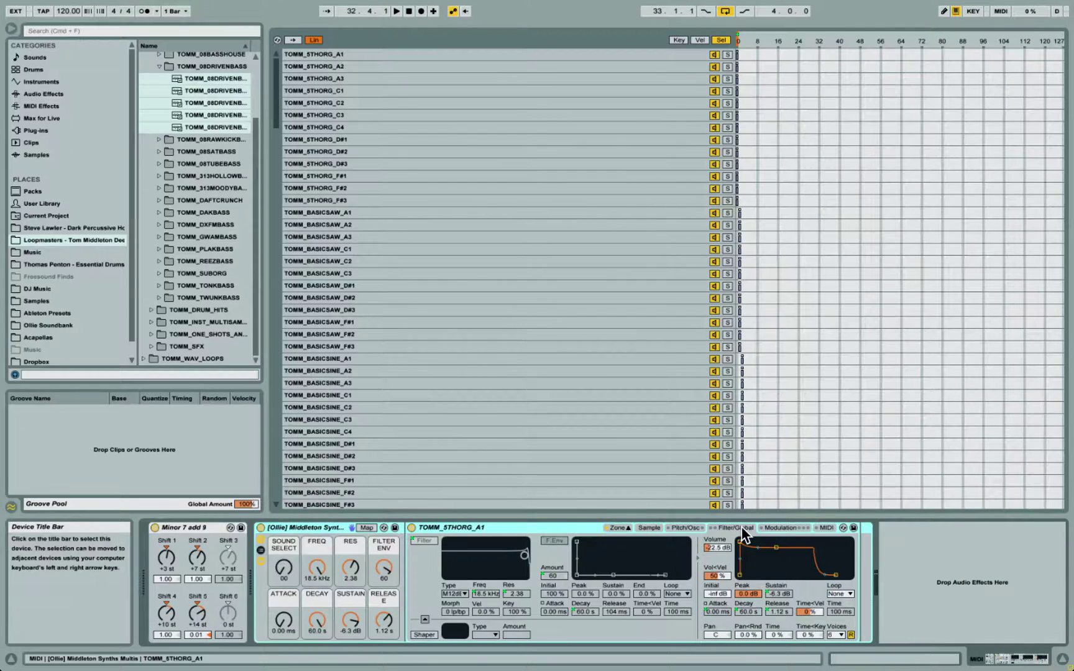
left_click(284, 542)
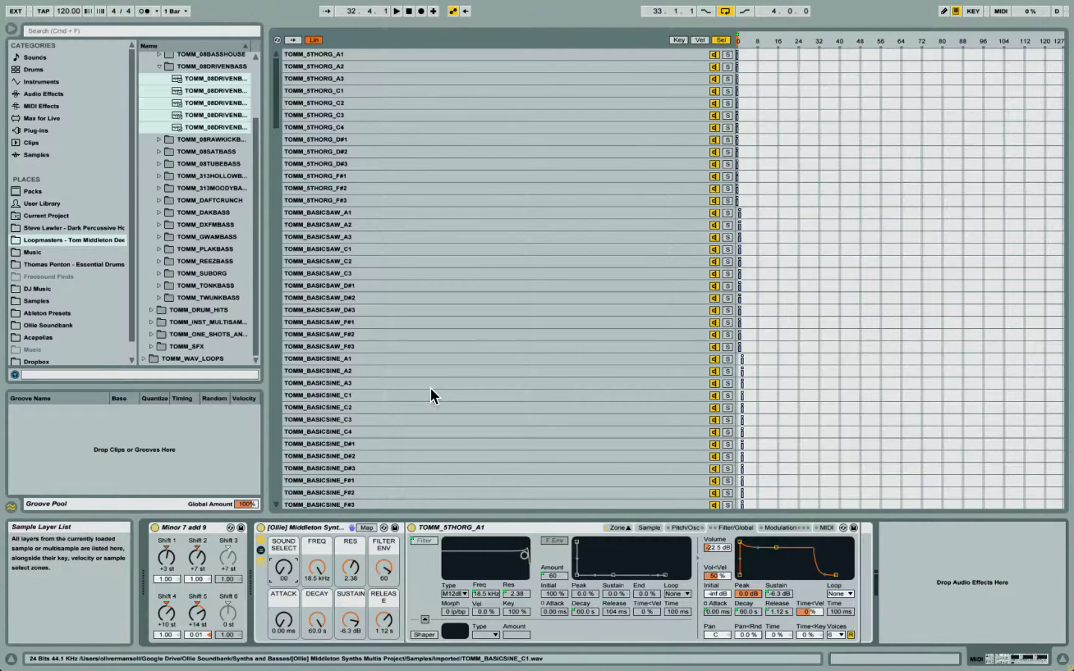
left_click_drag(287, 578, 287, 562)
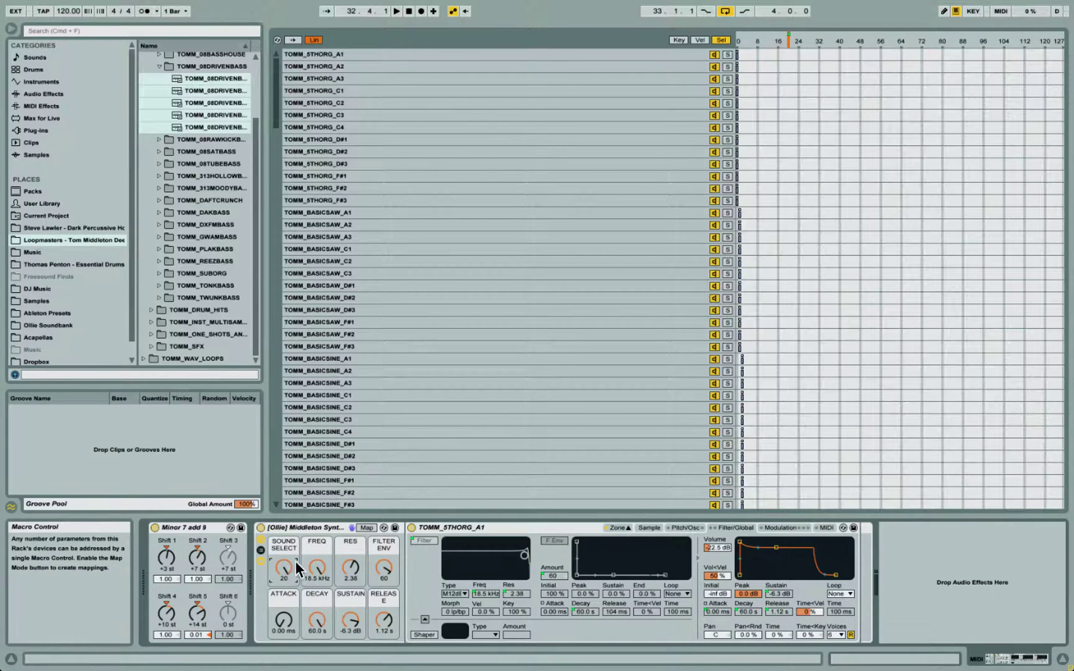
- Show the rack's macro mappings, widen the mapping list and return the SOUND SELECT macro to 0
left_click(365, 527)
left_click_drag(271, 262, 322, 262)
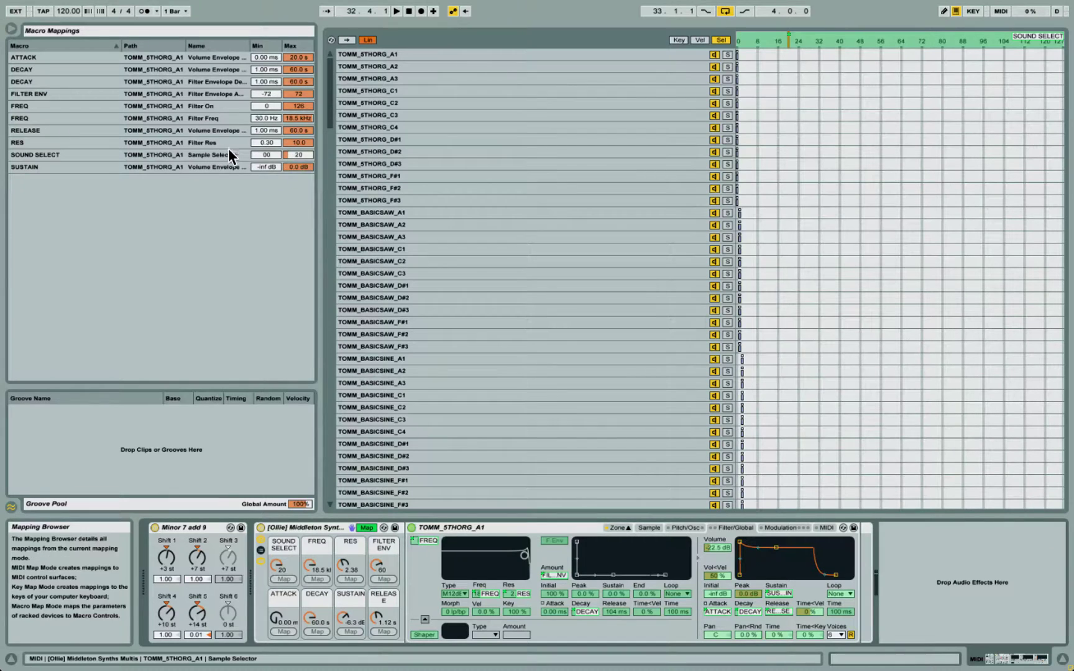
left_click_drag(277, 567, 276, 597)
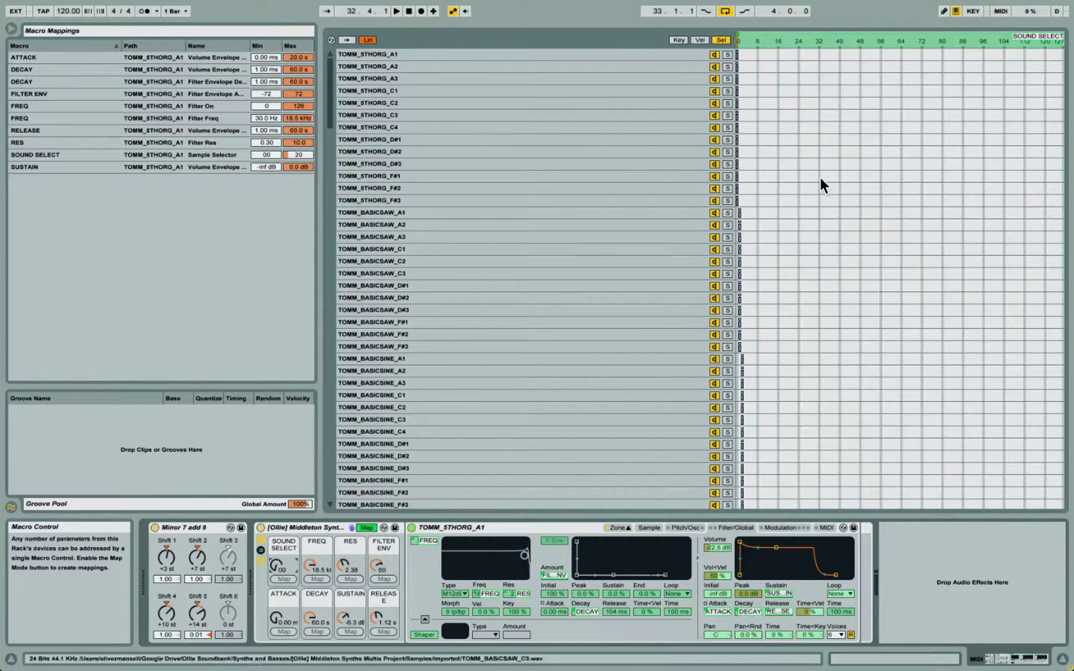
scroll(785, 332, "down", 7)
scroll(784, 330, "down", 20)
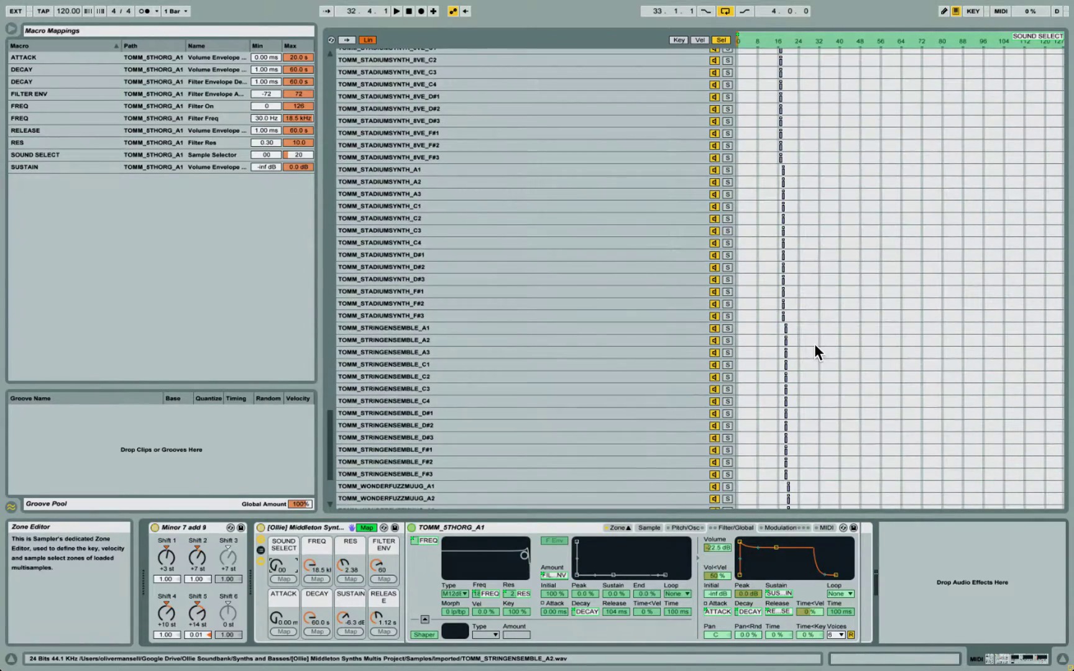
- Check the SOUND SELECT macro at 20 against the TOMM_WONDERFUZZMUUG zones at the list's end, and leave macro mapping mode
scroll(814, 348, "down", 4)
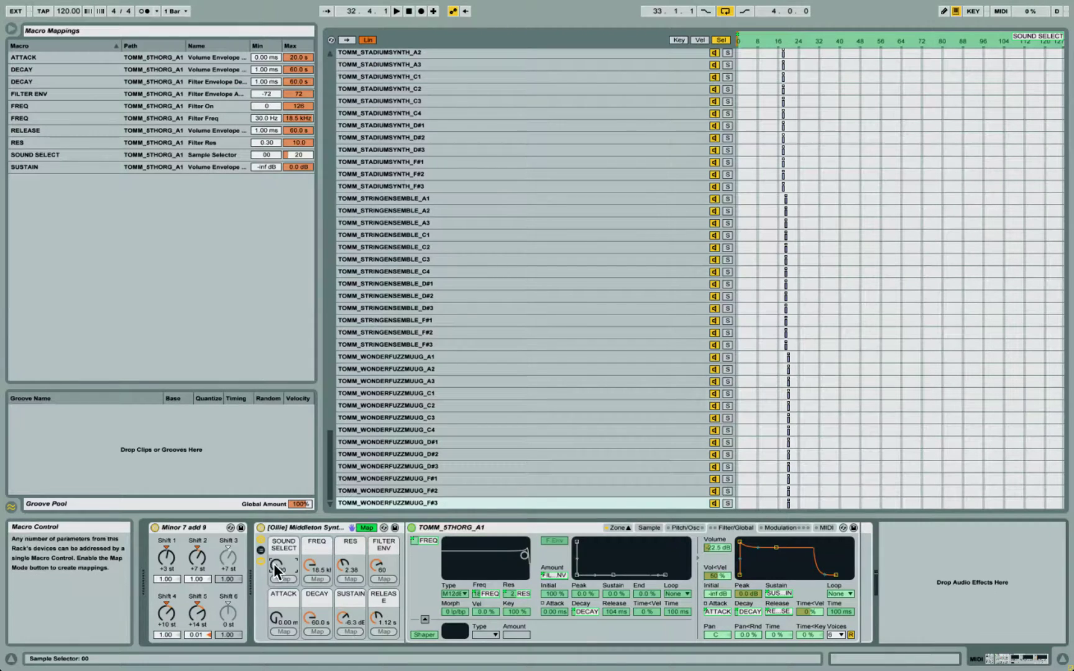
left_click_drag(276, 565, 276, 554)
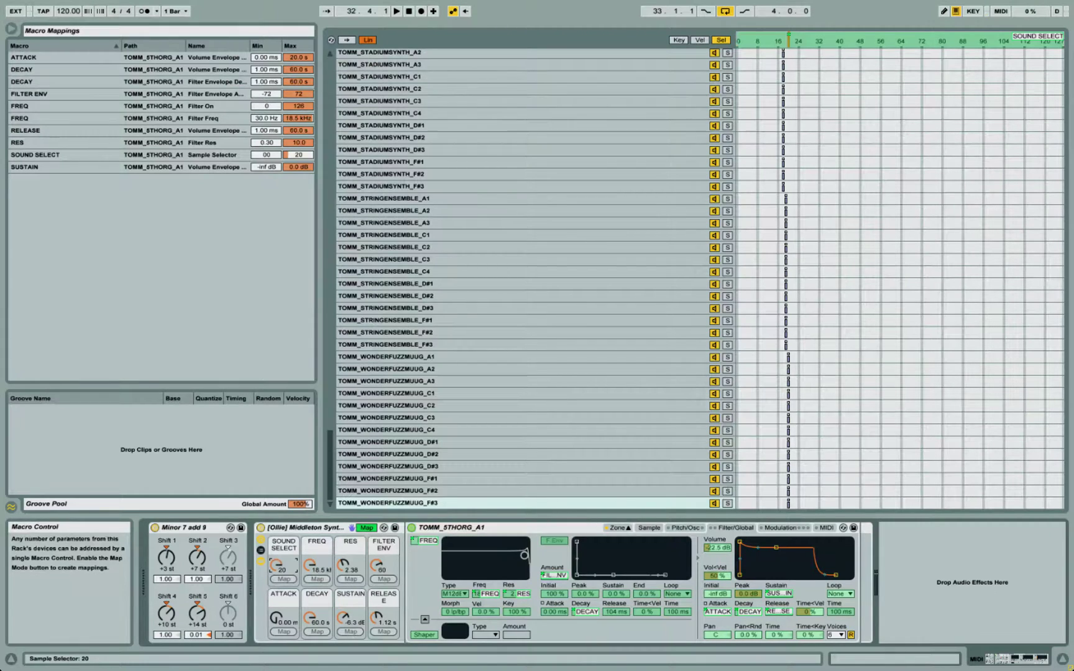
left_click(361, 527)
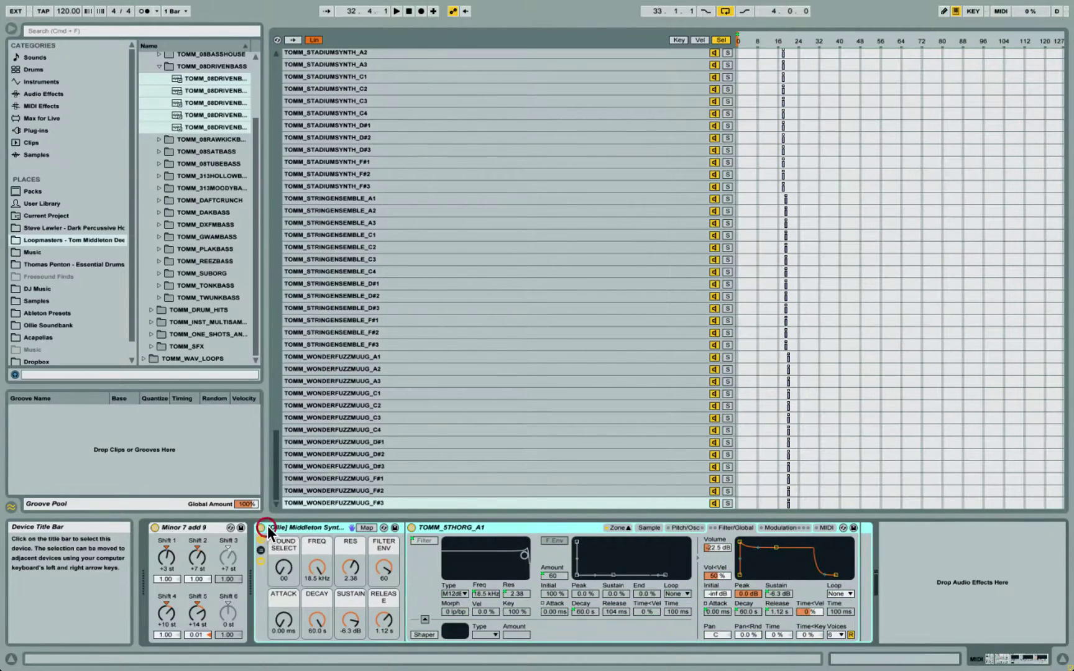
left_click(302, 505)
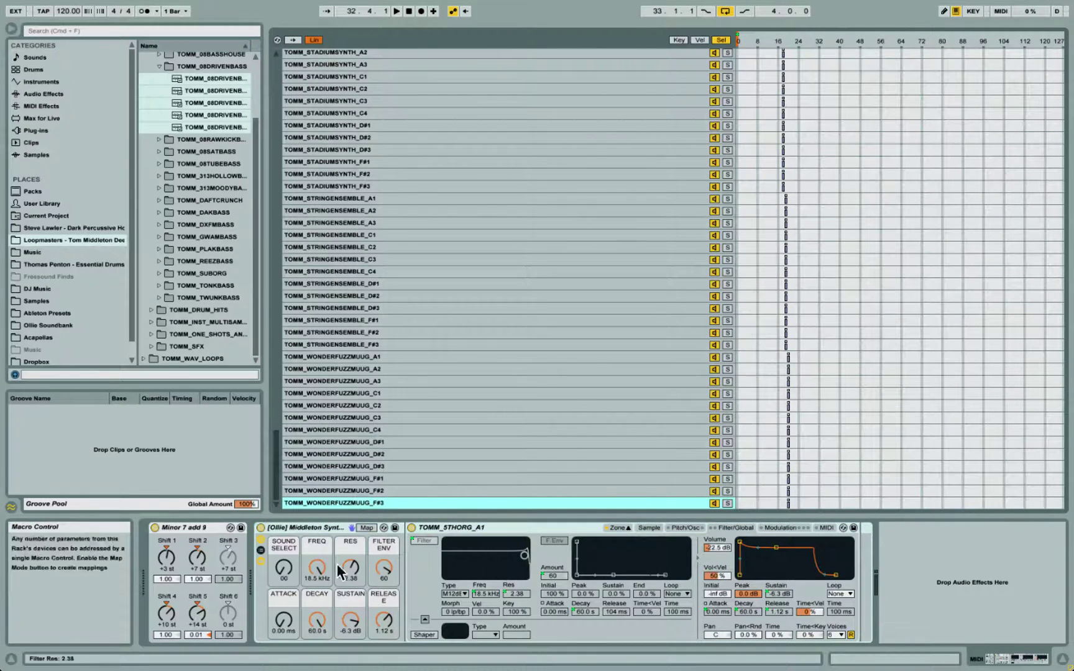
- Close the zone editor, arm the MIDI track and select the Middleton Synths Multis rack
left_click(317, 543)
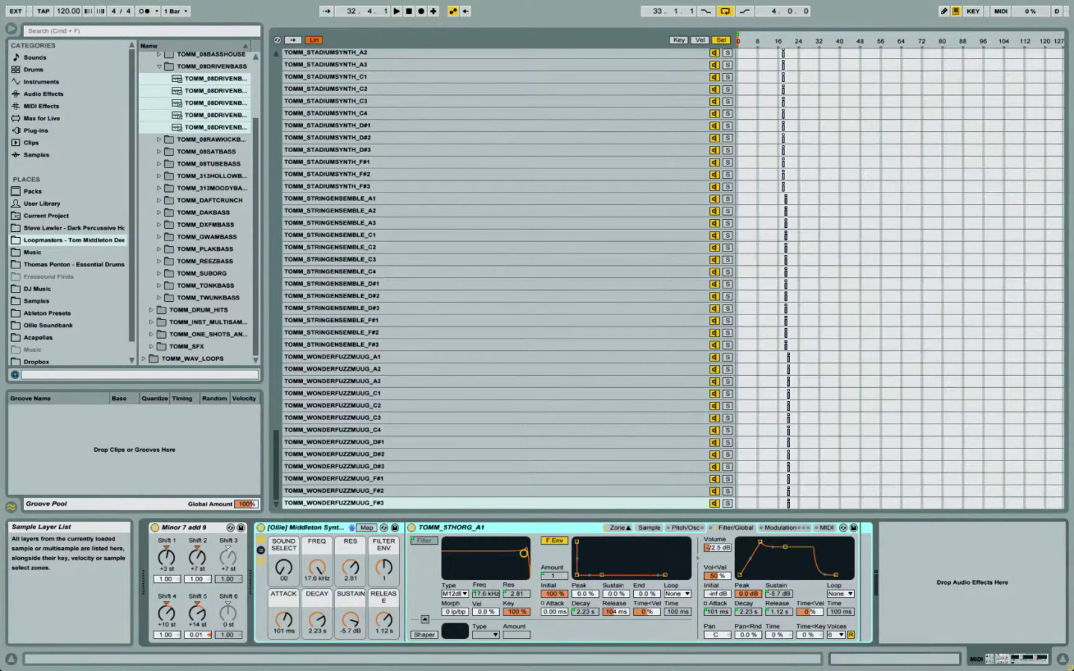
left_click(617, 528)
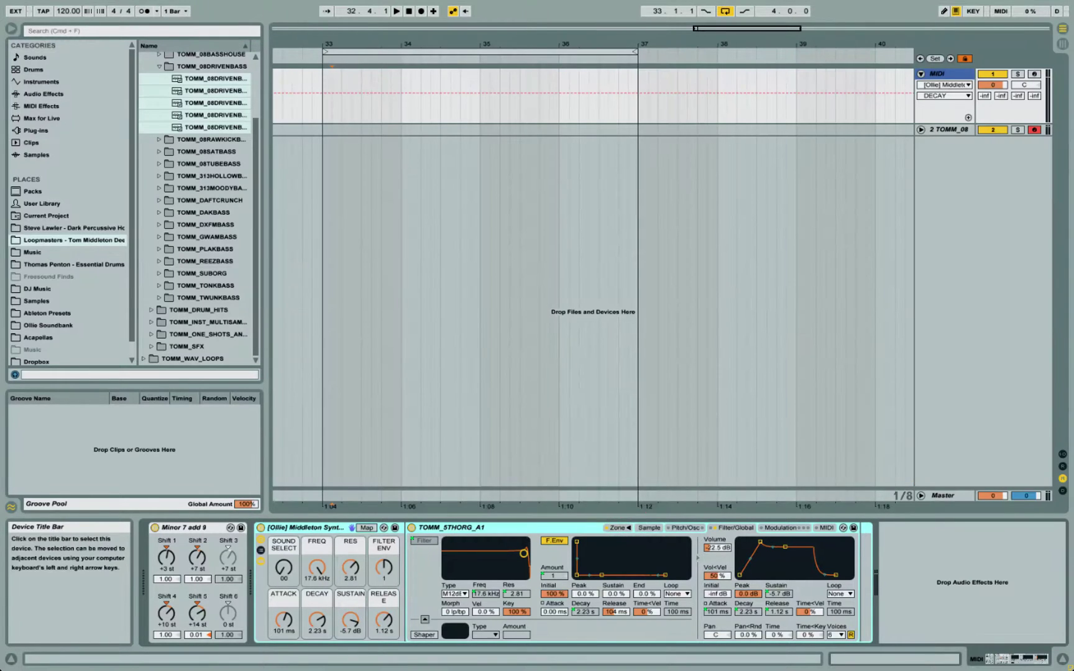
left_click(1031, 74)
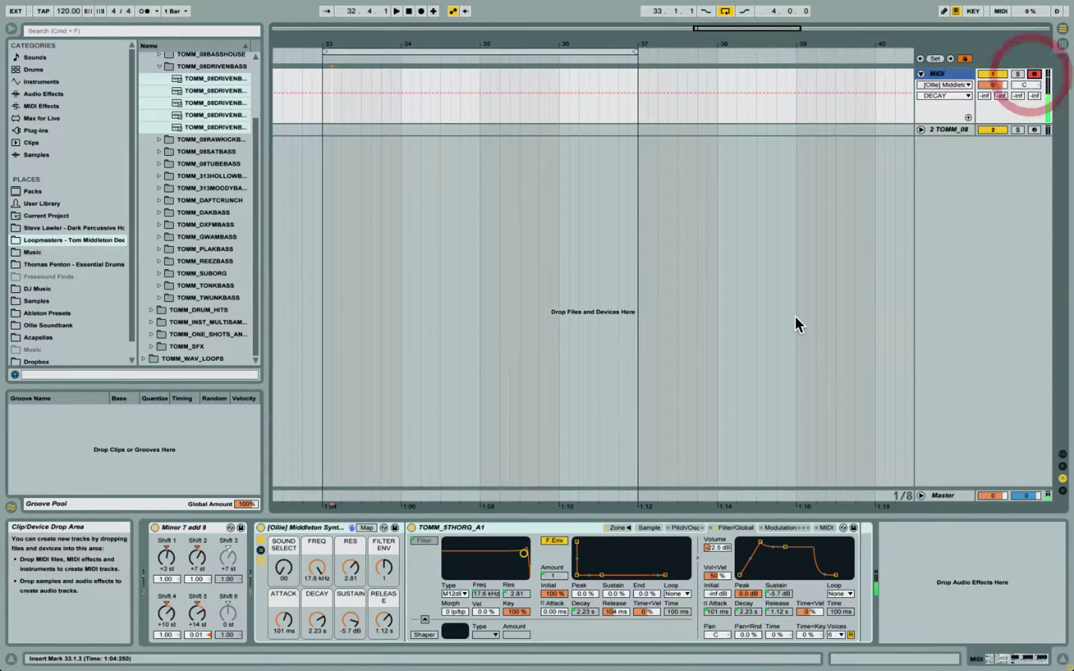
left_click(322, 527)
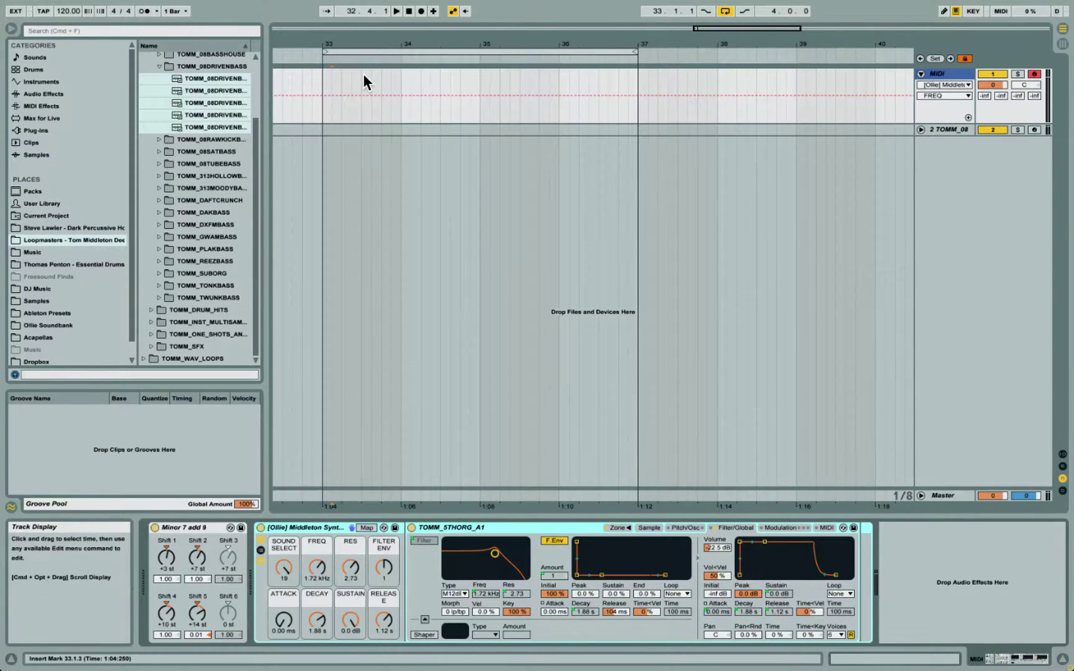
left_click(322, 527)
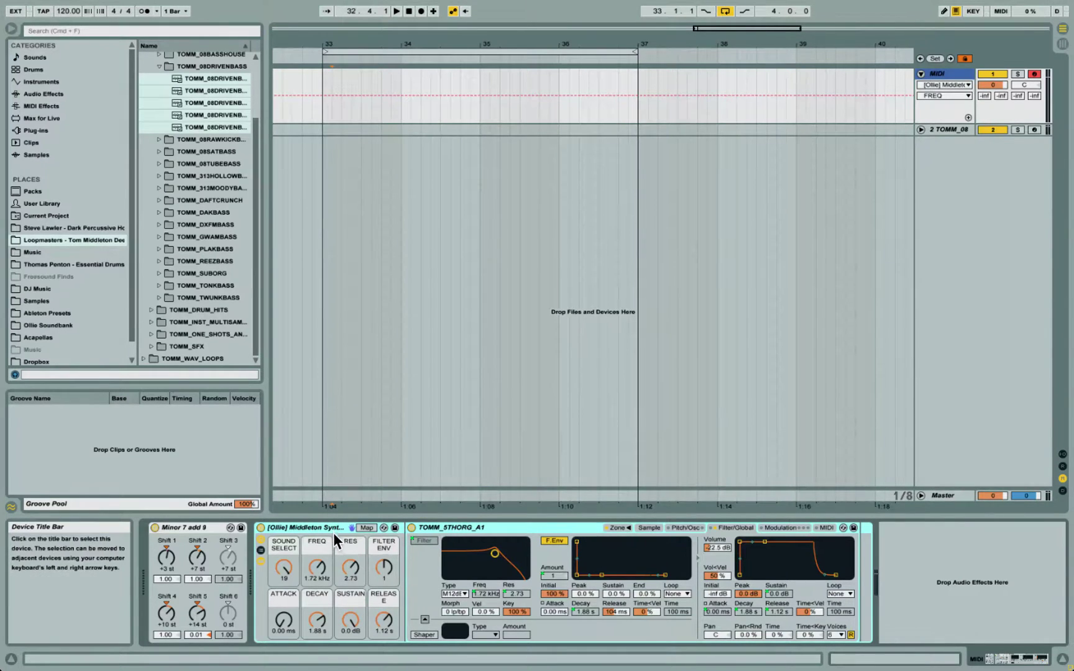
- Open the TOMM_5THORG_A1 zone editor, view the available voice counts without choosing one, and close the editor
left_click(616, 528)
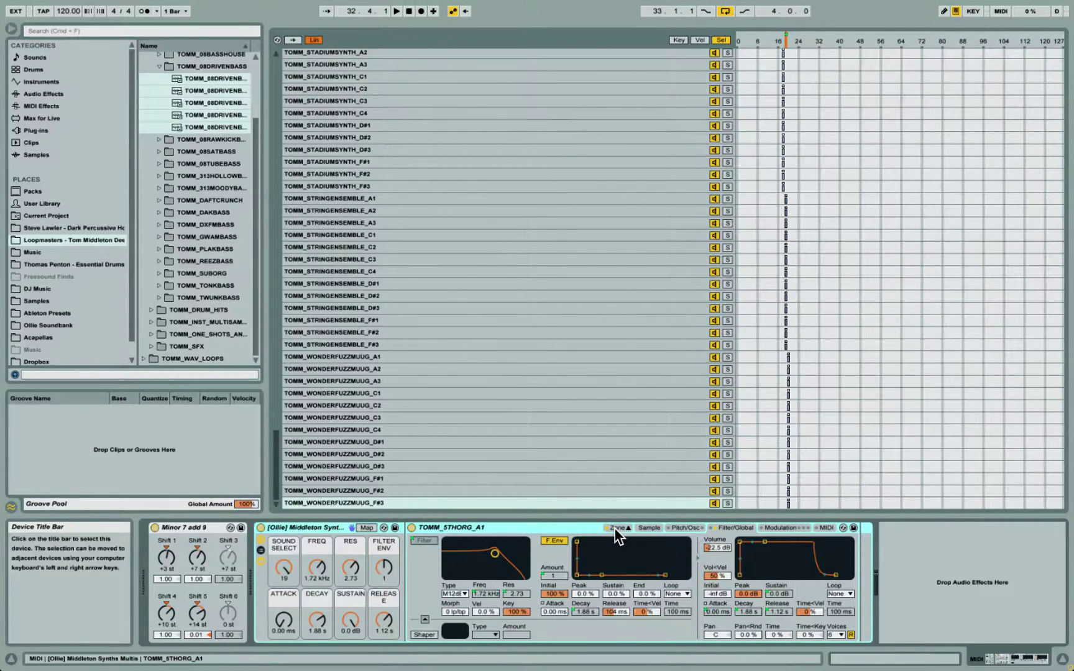
left_click(835, 632)
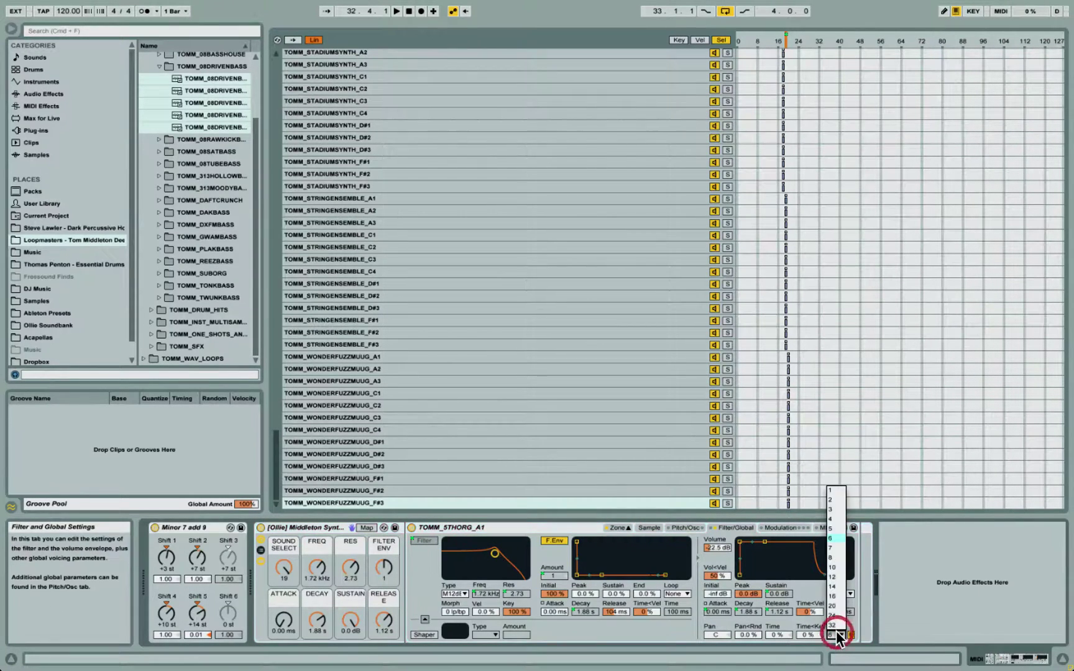
left_click(910, 588)
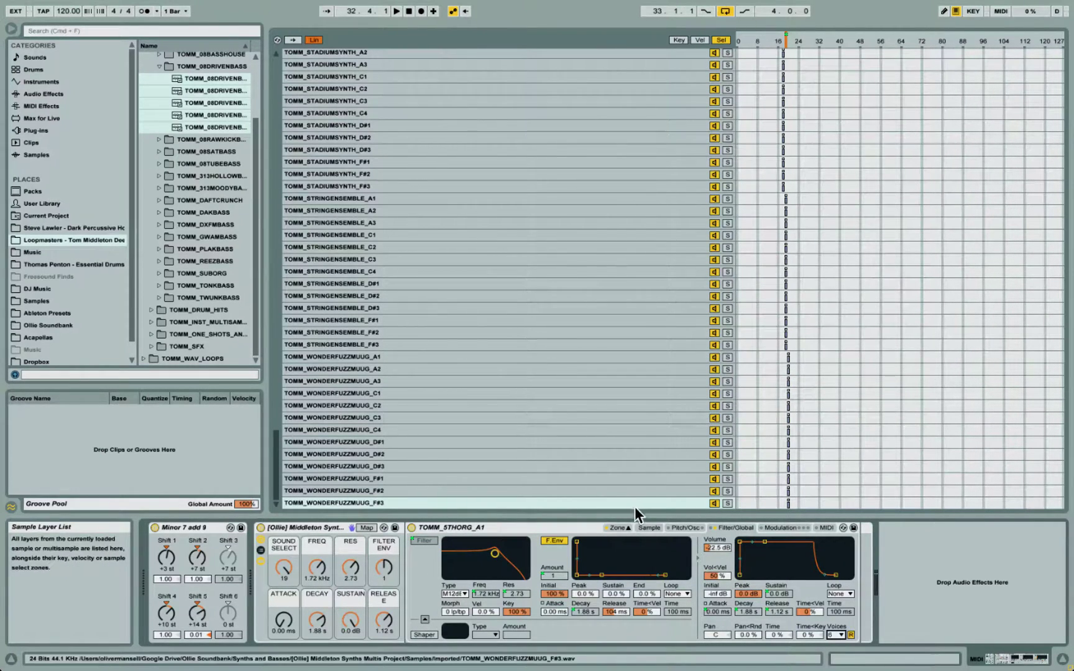
left_click(618, 528)
- Insert a new MIDI track and load an empty Sampler onto it from a browser search for "sampler"
left_click(523, 311)
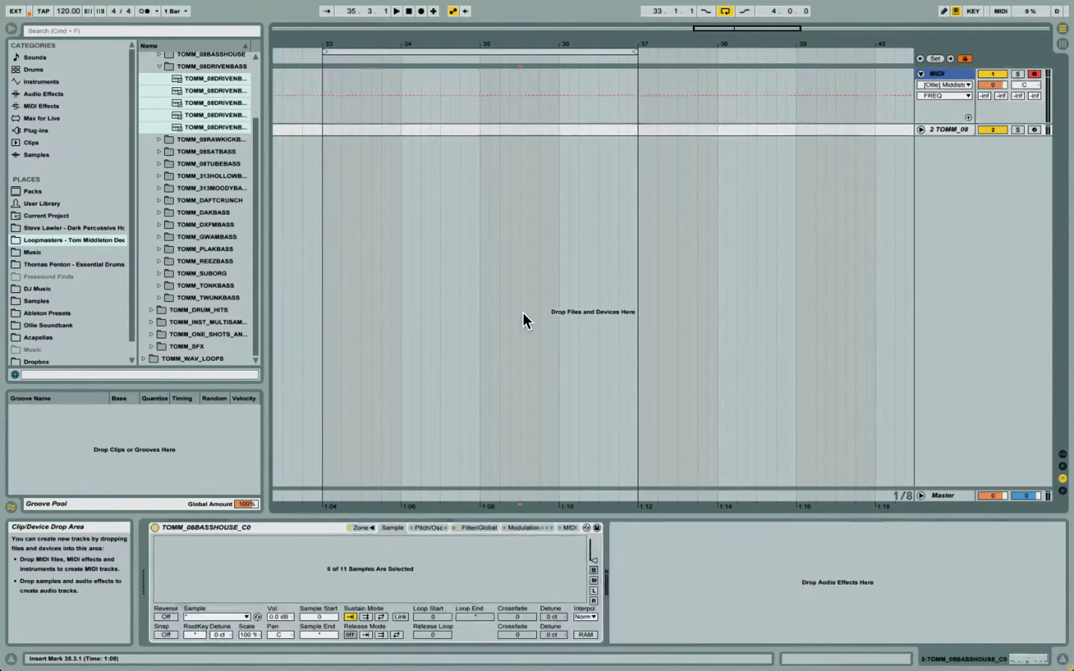
left_click(548, 212)
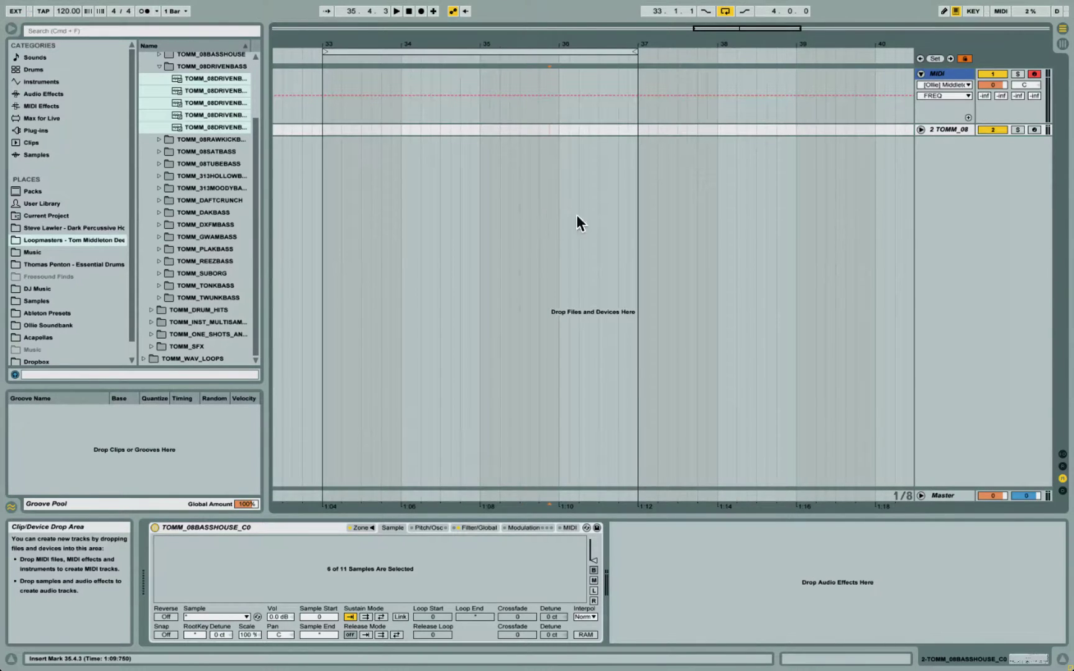
key("super+shift+t")
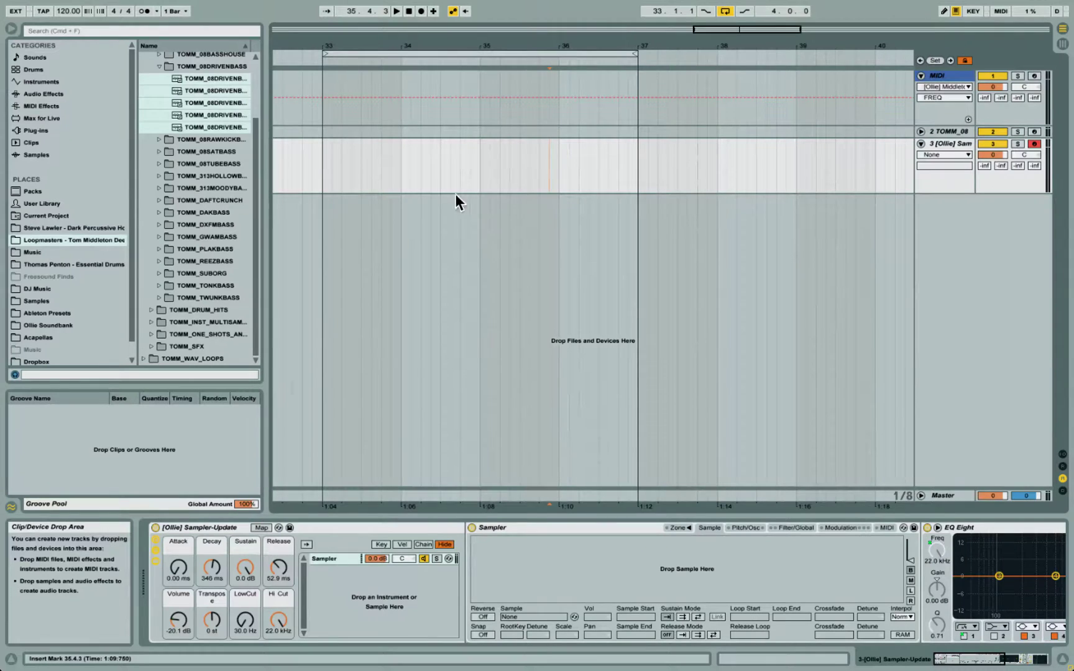
left_click(451, 175)
key("super+f")
type("sampler")
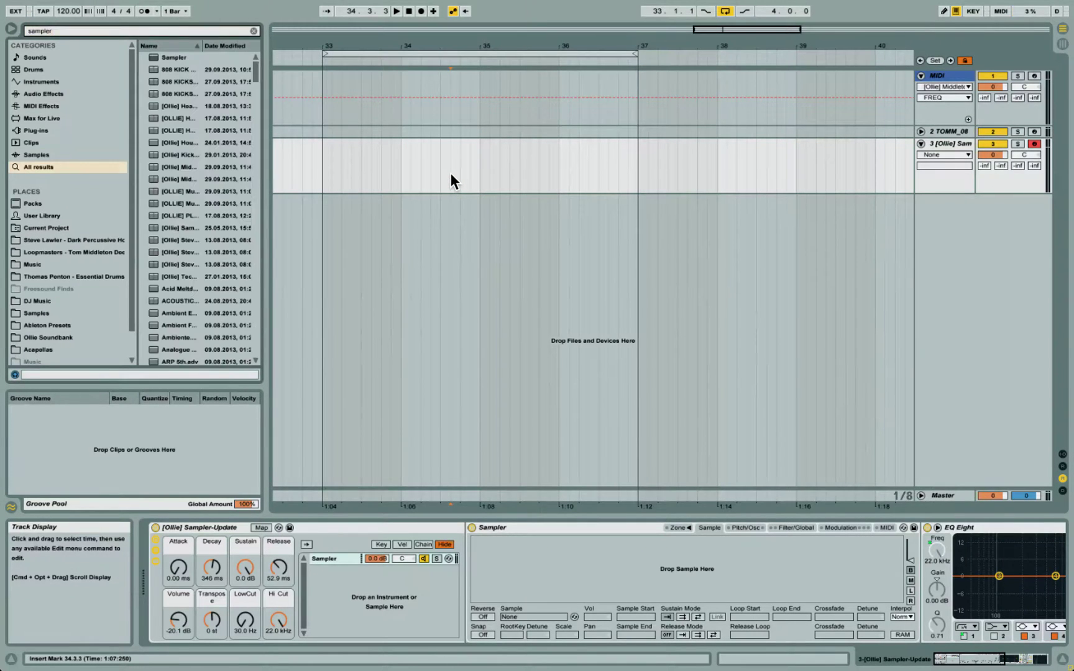
left_click_drag(162, 58, 400, 186)
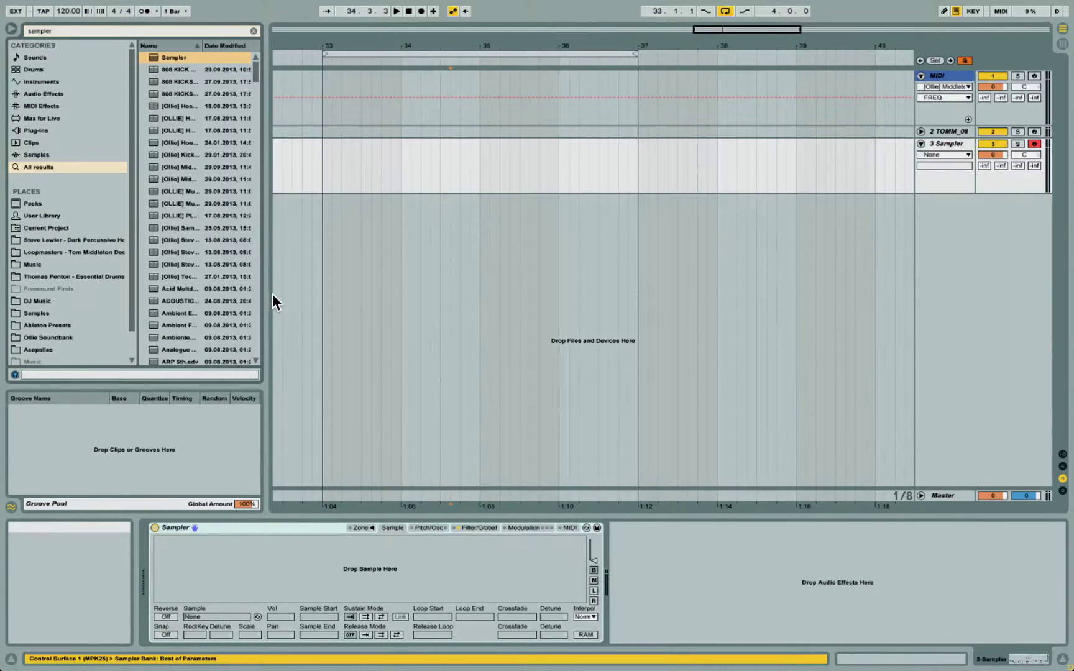
- Widen the browser, clear the search and expand Wav Samples and SL_BASS_HITS in the Steve Lawler sample pack
left_click_drag(266, 296, 378, 297)
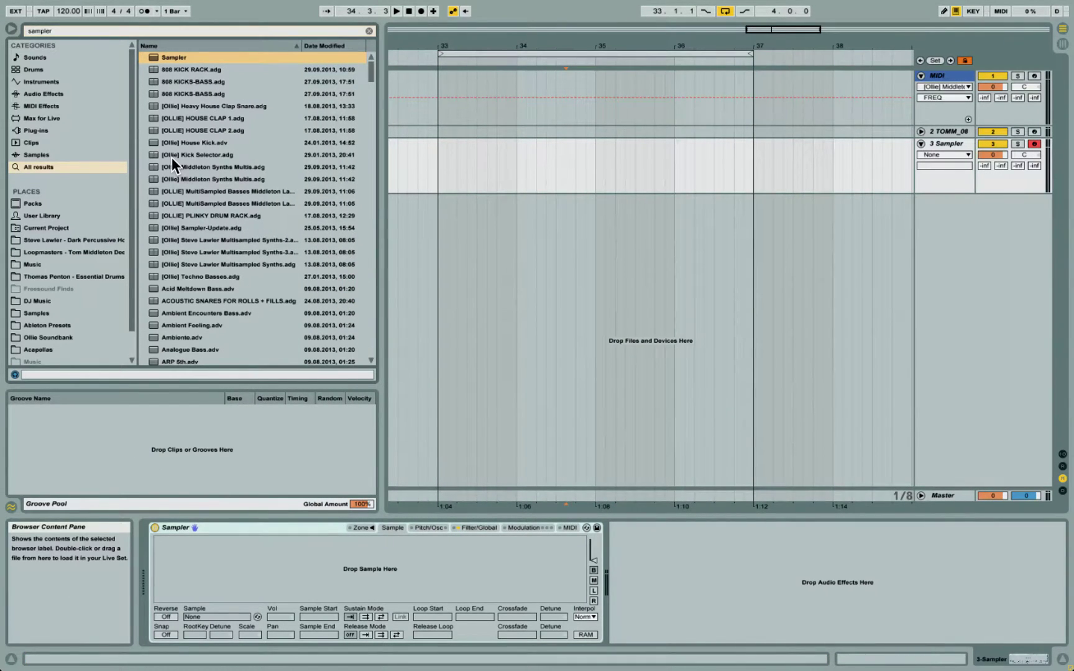
left_click(64, 240)
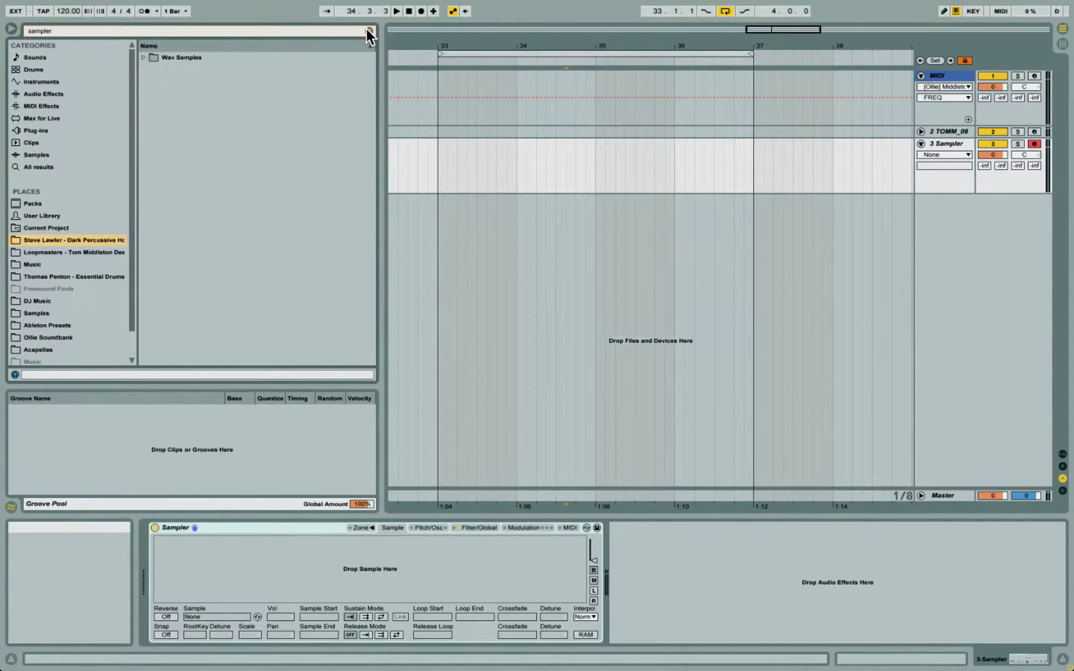
left_click(367, 29)
left_click(92, 227)
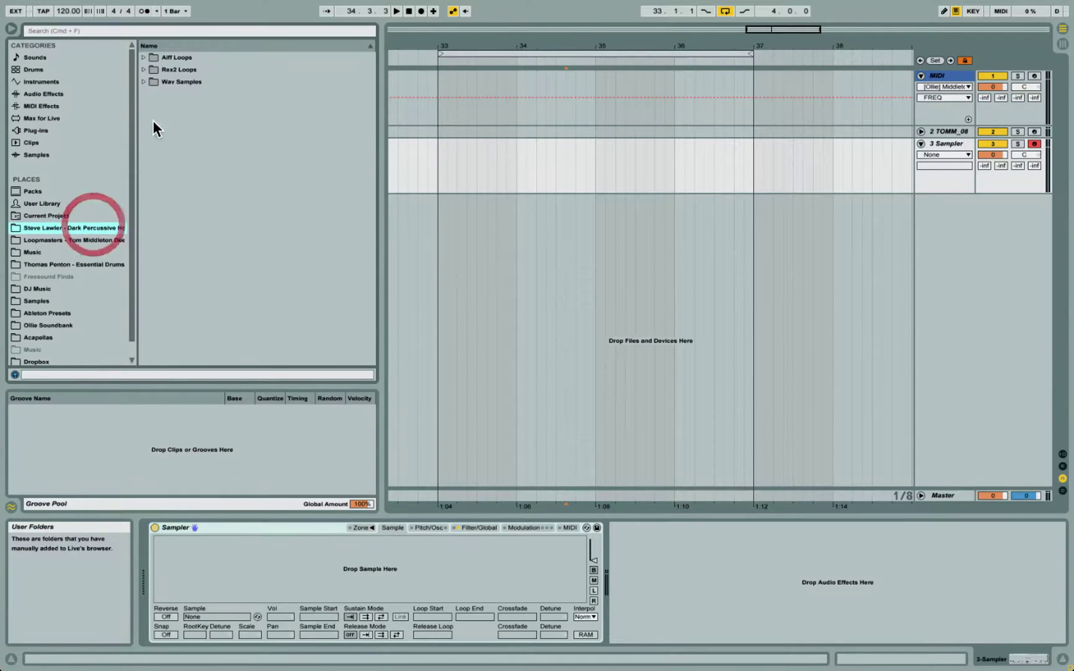
left_click(144, 82)
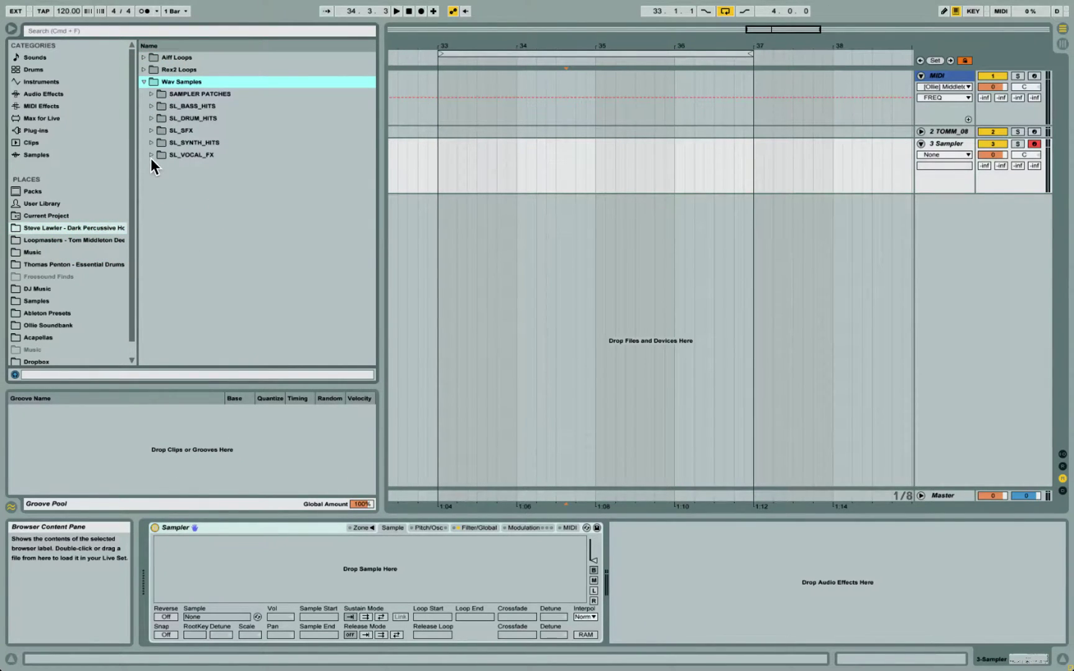
left_click(151, 106)
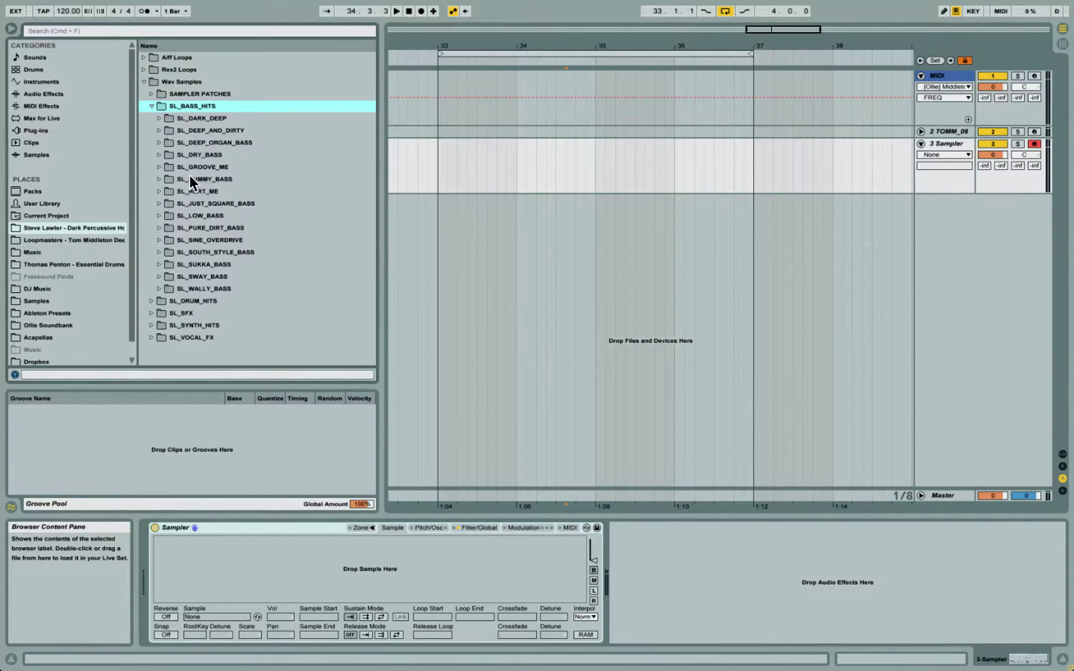
- Reveal the SL_BASS_HITS folder in Finder and move the Wav Samples window clear of the browser
right_click(184, 105)
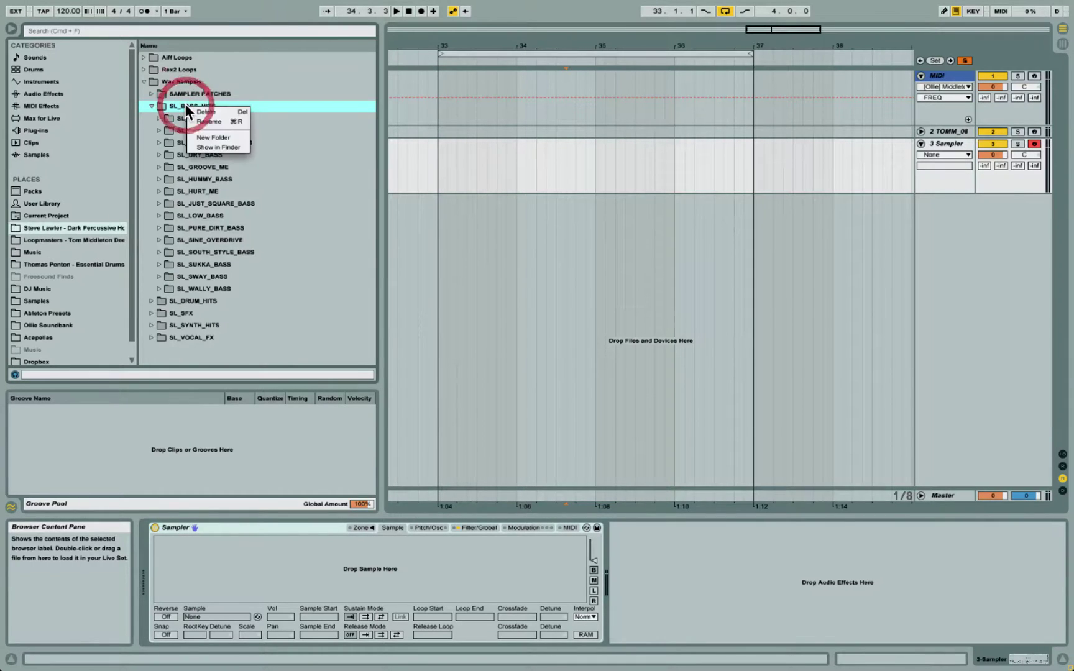
left_click(201, 147)
left_click_drag(371, 186, 601, 177)
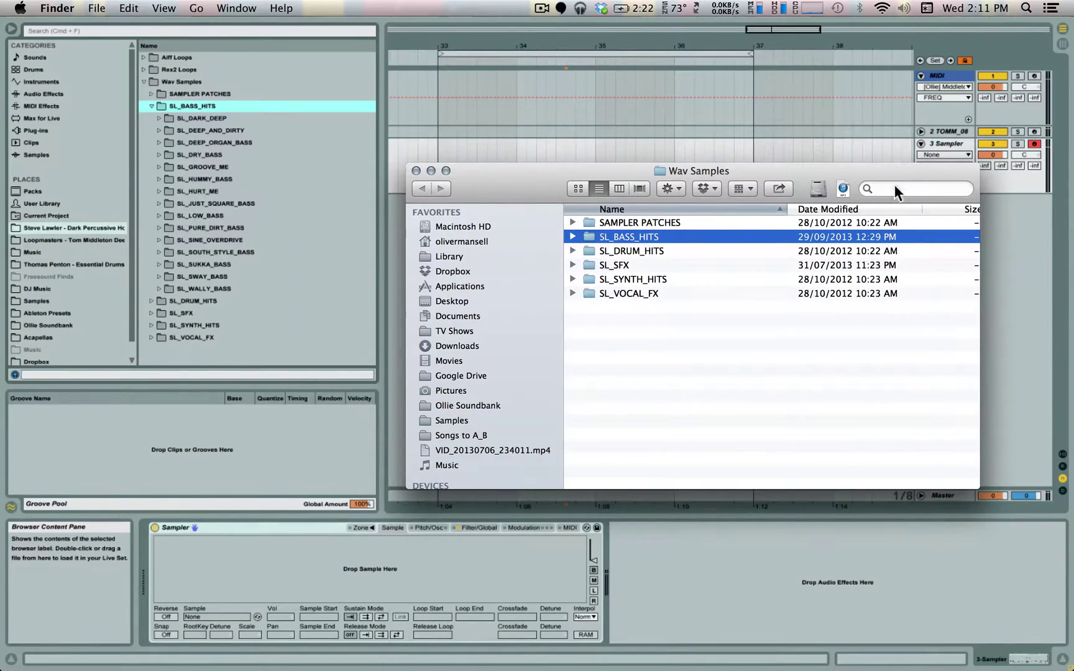
- Return to Ableton Live and open the zone editor of the empty Sampler on track 3
left_click(364, 525)
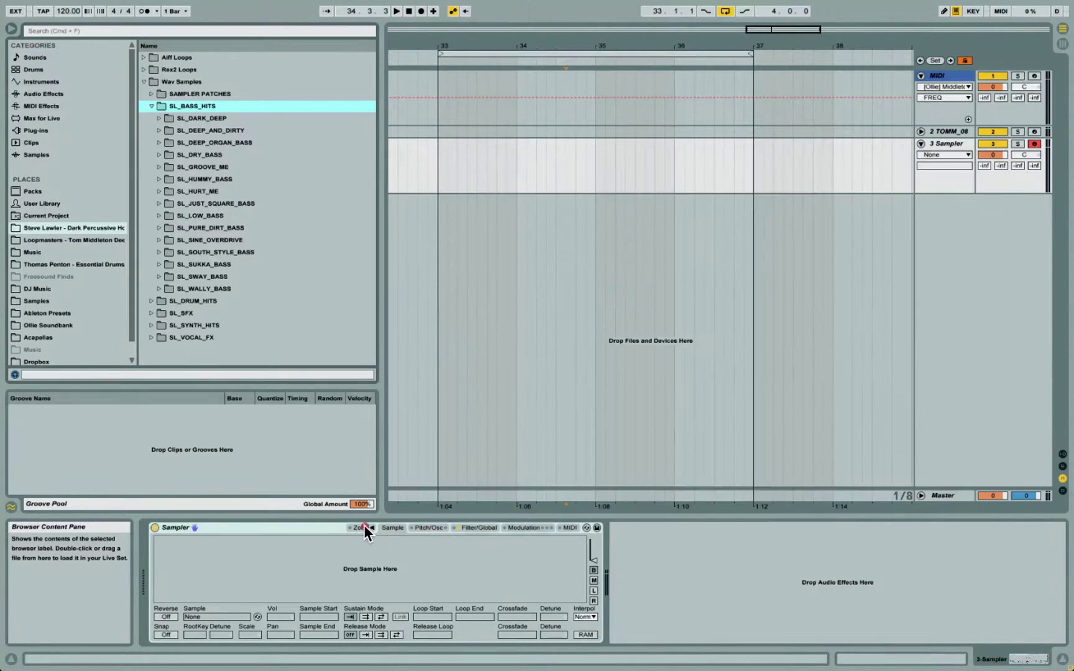
left_click(363, 527)
left_click(364, 527)
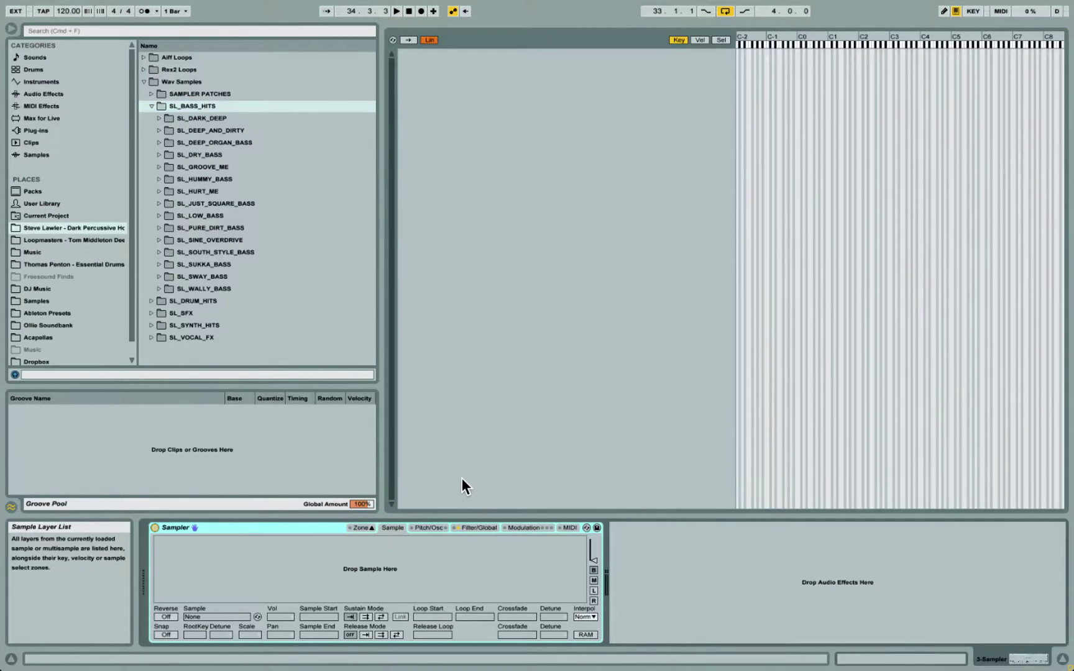
- Bring Finder's Wav Samples window back over Live and open SL_BASS_HITS, checking the samples inside SL_DARK_DEEP
key("ctrl+Up")
left_click(822, 285)
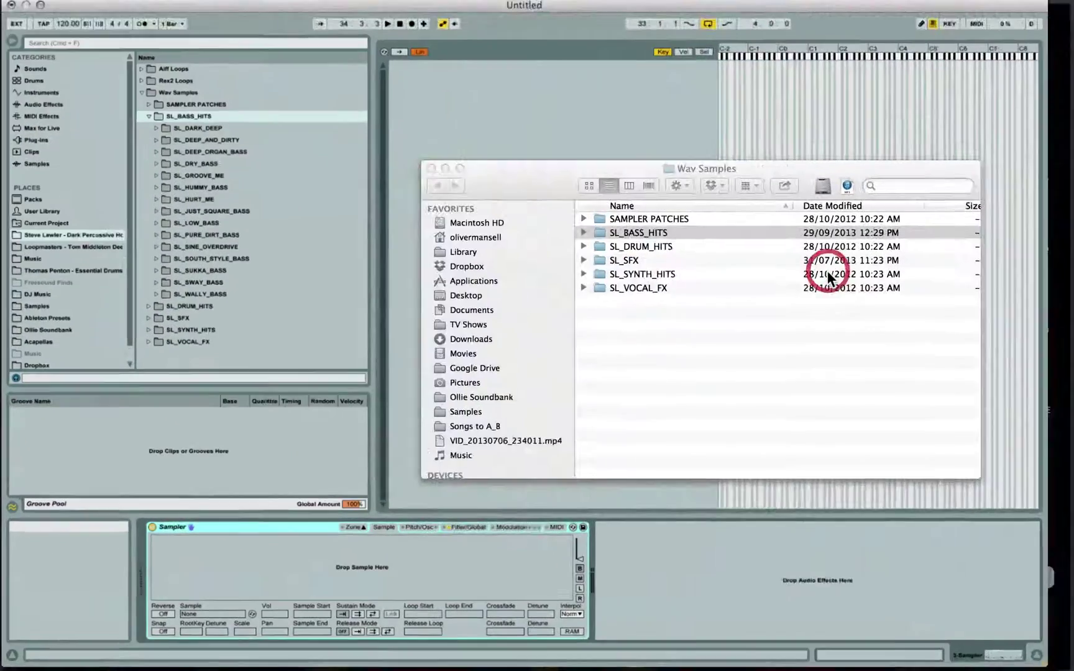
left_click_drag(707, 179, 511, 309)
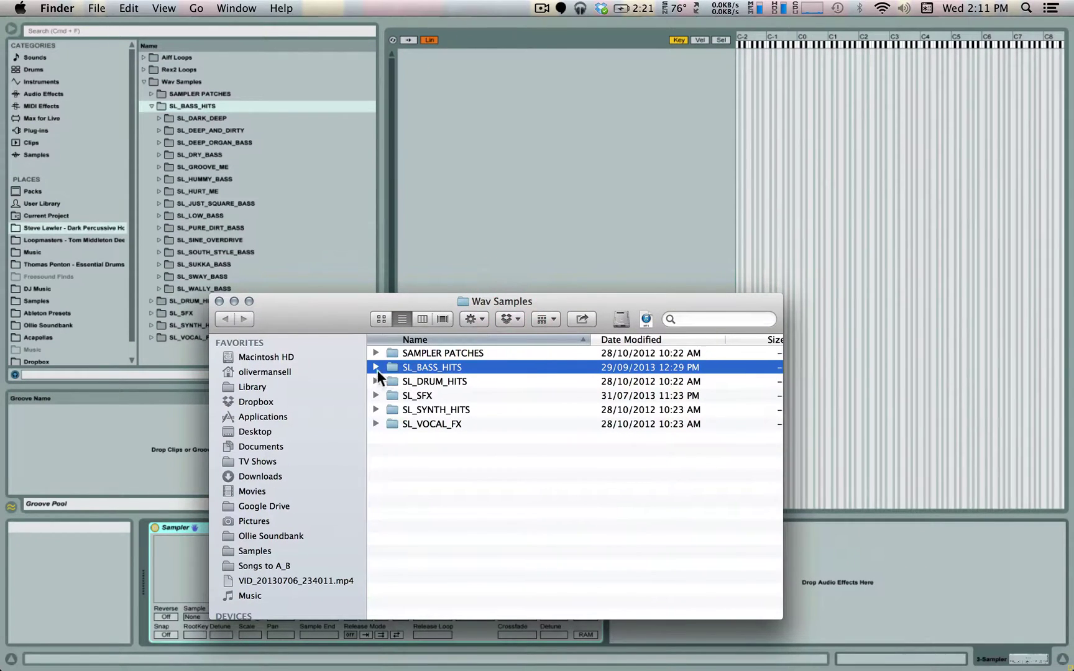
double_click(399, 366)
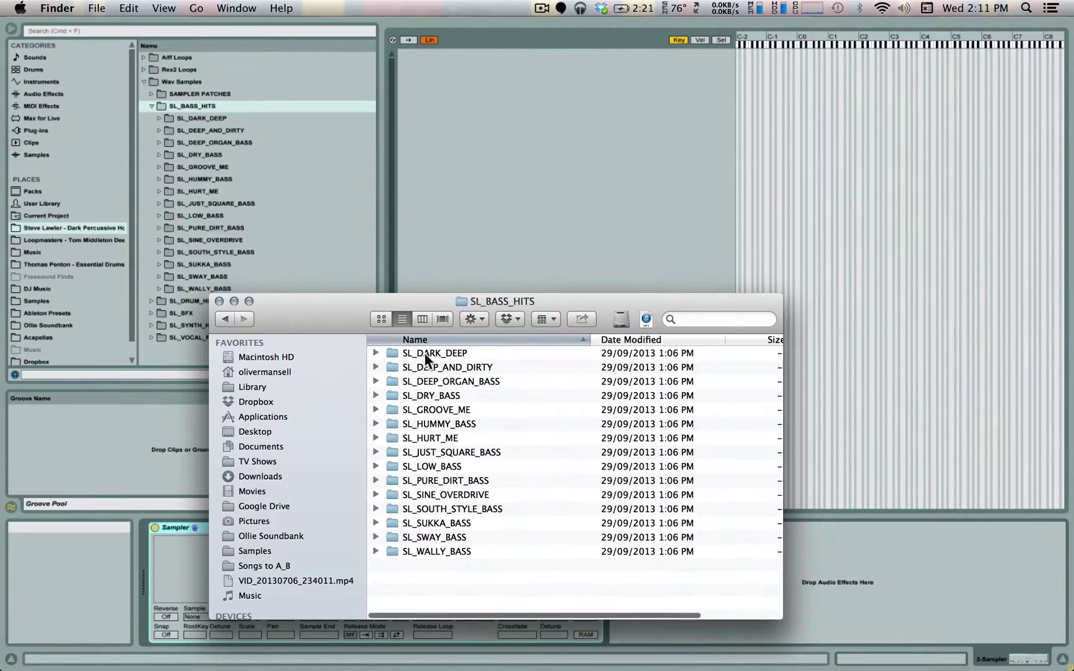
double_click(424, 353)
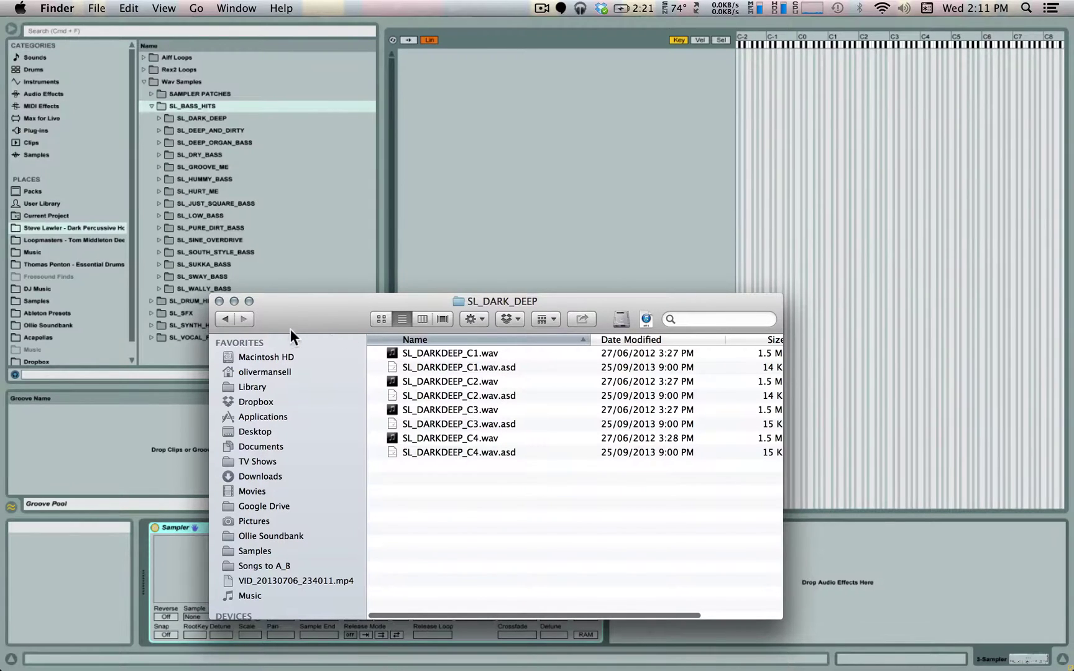
left_click(225, 319)
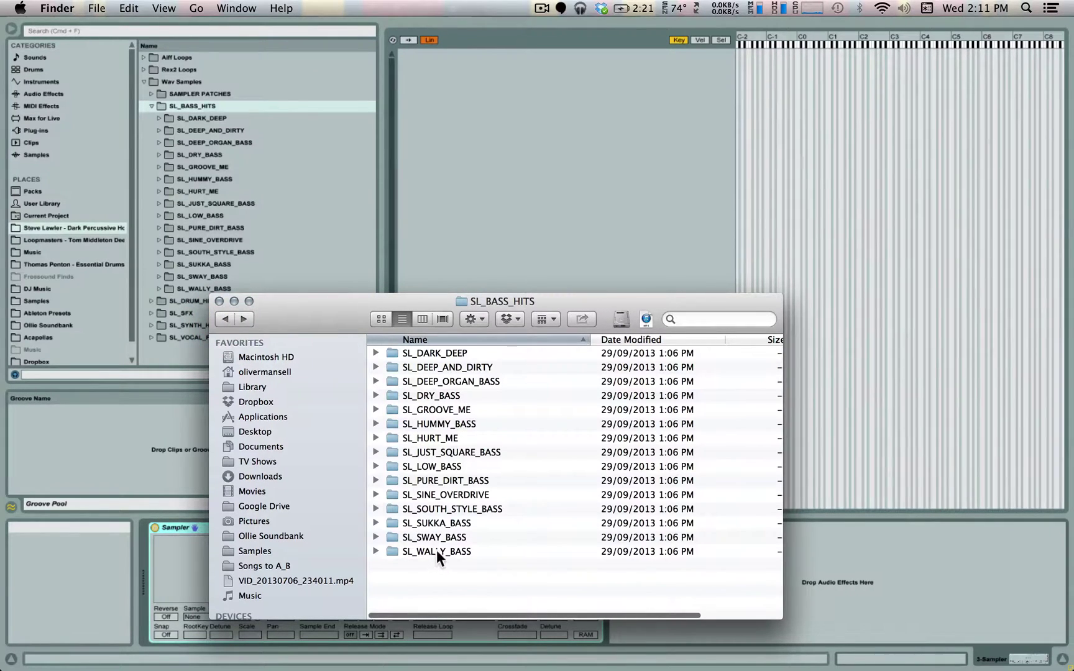
- Move the Finder window off the browser, search SL_BASS_HITS for "c1" and sort the matching files by name
left_click_drag(496, 304, 772, 243)
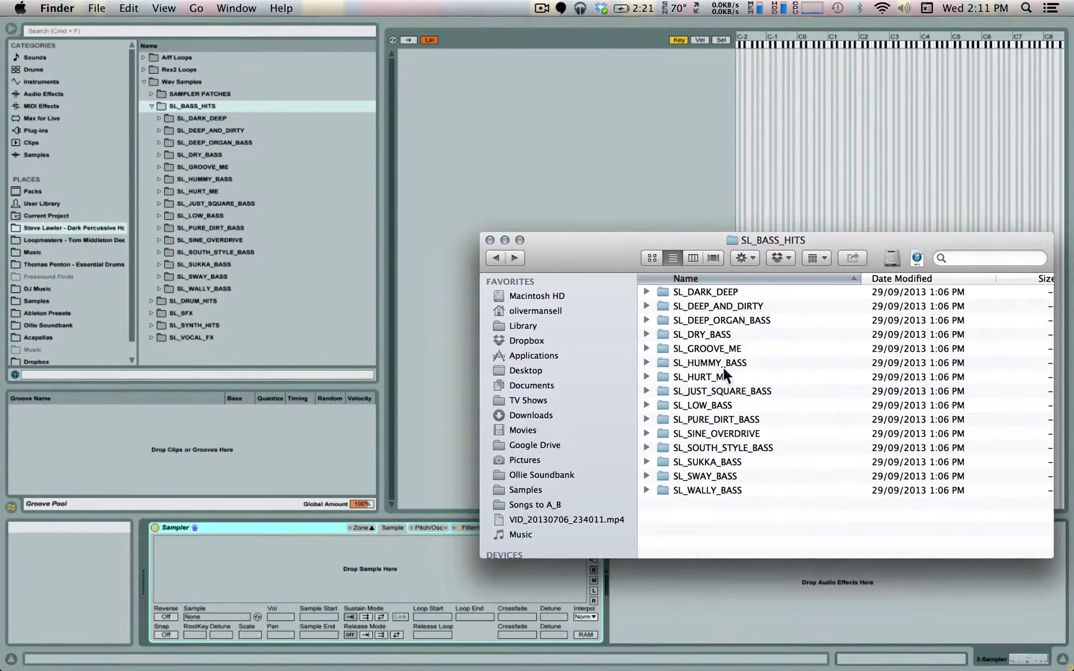
left_click(983, 255)
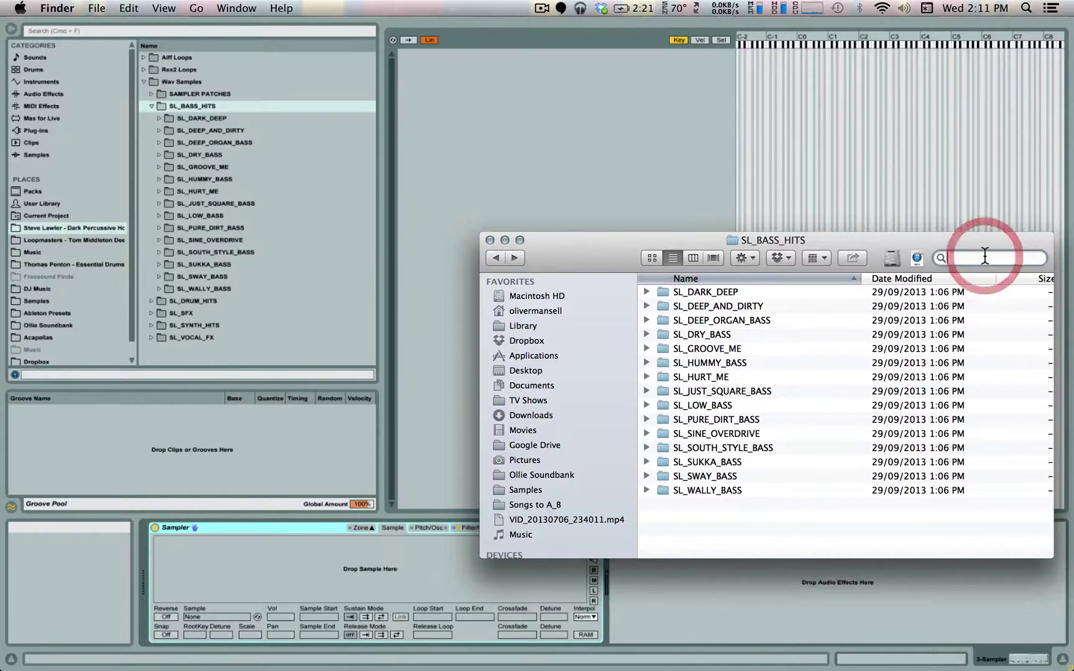
type("c1")
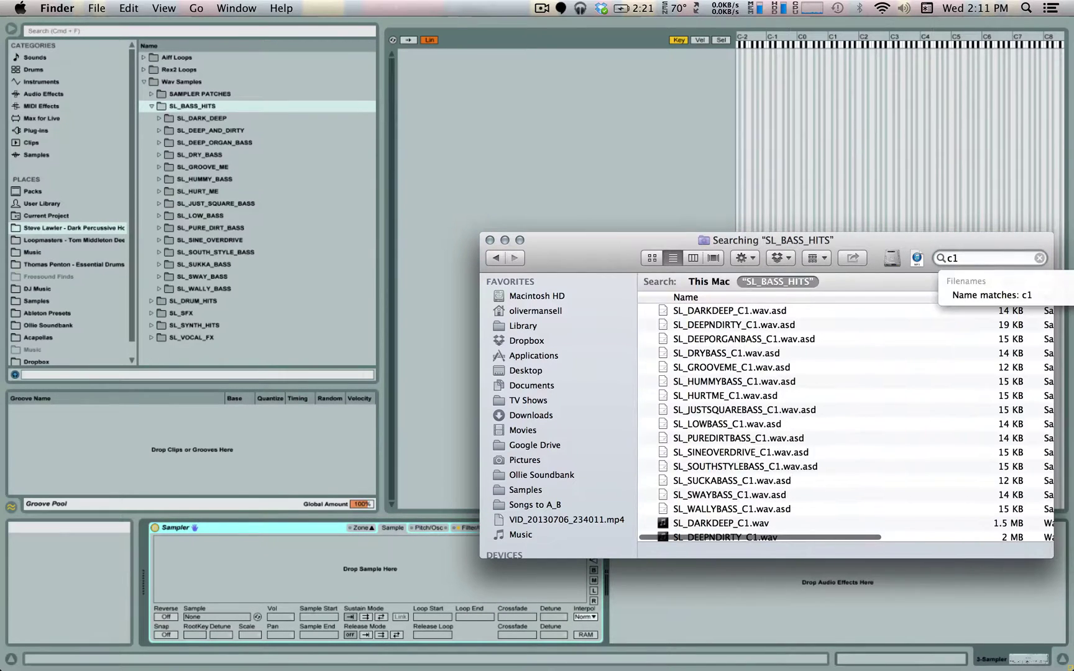
left_click(750, 297)
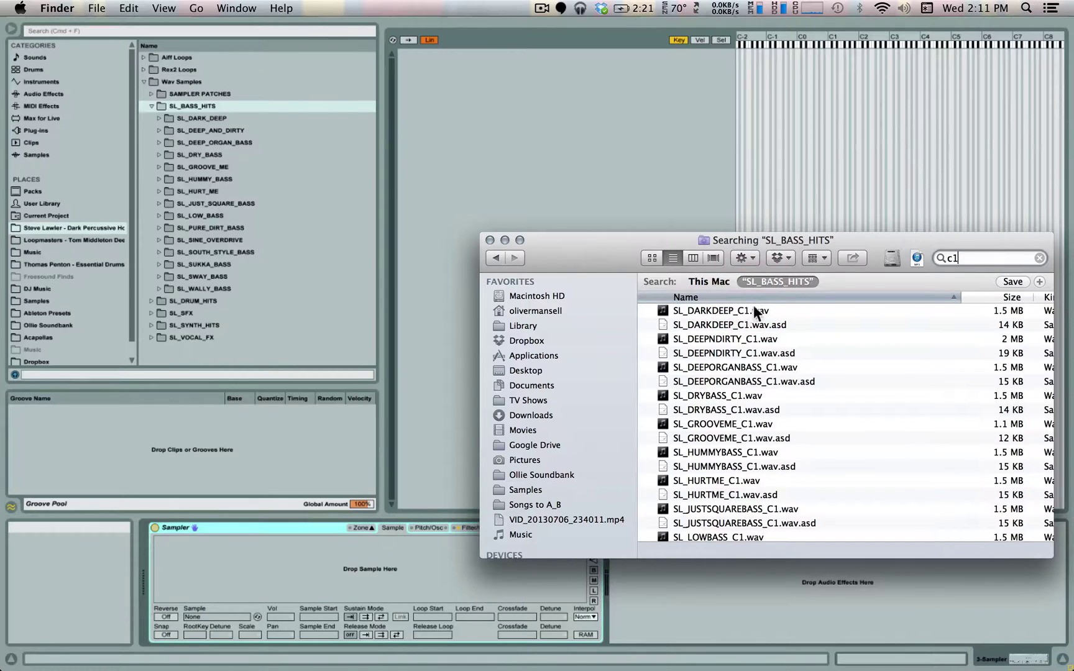
- Sort the results by kind, load all the C1 .wav files into the Sampler and set their root key to C1
left_click(1043, 296)
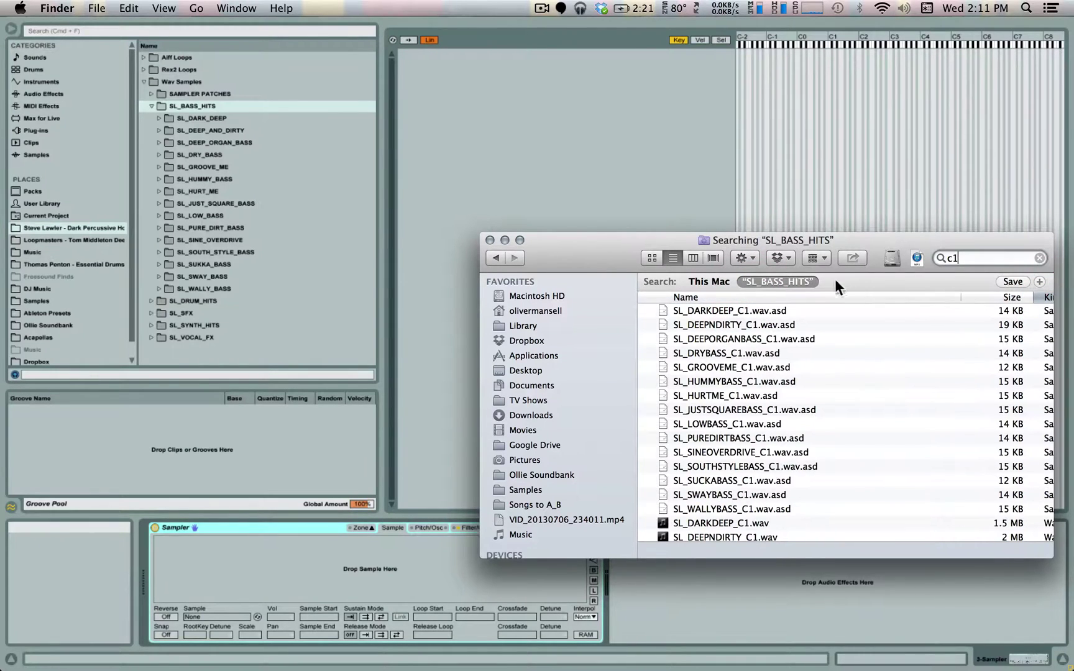
scroll(705, 343, "down", 5)
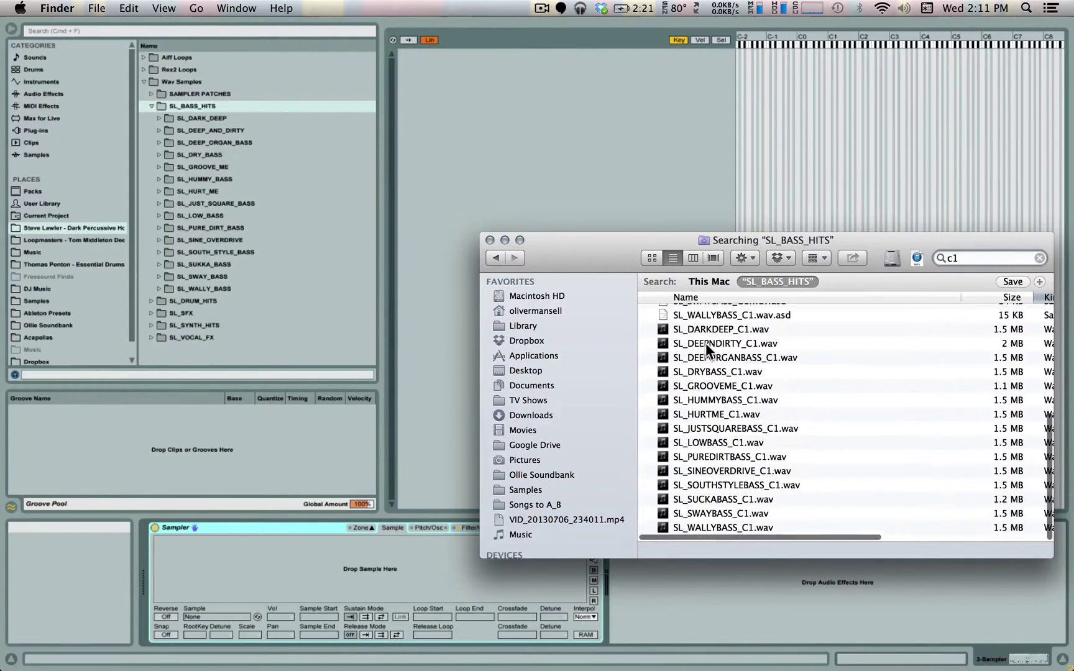
left_click(703, 335)
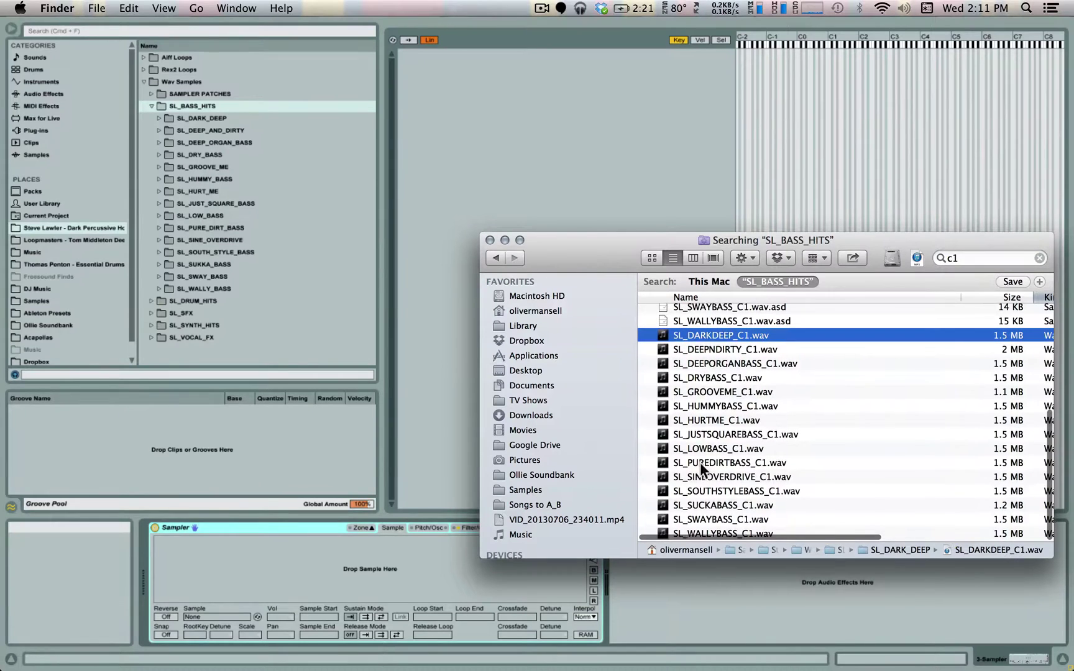
left_click(697, 519, "shift")
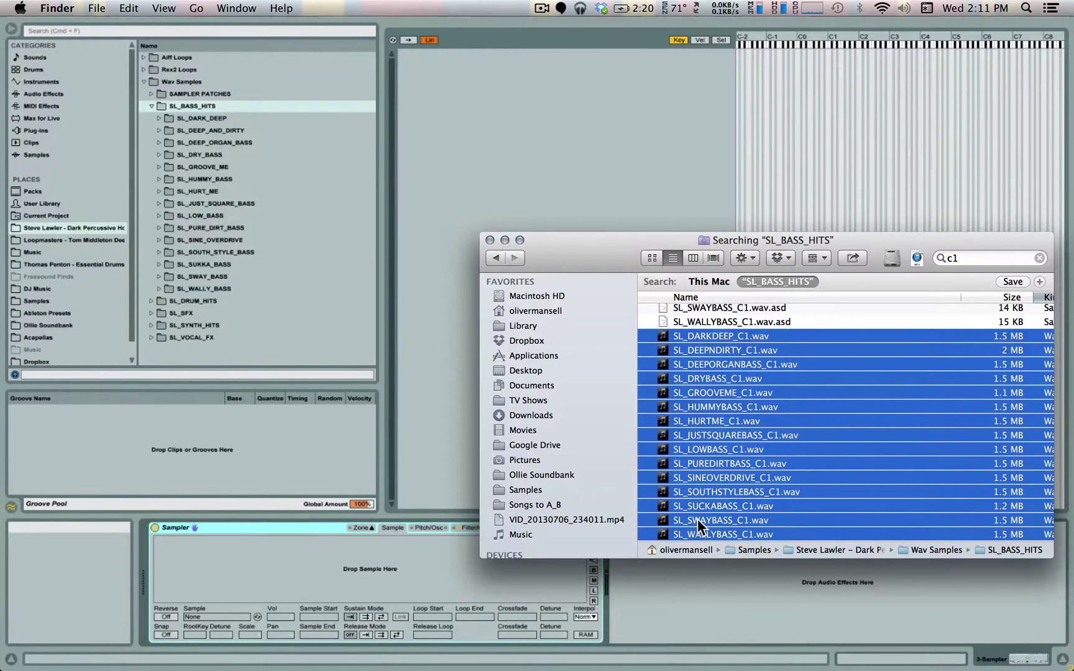
left_click_drag(747, 431, 595, 151)
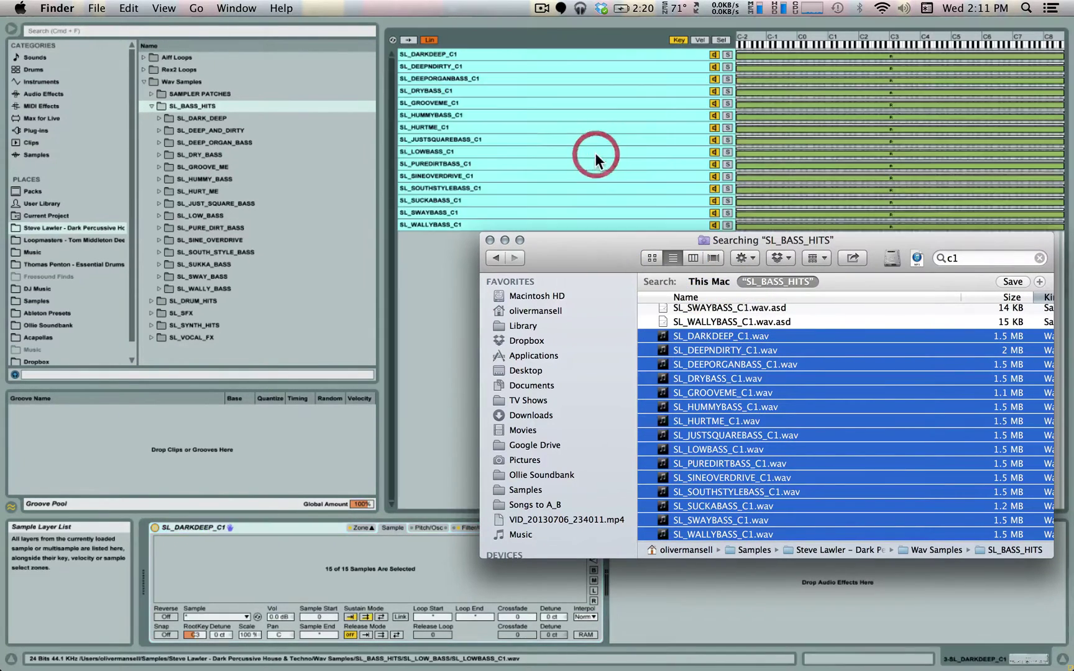
left_click(195, 637)
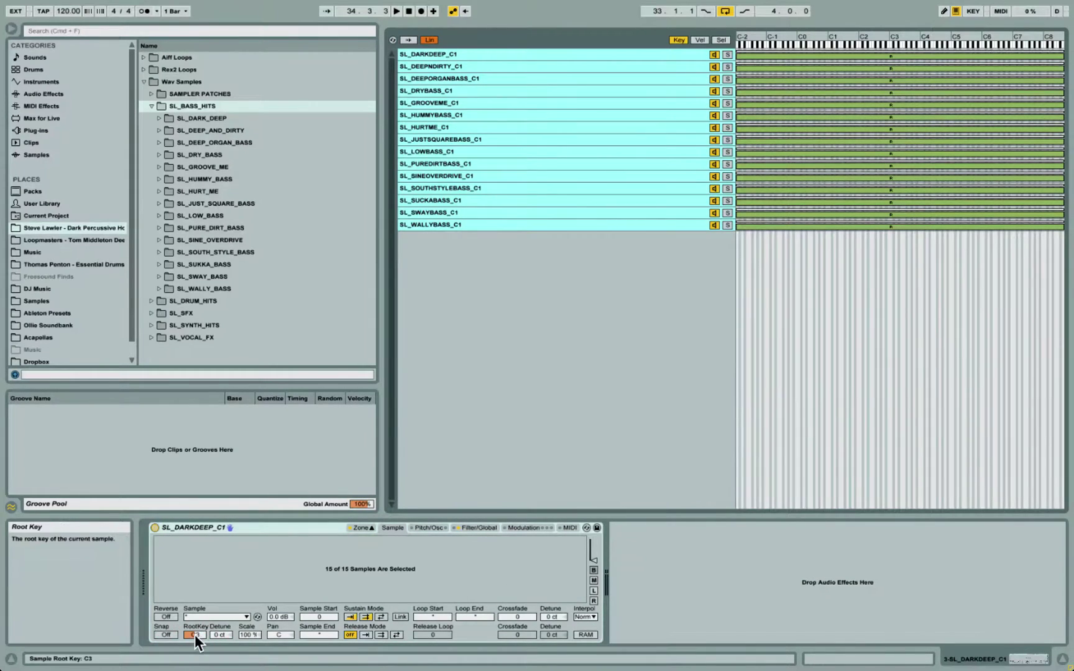
left_click_drag(194, 635, 195, 668)
- Return to the Finder window and change the SL_BASS_HITS search to "c2"
key("ctrl+Up")
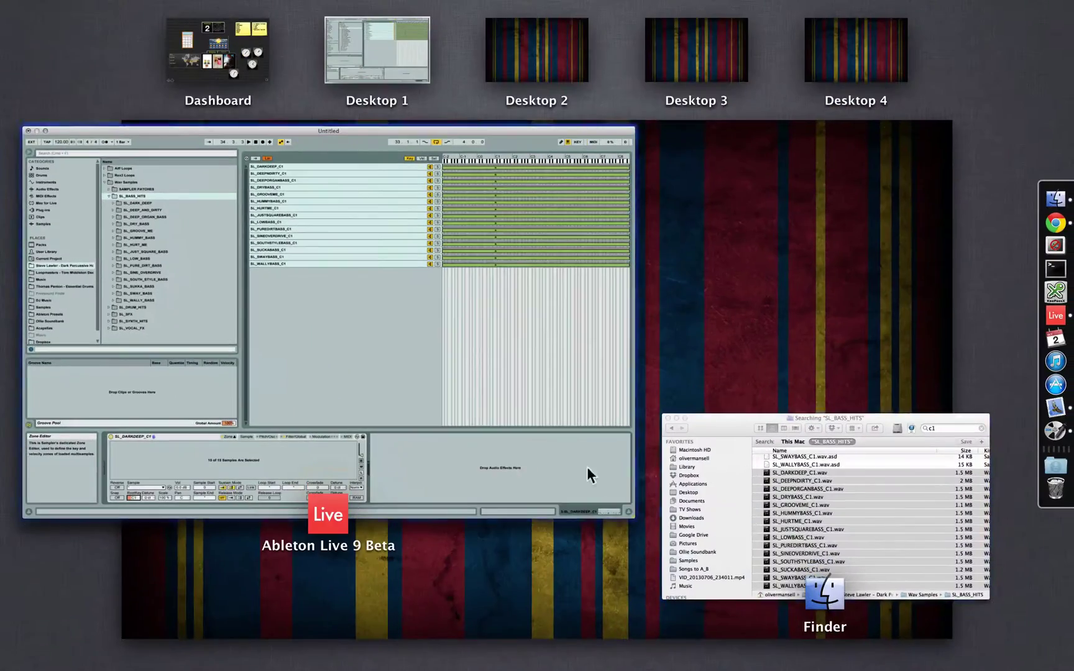
left_click(801, 511)
left_click(966, 258)
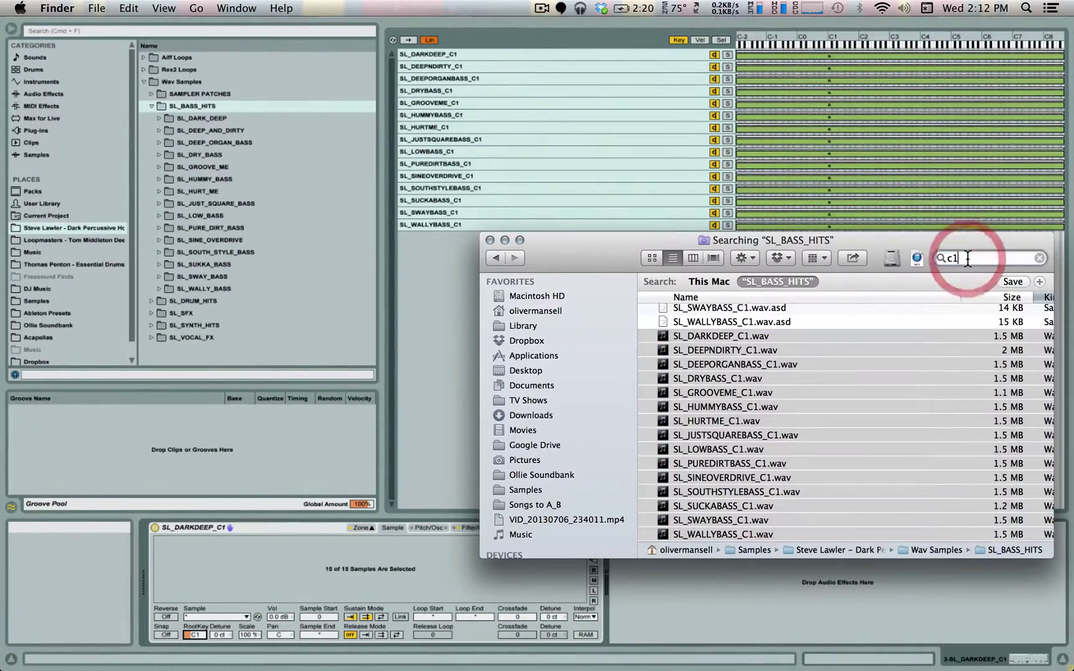
key("BackSpace")
type("2")
left_click(952, 258)
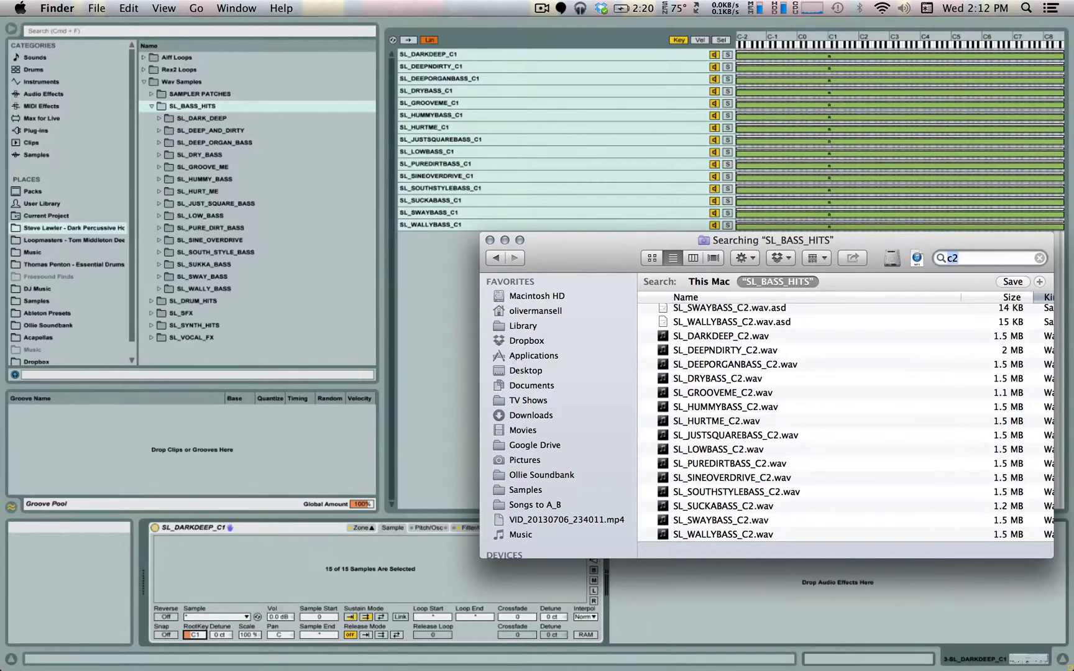
- Add all the C2 .wav files below the existing Sampler layers and set their root key to C2
left_click(761, 335)
left_click(746, 521, "shift")
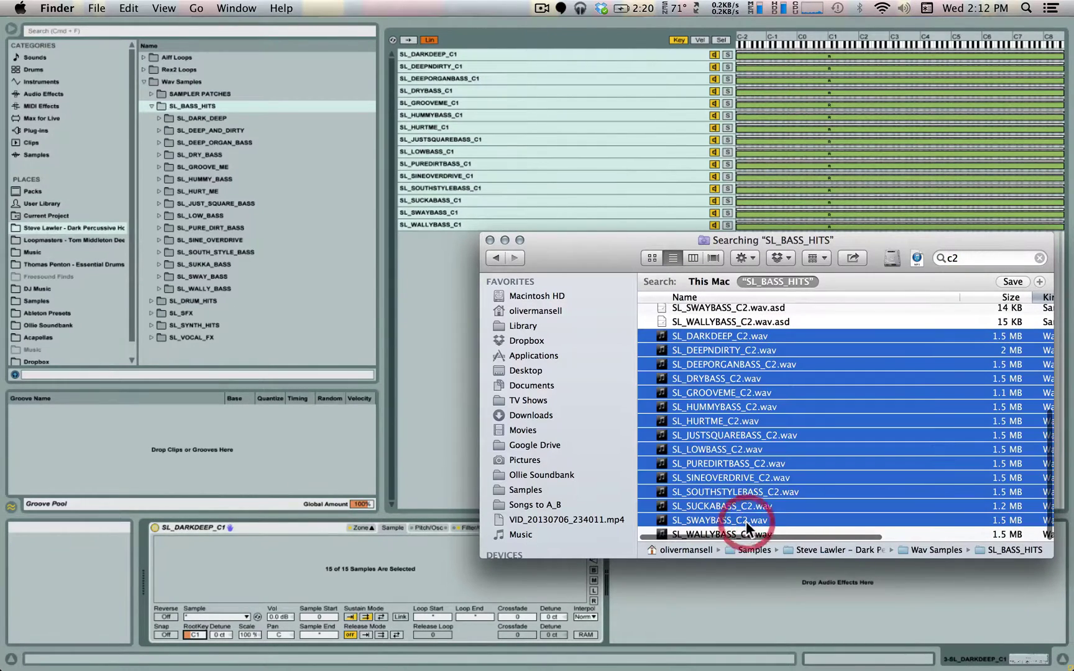
left_click_drag(783, 396, 449, 350)
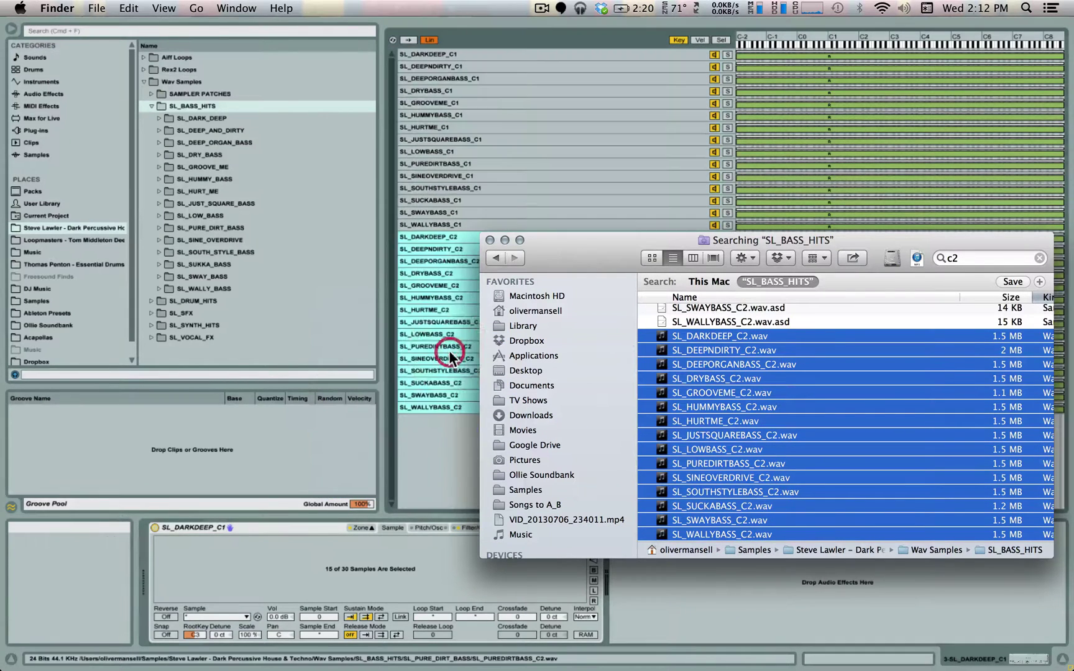
left_click(187, 634)
left_click_drag(193, 634, 192, 658)
- Return to Finder, search SL_BASS_HITS for "c3" and add all the C3 .wav files to the Sampler's layer list
key("ctrl+Up")
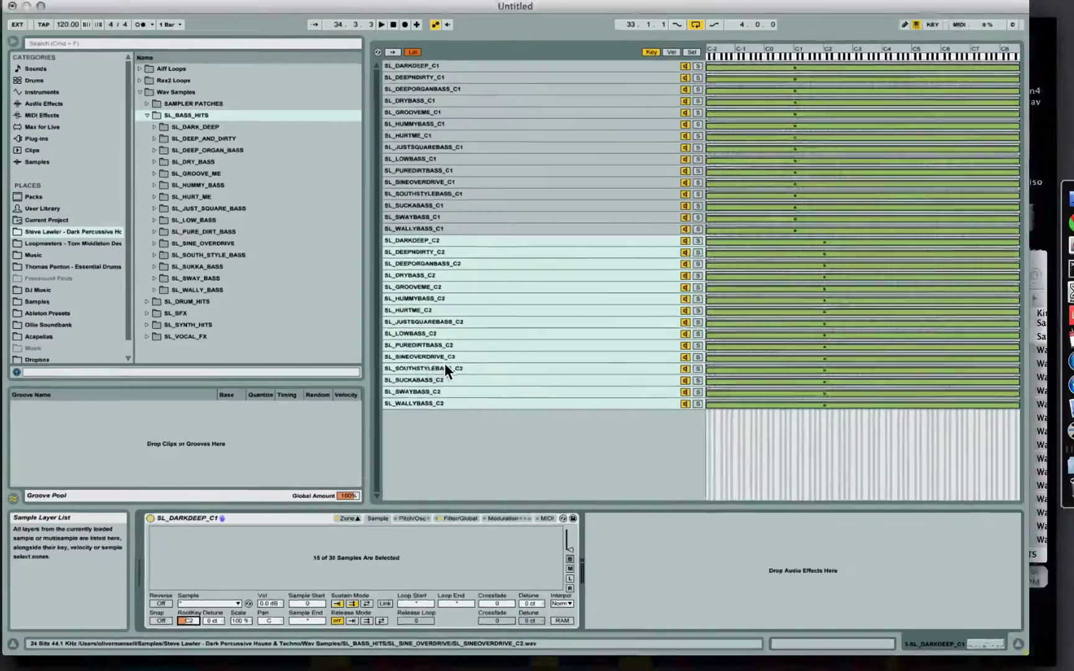
left_click(853, 504)
left_click(952, 252)
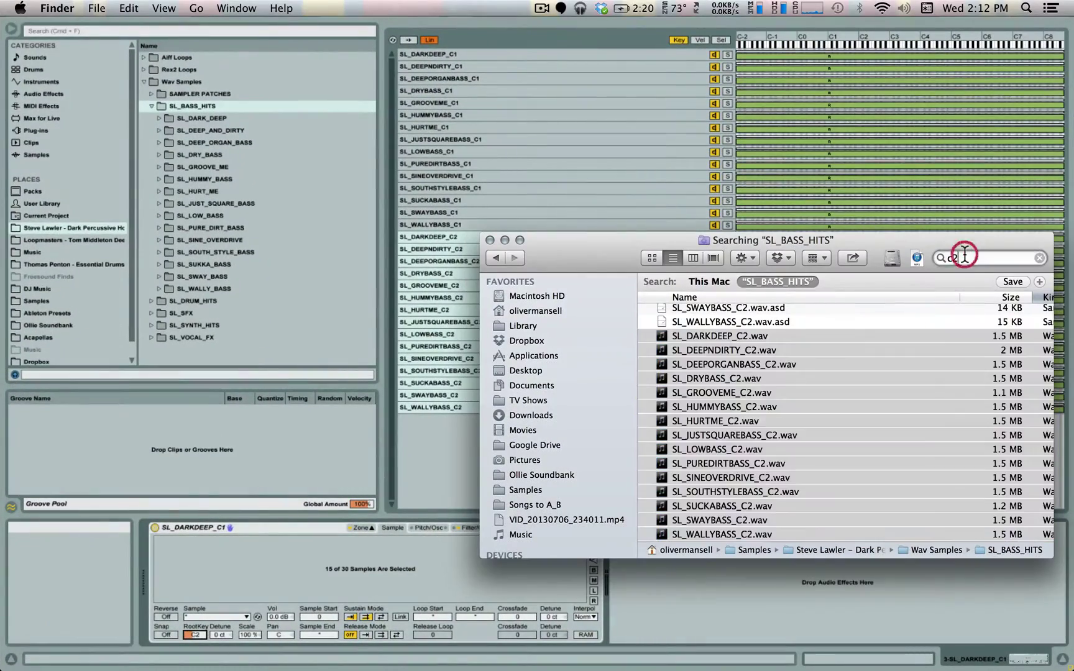
key("BackSpace")
type("3")
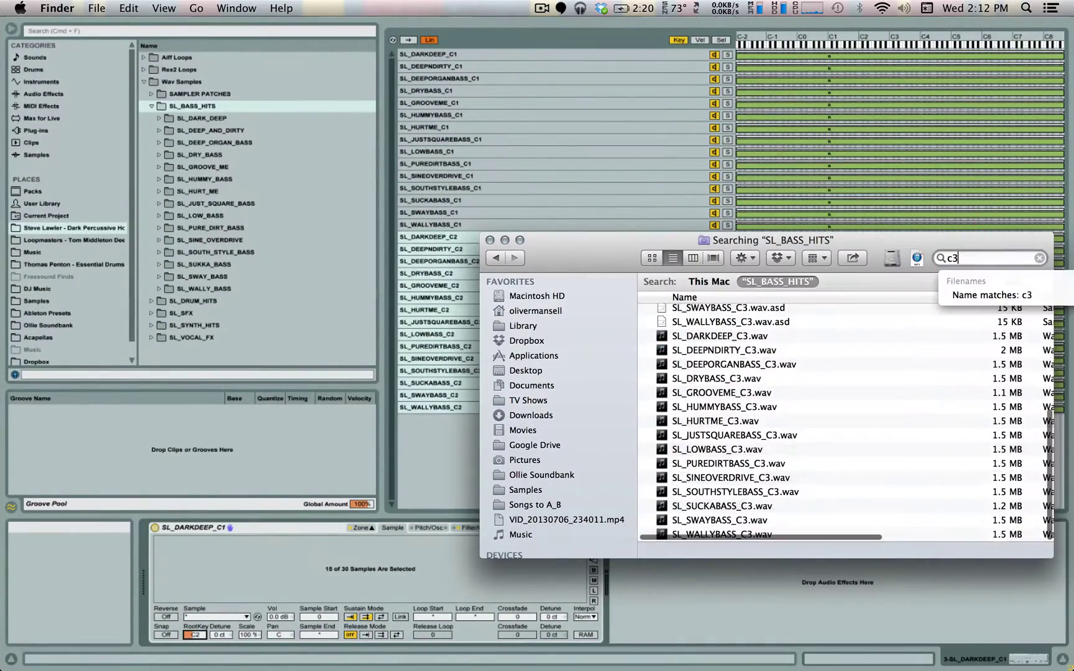
left_click(742, 334)
left_click(743, 519, "shift")
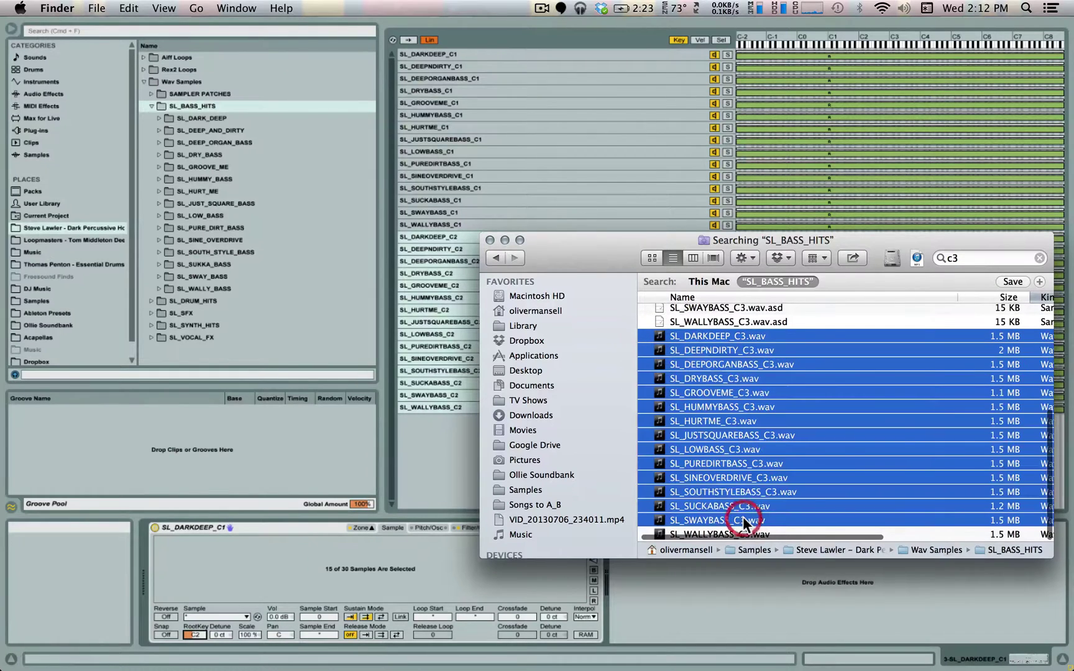
left_click_drag(744, 521, 587, 192)
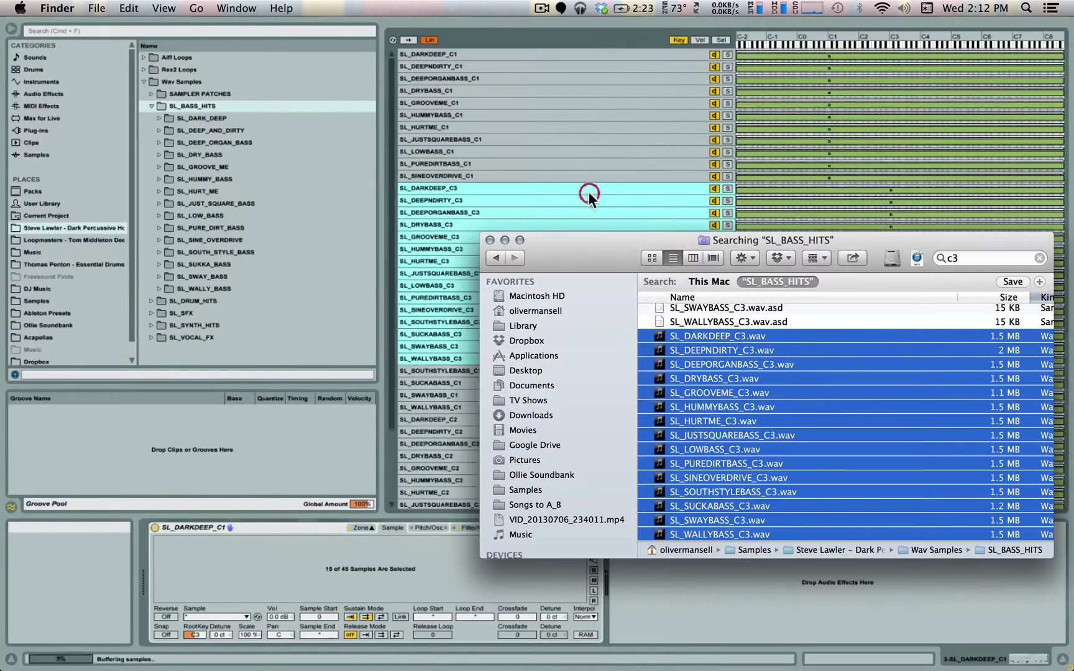
- Change the Finder search in SL_BASS_HITS to "c4"
left_click(1001, 256)
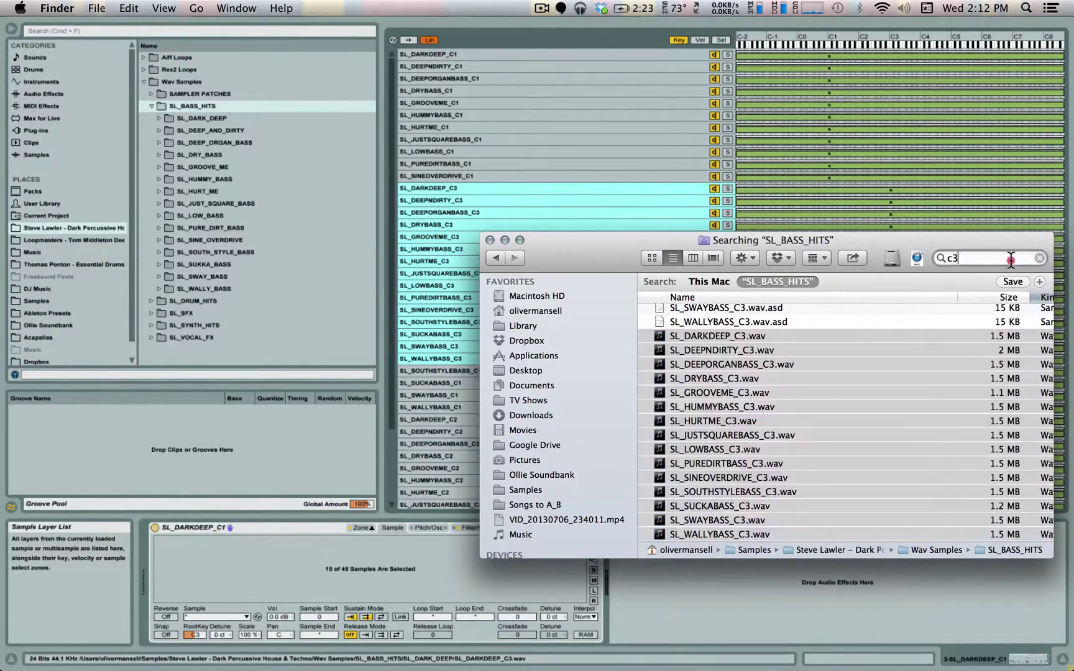
key("BackSpace")
type("4")
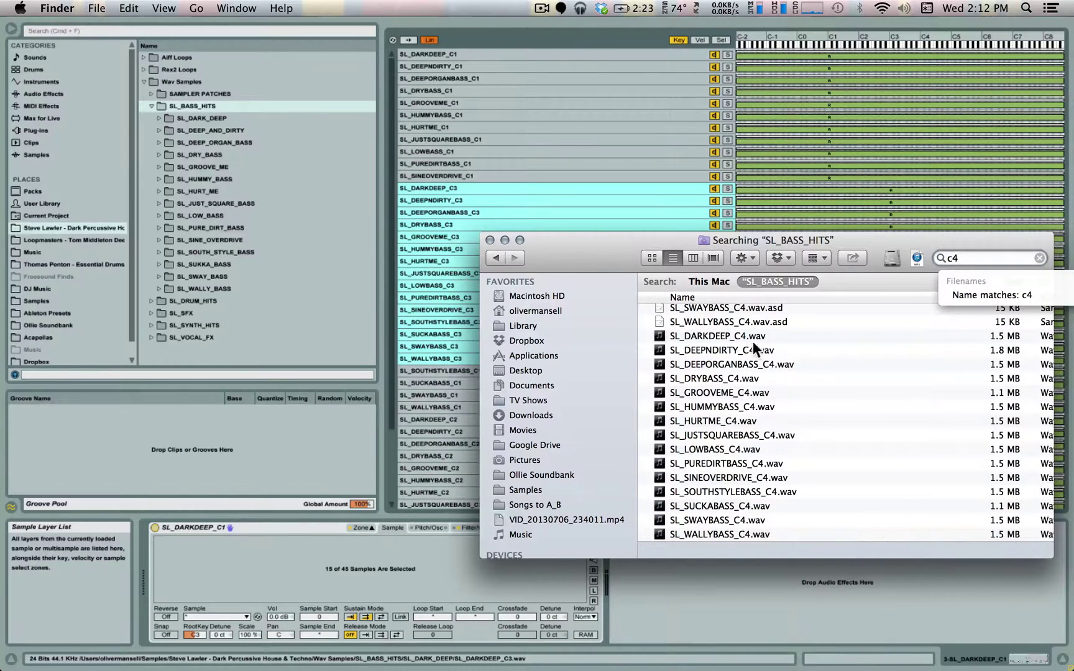
- Add all the C4 .wav files to the Sampler's layer list and set their root key to C4
left_click(750, 337)
left_click(735, 521, "shift")
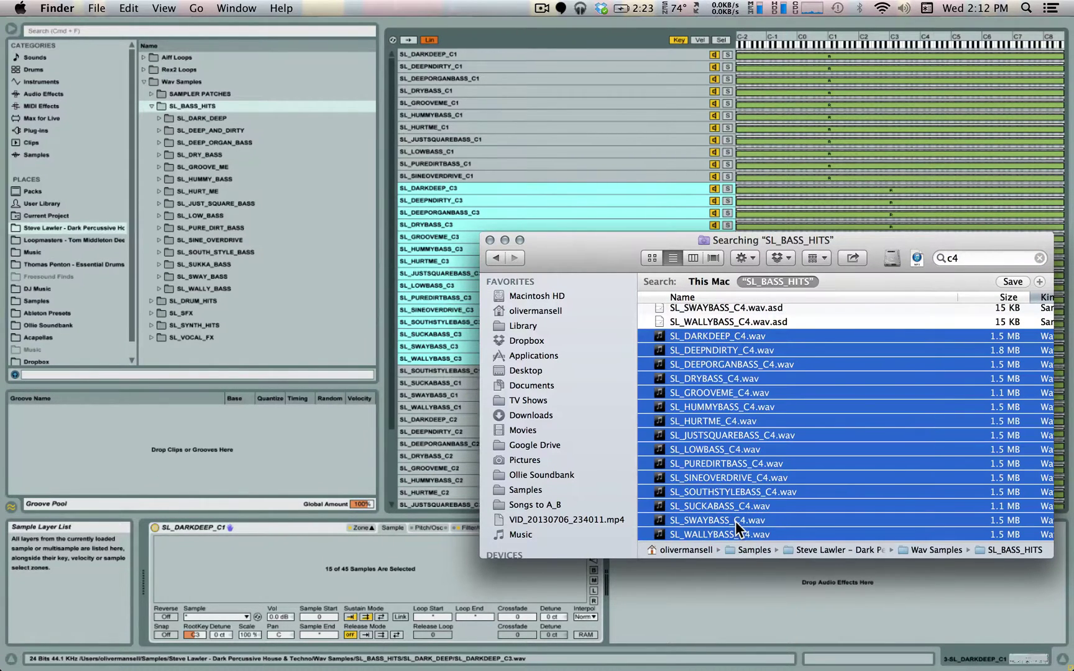
left_click_drag(736, 521, 604, 180)
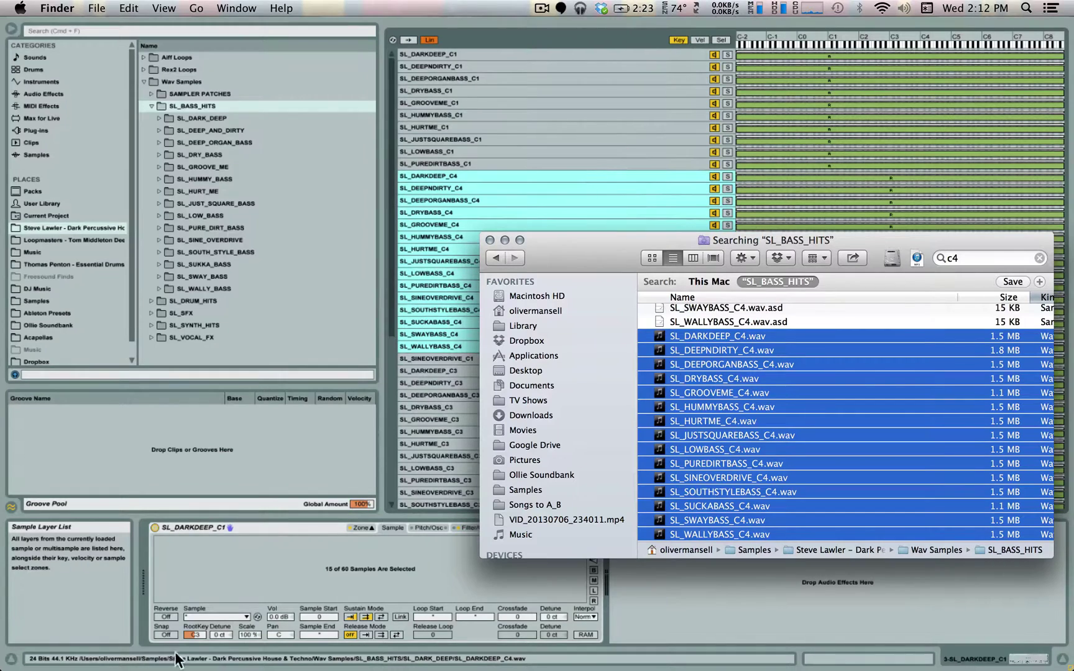
left_click(198, 635)
left_click_drag(198, 635, 198, 597)
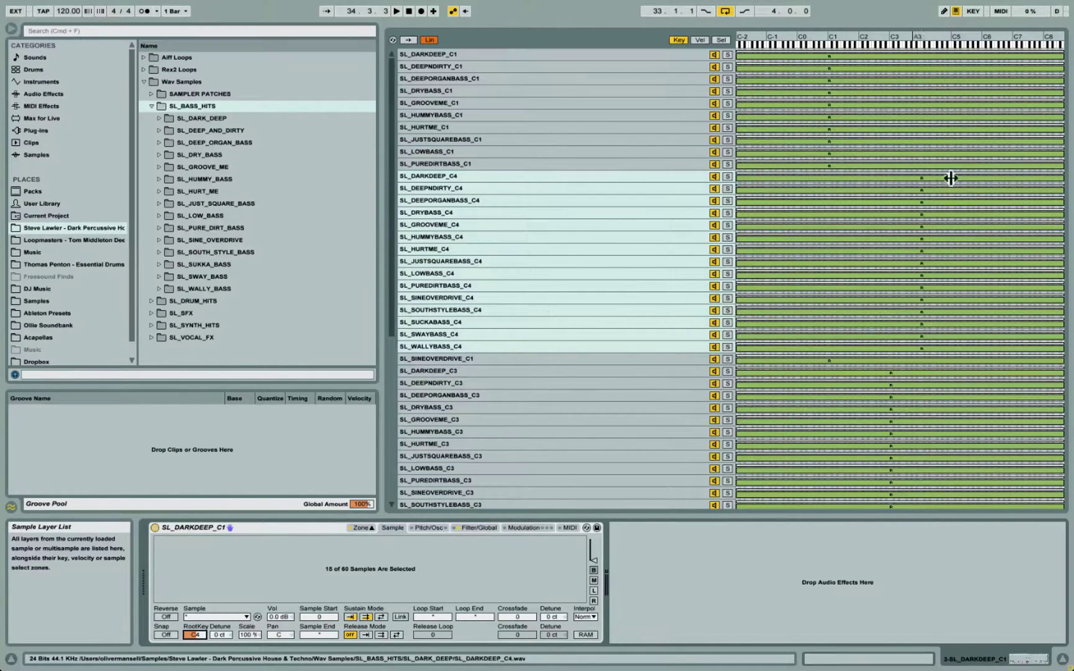
- Sort the Sampler's layers alphabetically in ascending order
right_click(538, 225)
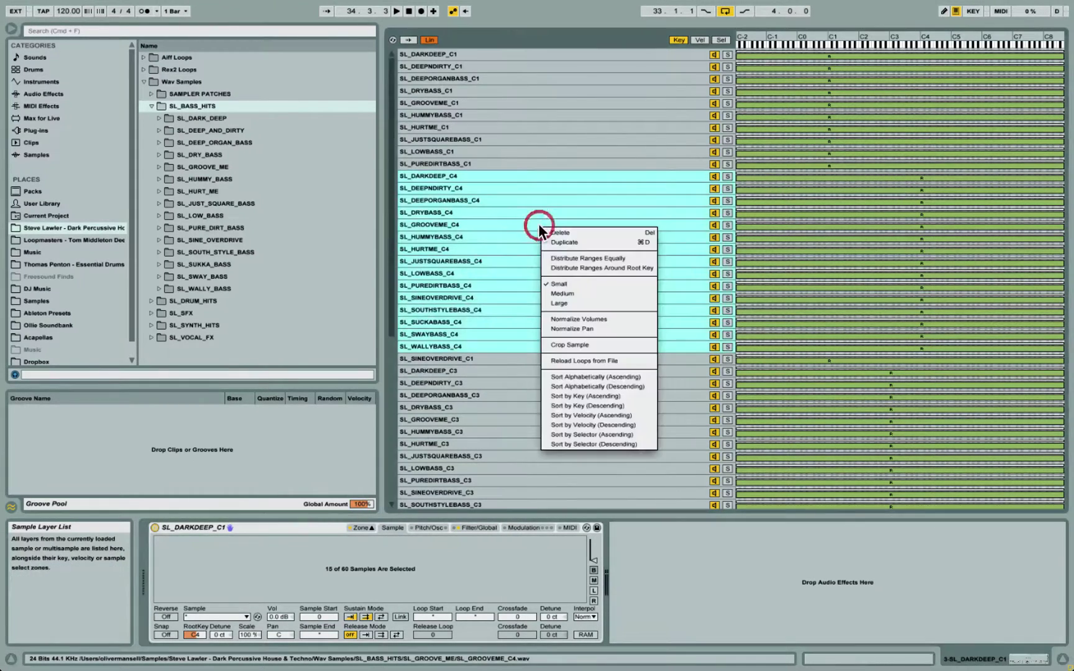
left_click(586, 377)
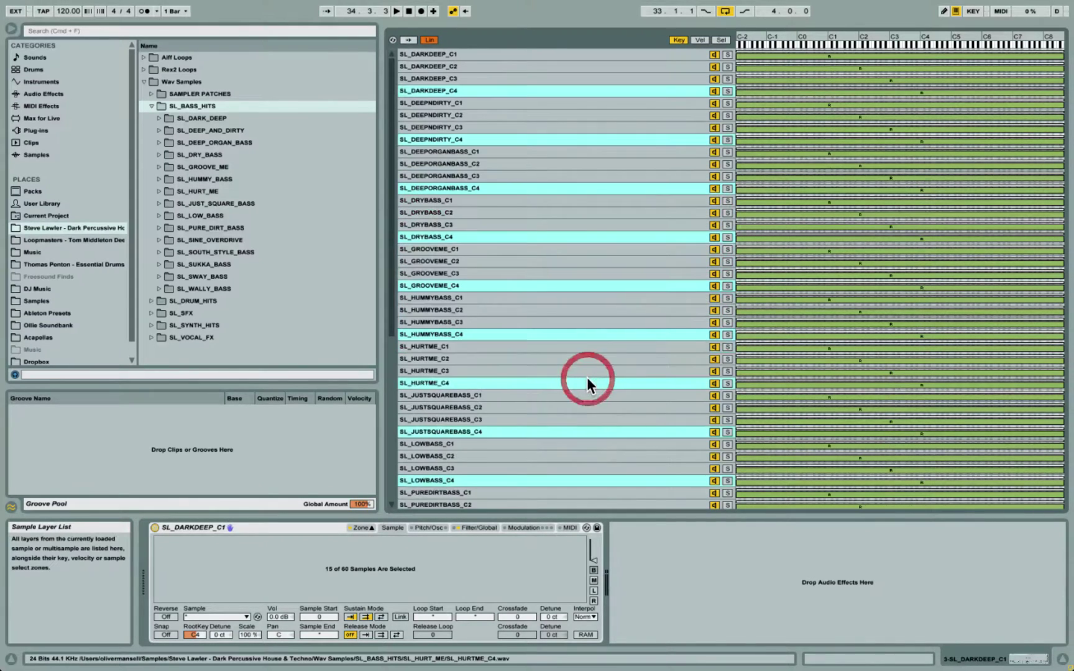
- Step through the four SL_DARKDEEP layers to check the root key of each sample
left_click(435, 56)
key("Down")
key("Down")
key("Down")
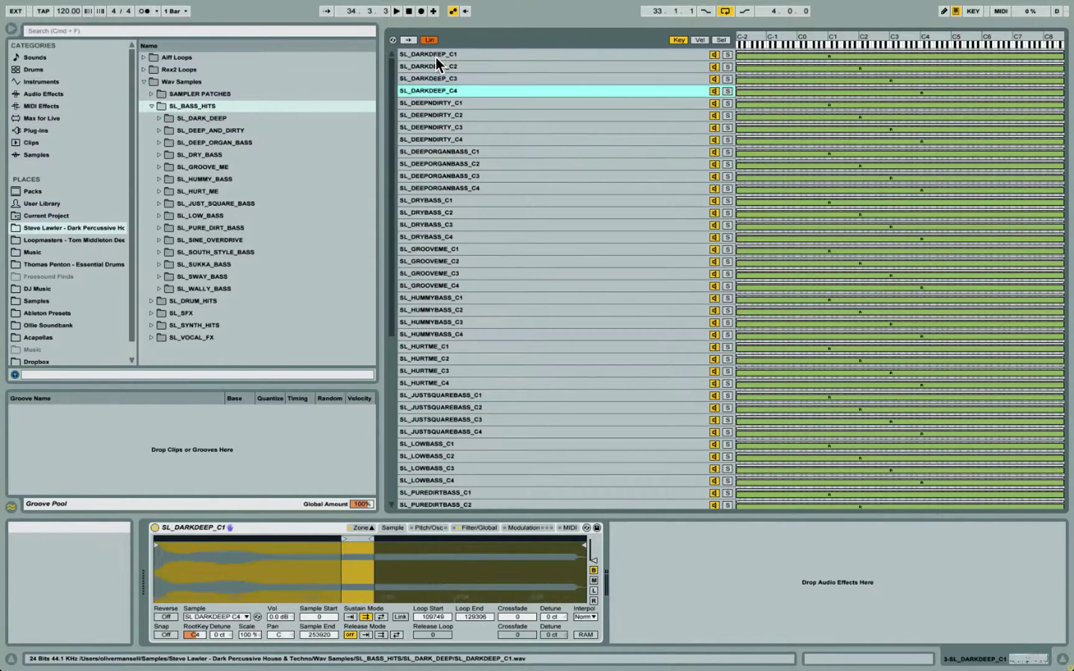
key("Up")
key("Up")
key("Up")
key("Down")
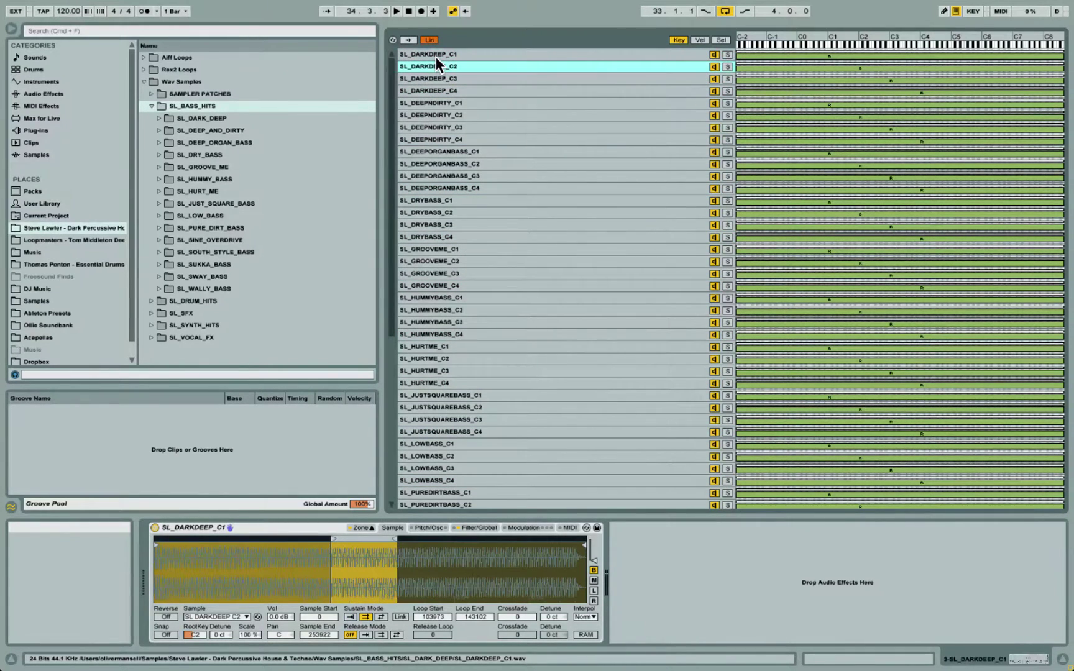
key("Down")
key("Down")
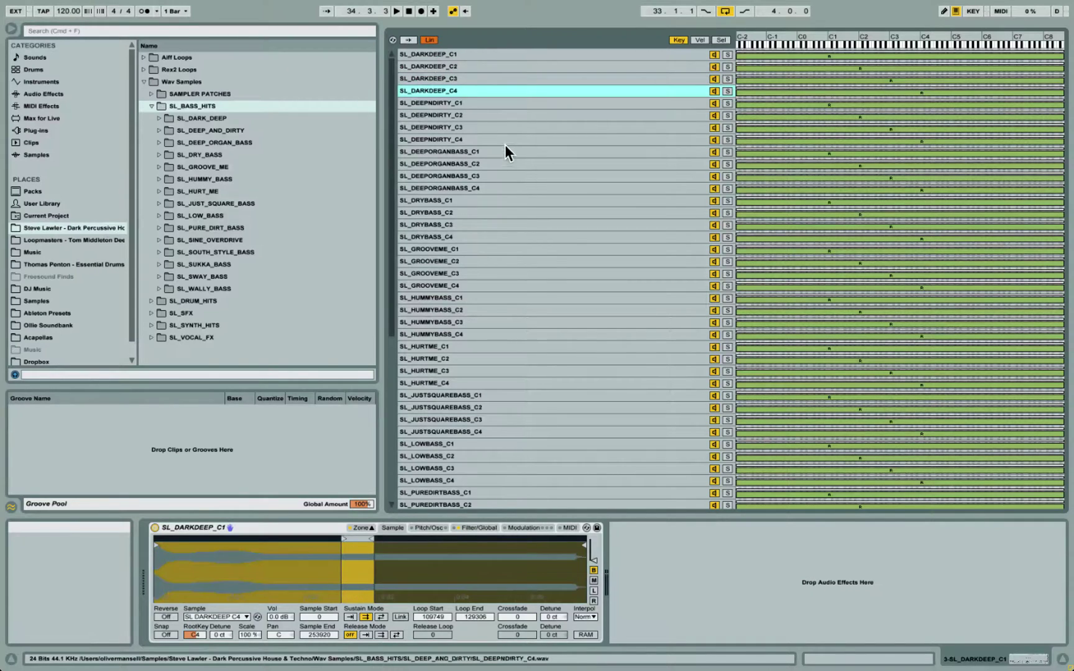
- Distribute the layers' key ranges around their root keys and shrink every layer's sample select zone to 0
right_click(553, 151)
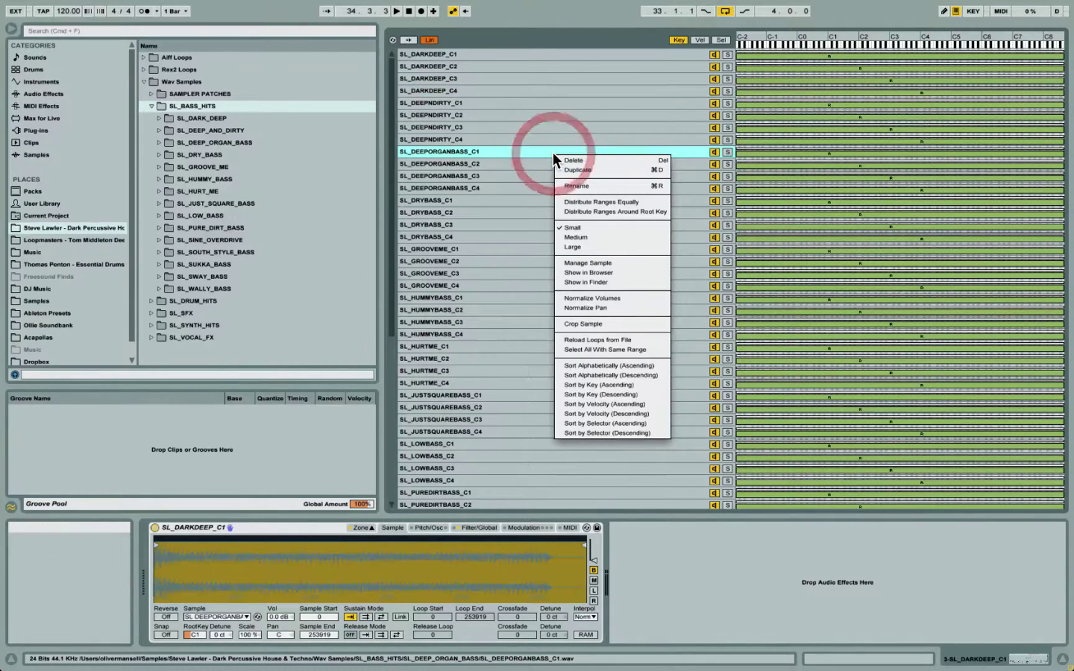
left_click(619, 212)
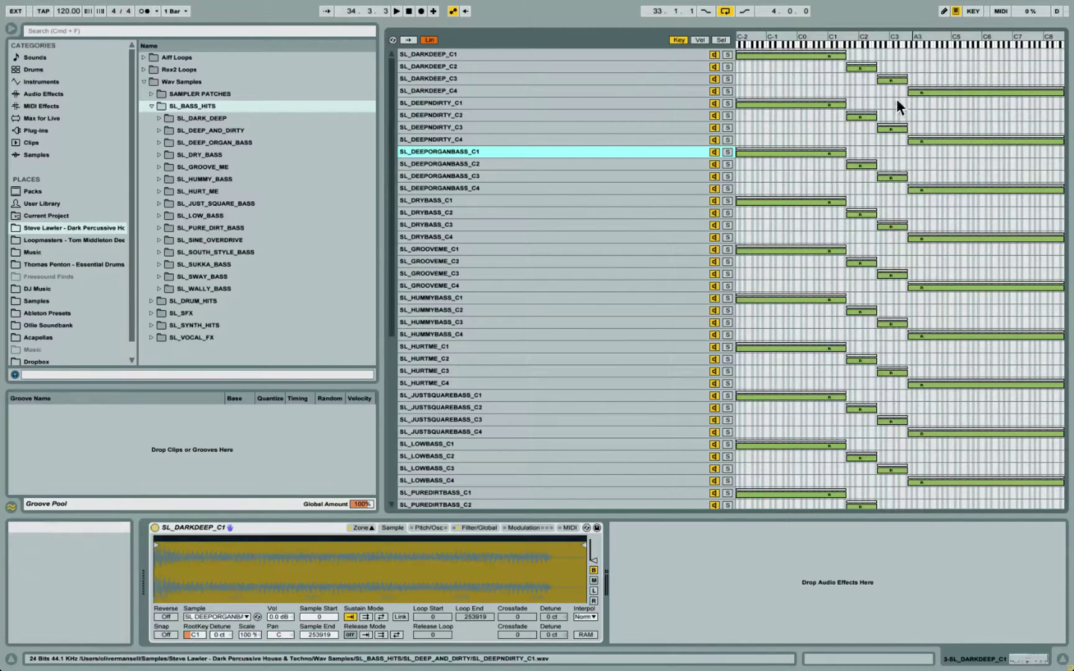
left_click(720, 40)
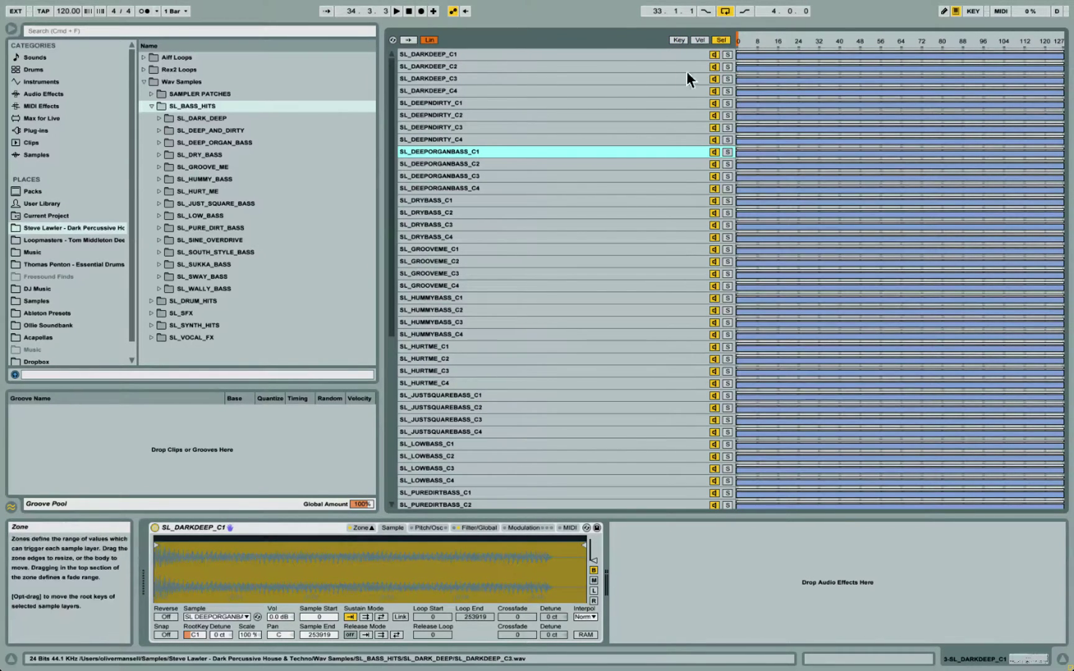
key("super+a")
left_click_drag(1058, 92, 614, 75)
- Leaving the SL_DARKDEEP layers at 0, move the sample select zones of the SL_DEEPNDIRTY layers to 1 and the SL_DEEPORGANBASS layers to 2
left_click(462, 54)
left_click(463, 92, "shift")
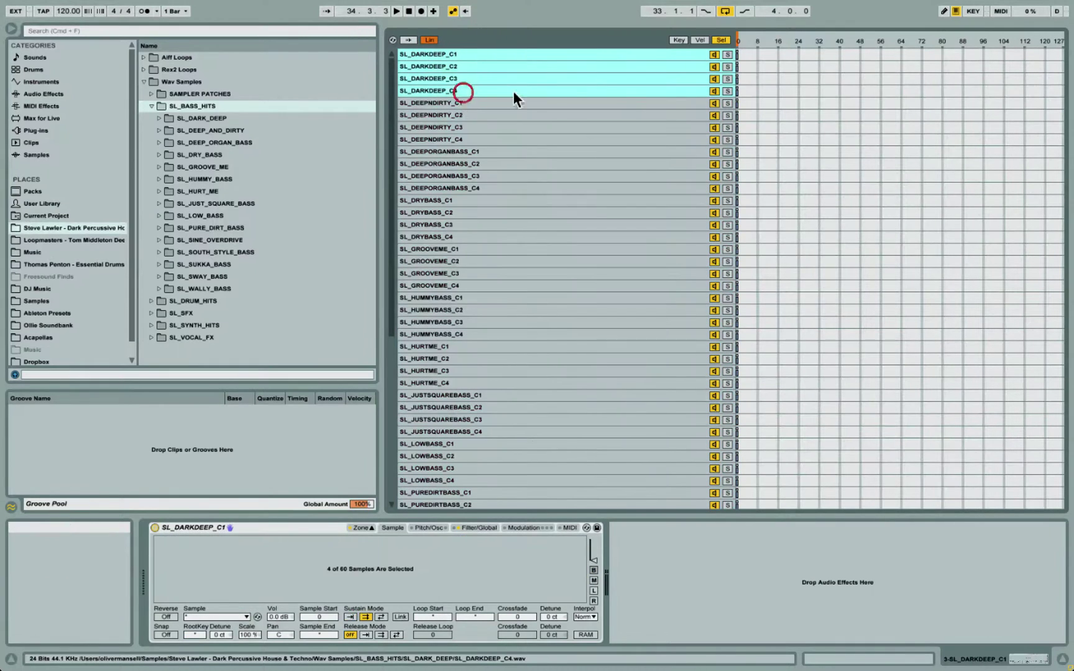
left_click(624, 103)
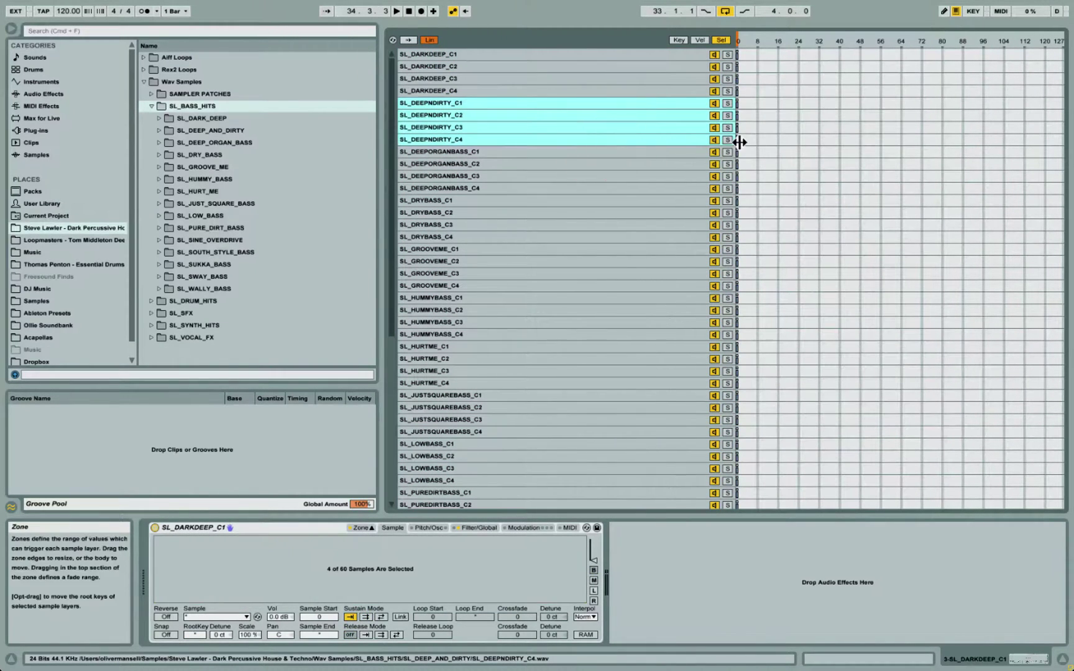
left_click_drag(740, 142, 746, 139)
left_click(641, 153)
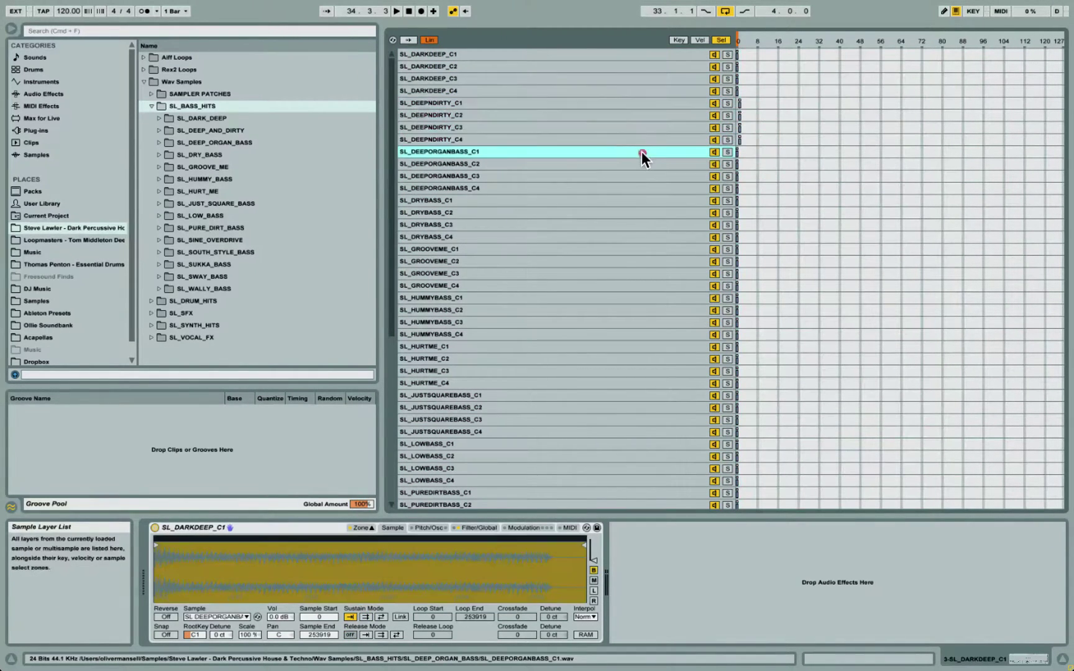
left_click(607, 188, "shift")
left_click_drag(738, 188, 743, 189)
- Try to move the sample select zones of the four SL_DRYBASS layers off 0
left_click(673, 199)
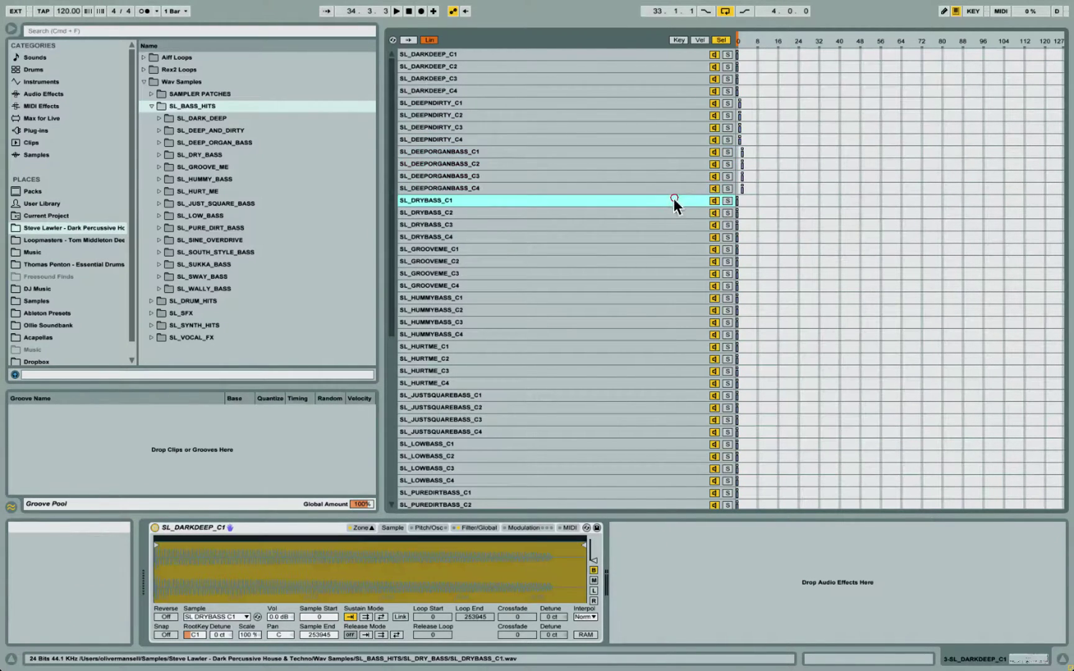
left_click(661, 236, "shift")
left_click(736, 237)
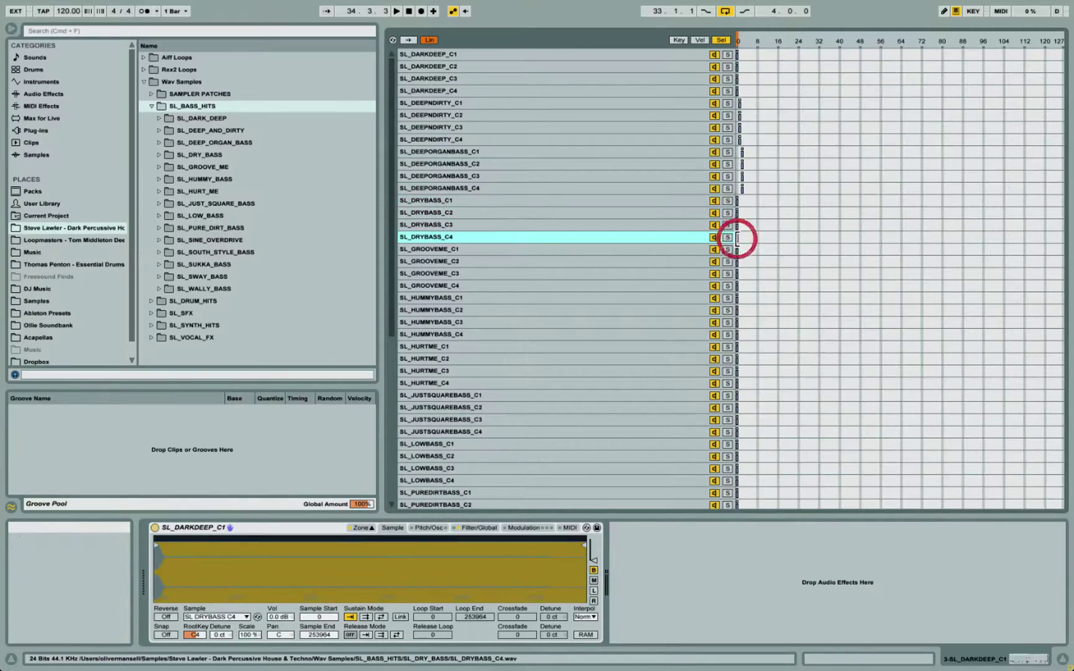
left_click(660, 201, "shift")
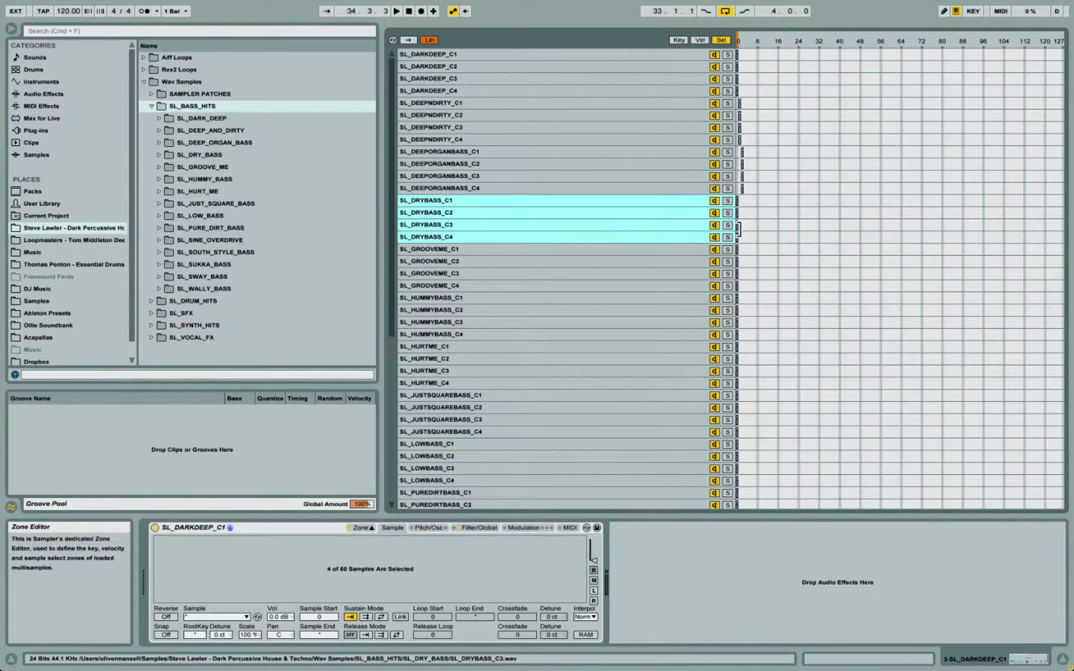
left_click(737, 225)
left_click(646, 199)
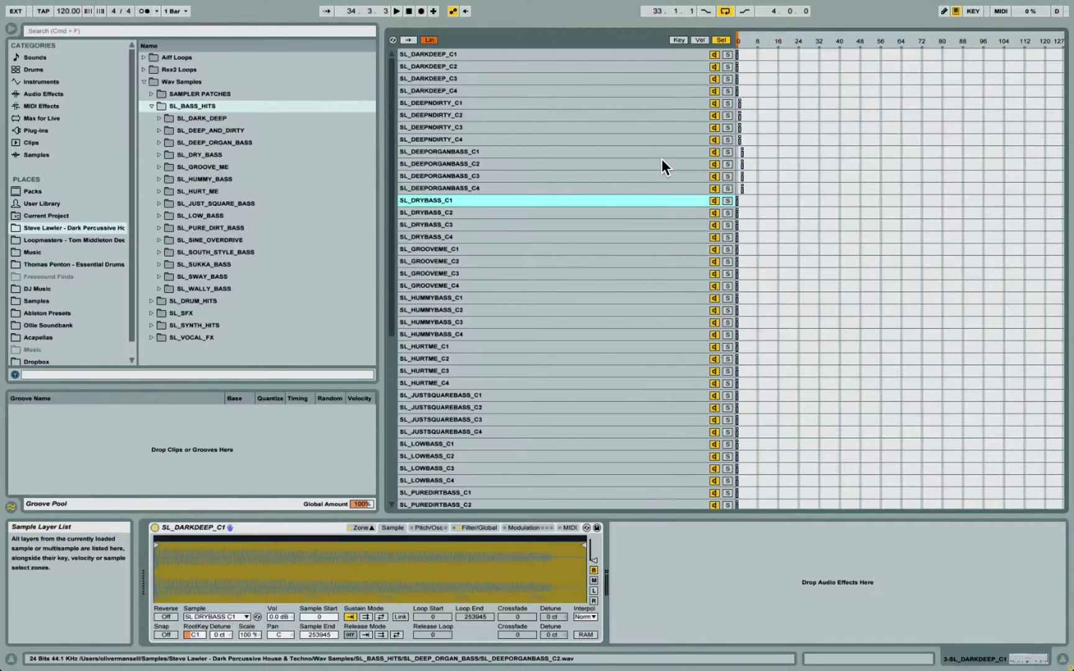
scroll(582, 163, "down", 10)
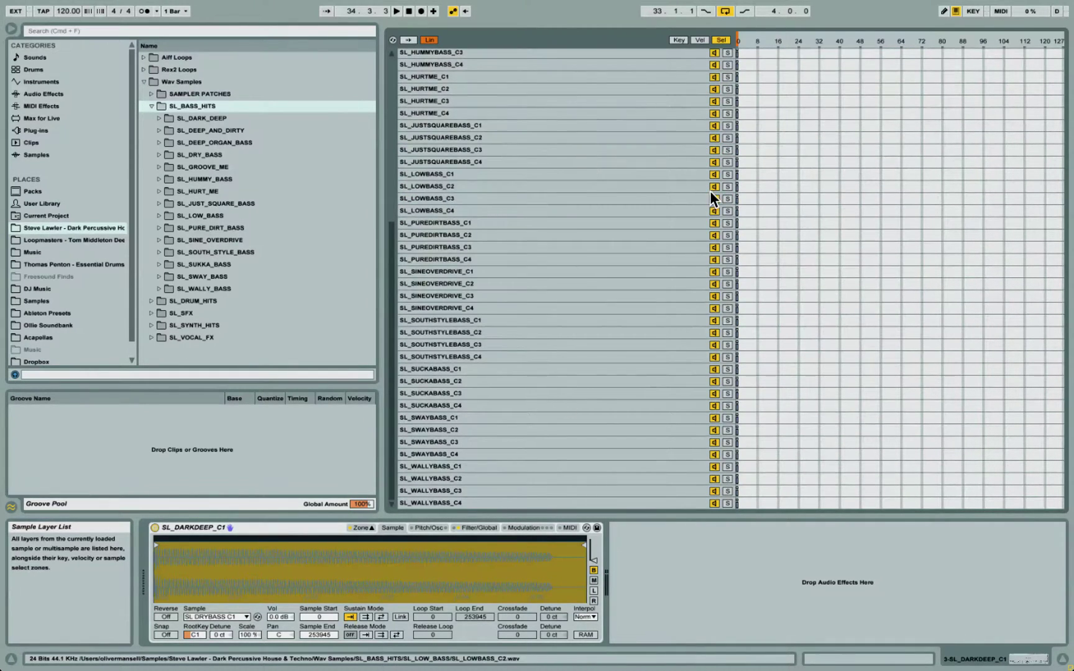
scroll(710, 190, "up", 10)
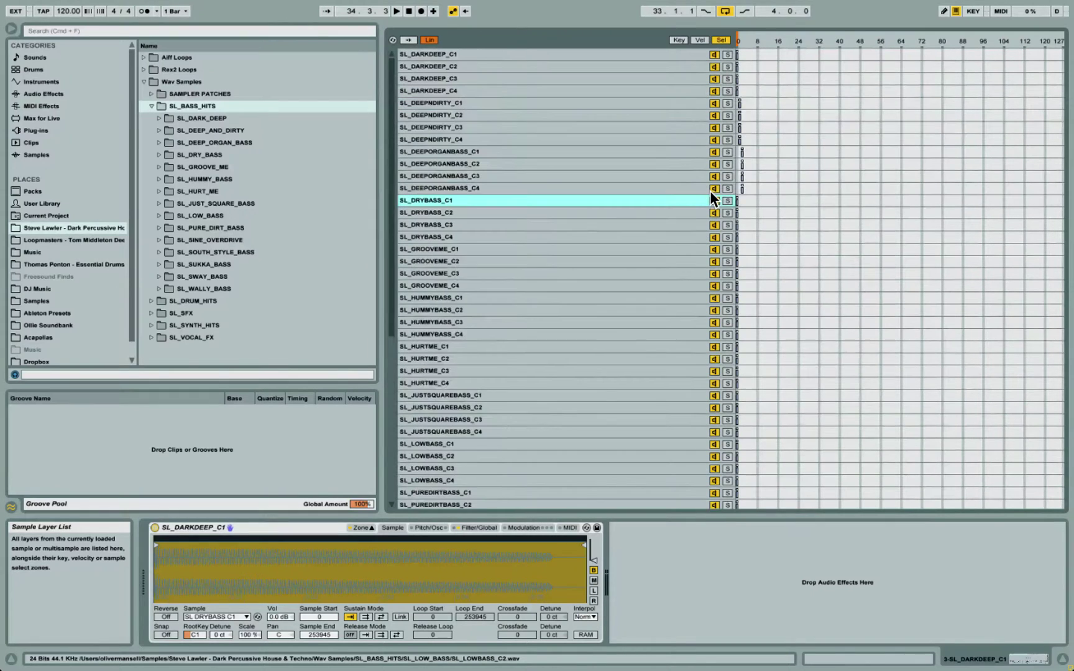
- Group the bass Sampler into an Instrument Rack and show the rack's macro controls
left_click(315, 526)
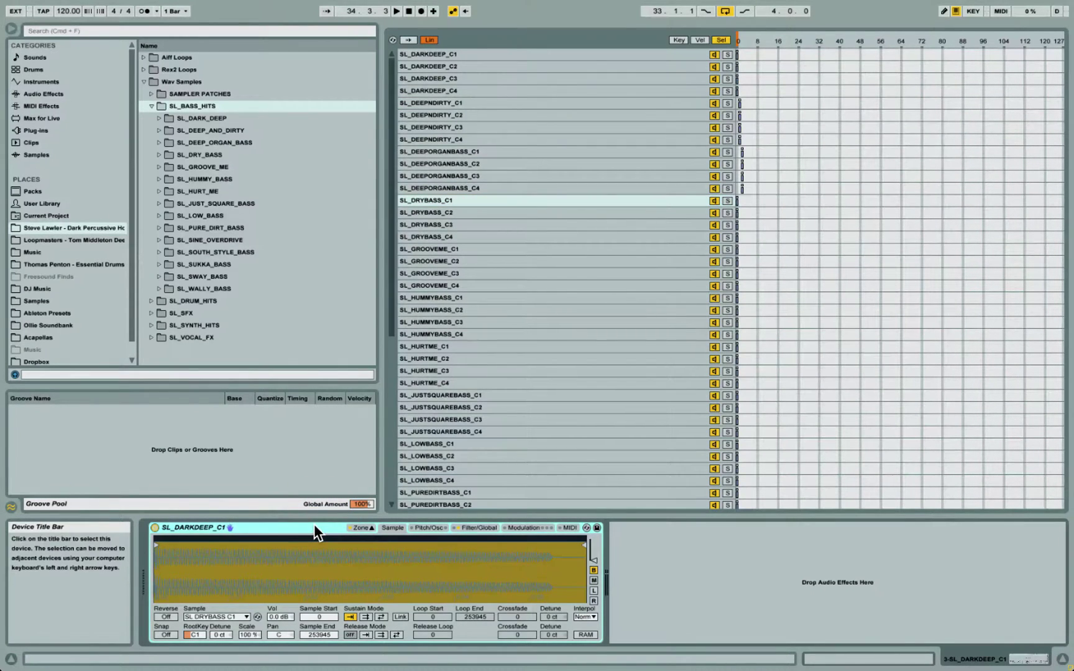
key("super+g")
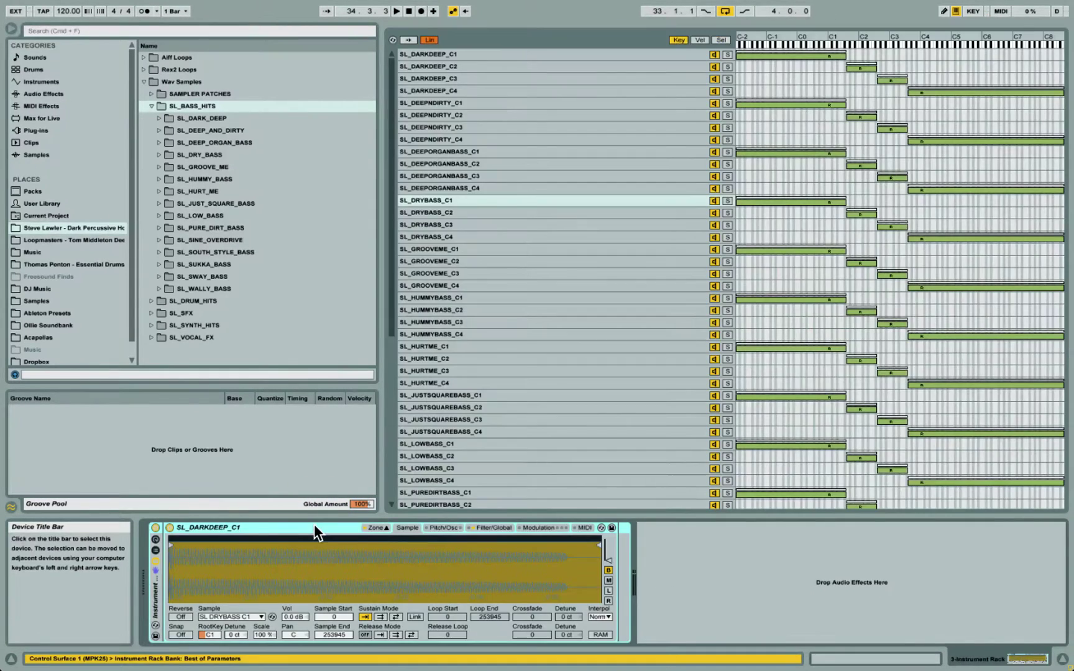
left_click(157, 593)
left_click(155, 541)
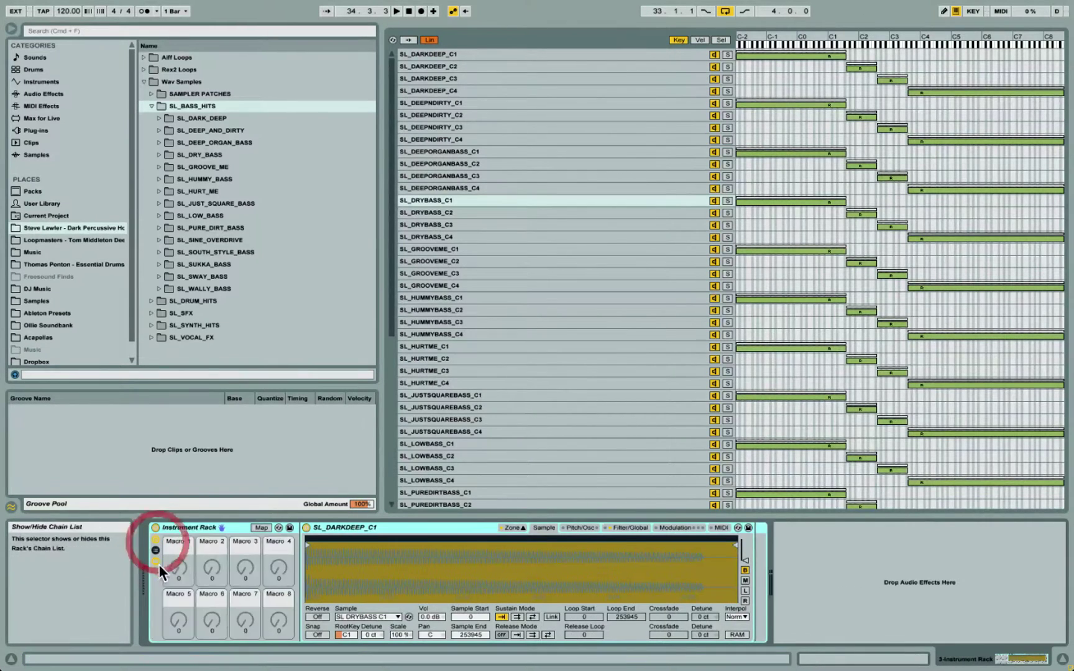
- Map the Sampler's sample selector to Macro 1 of the Instrument Rack, leaving the macro at 0
right_click(179, 566)
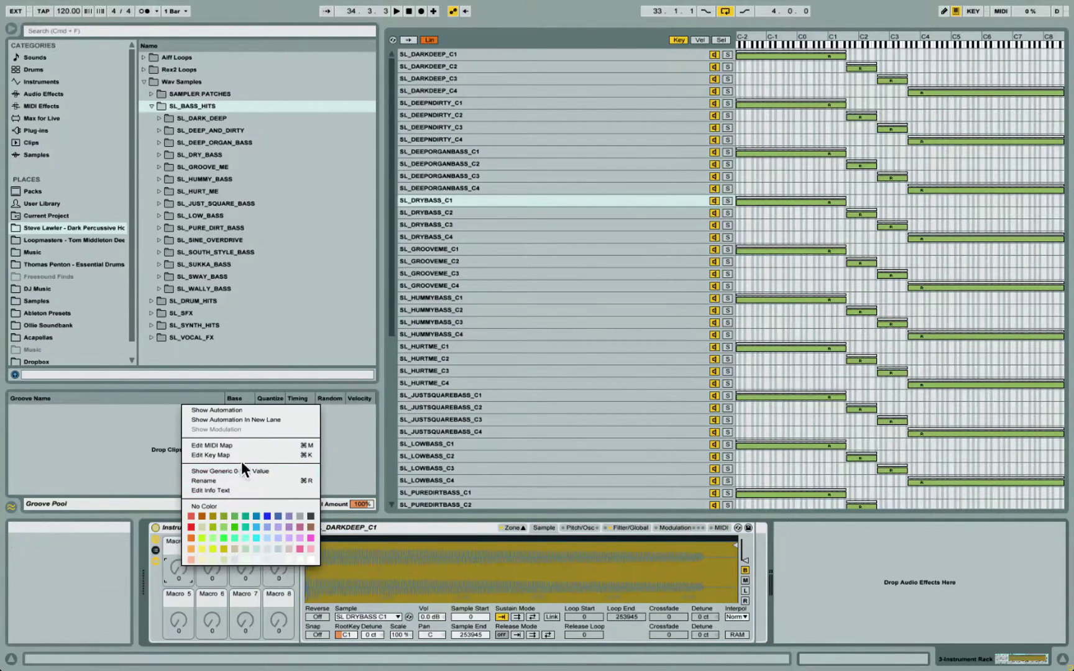
left_click(473, 588)
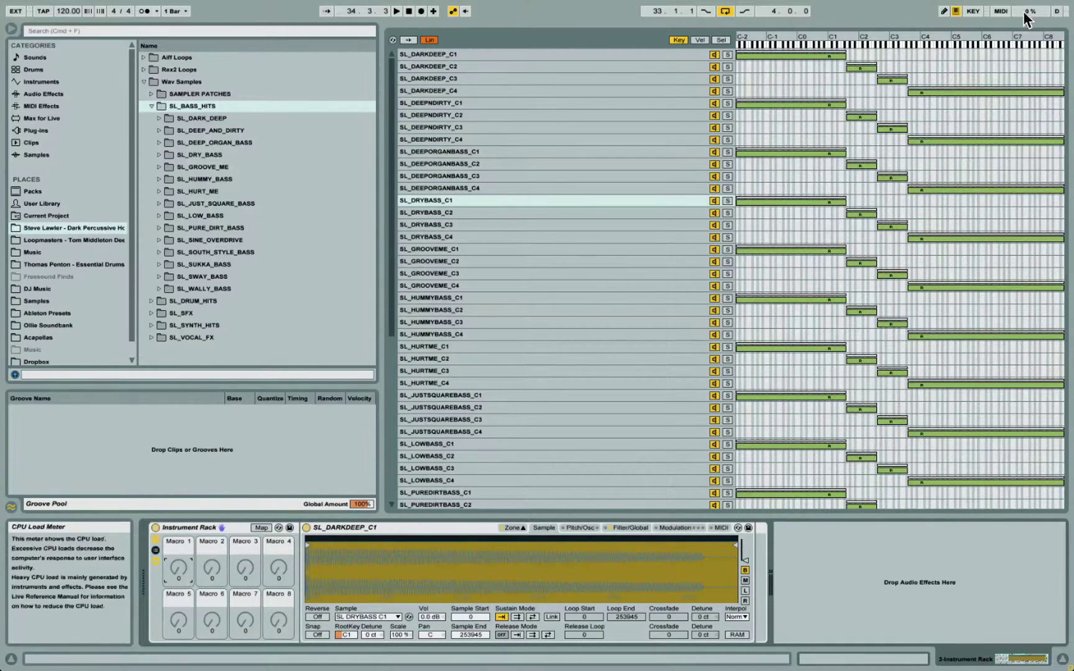
left_click(722, 40)
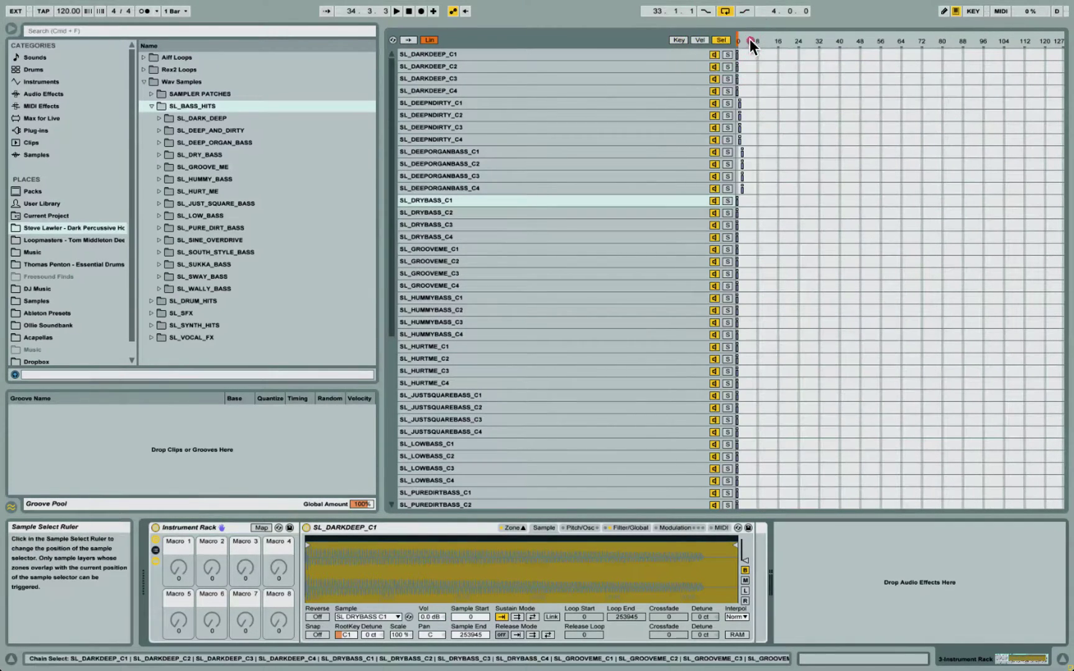
right_click(750, 39)
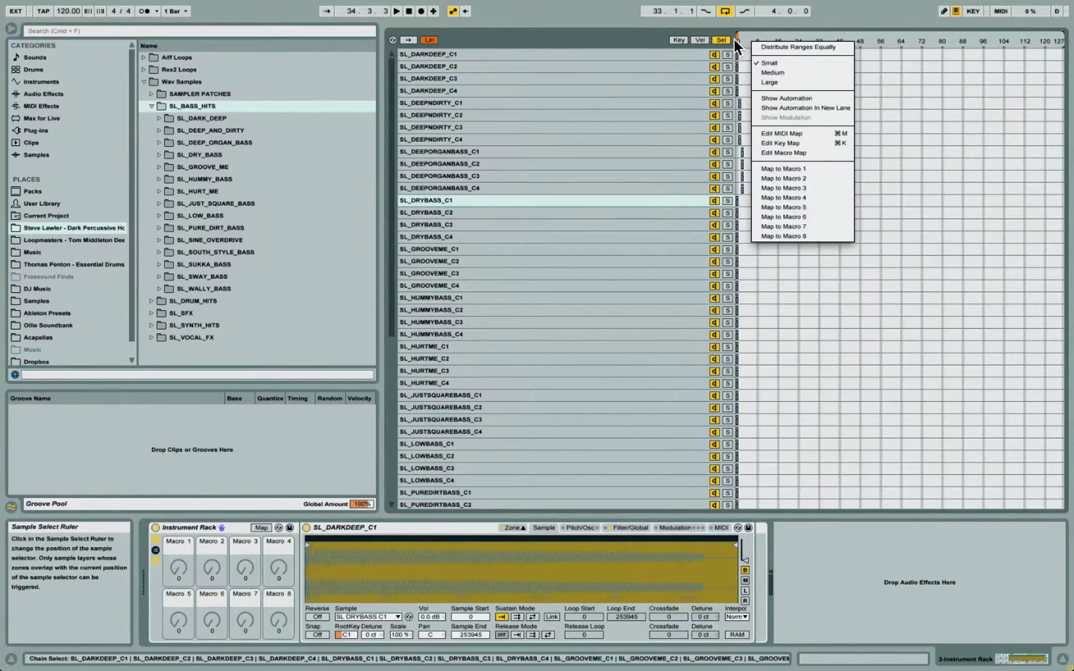
left_click(777, 168)
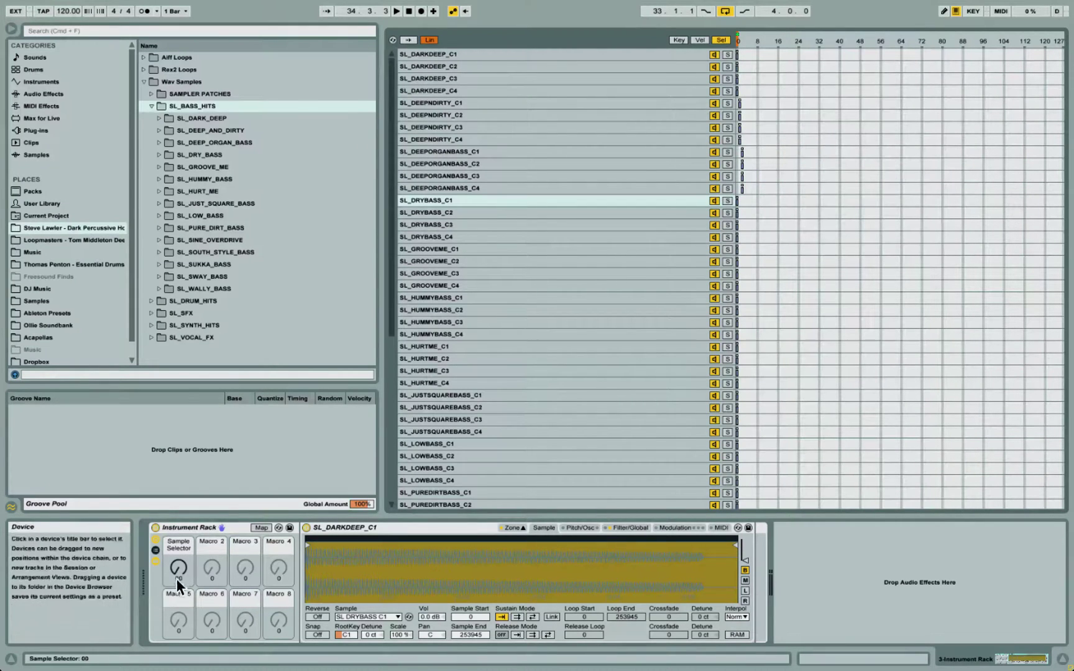
mouse_move(176, 580)
left_mouse_down()
mouse_move(177, 534)
mouse_move(176, 577)
mouse_move(179, 568)
left_mouse_up()
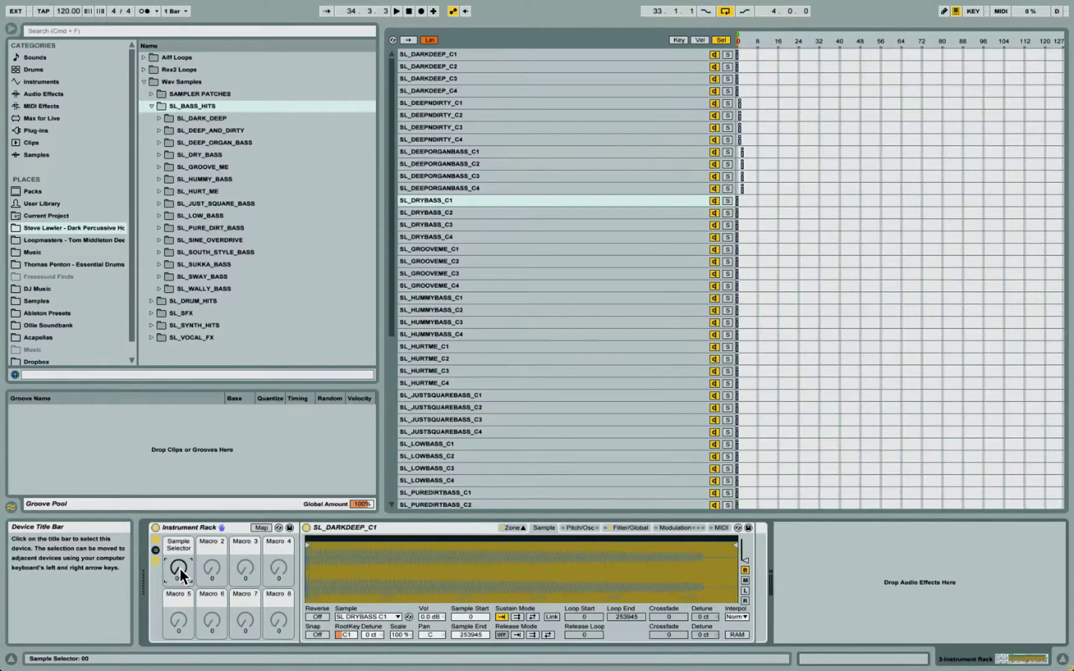
- Close the bass Sampler's zone editor to return to the arrangement
left_click(508, 527)
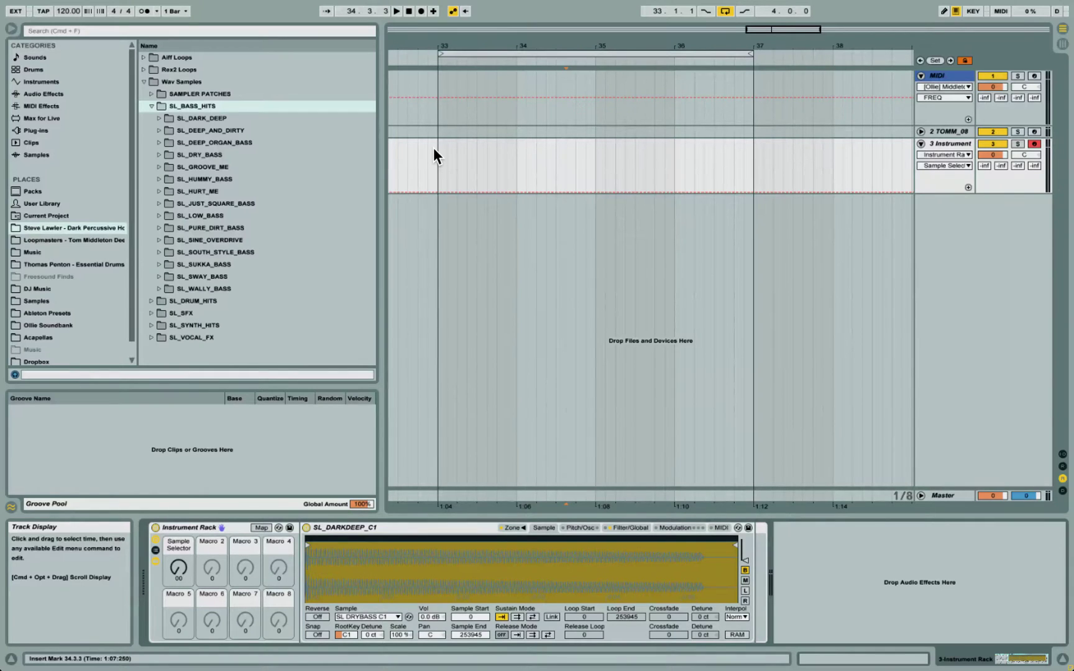
left_click_drag(440, 155, 756, 165)
left_click(683, 211)
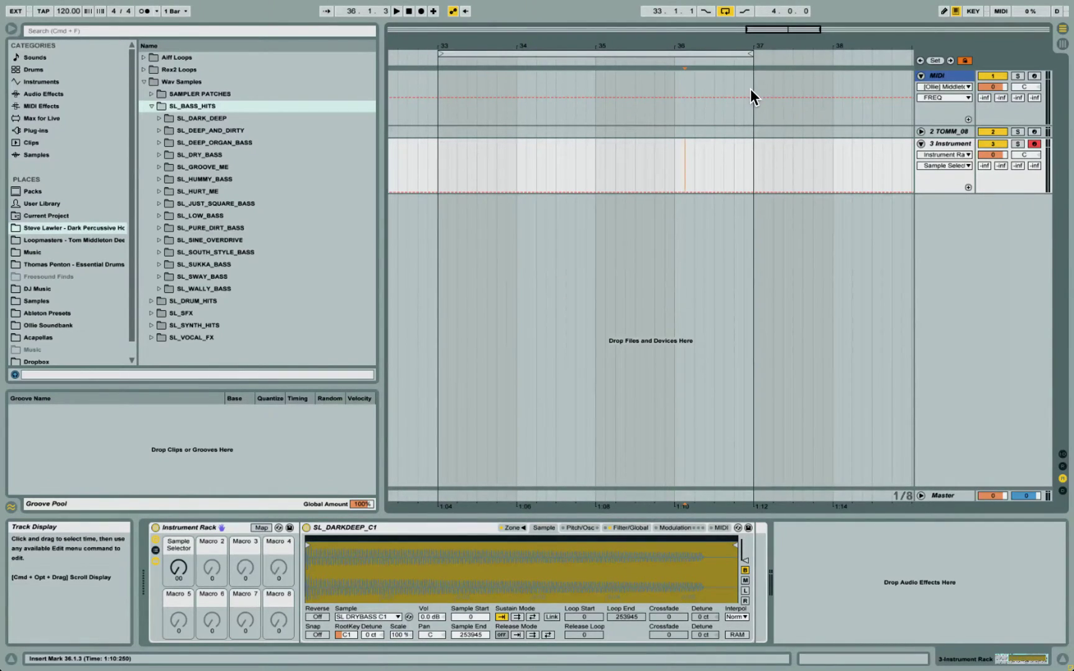
- Search the browser for "808 rack" and load the 808 KICKS-BASS.adg preset onto a new track
key("super+f")
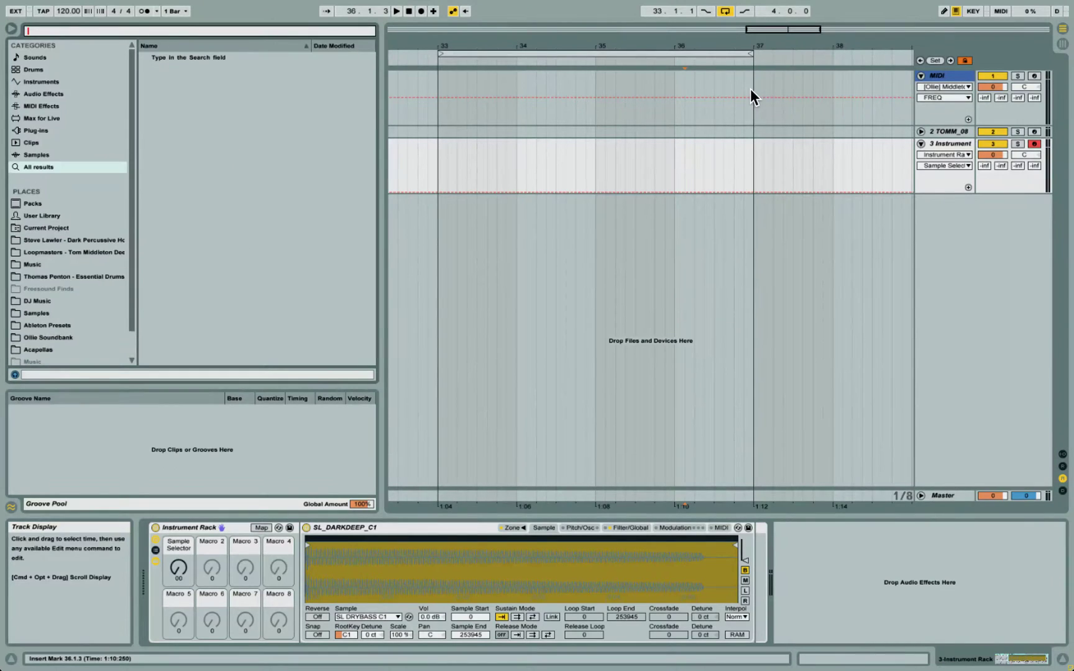
type("808")
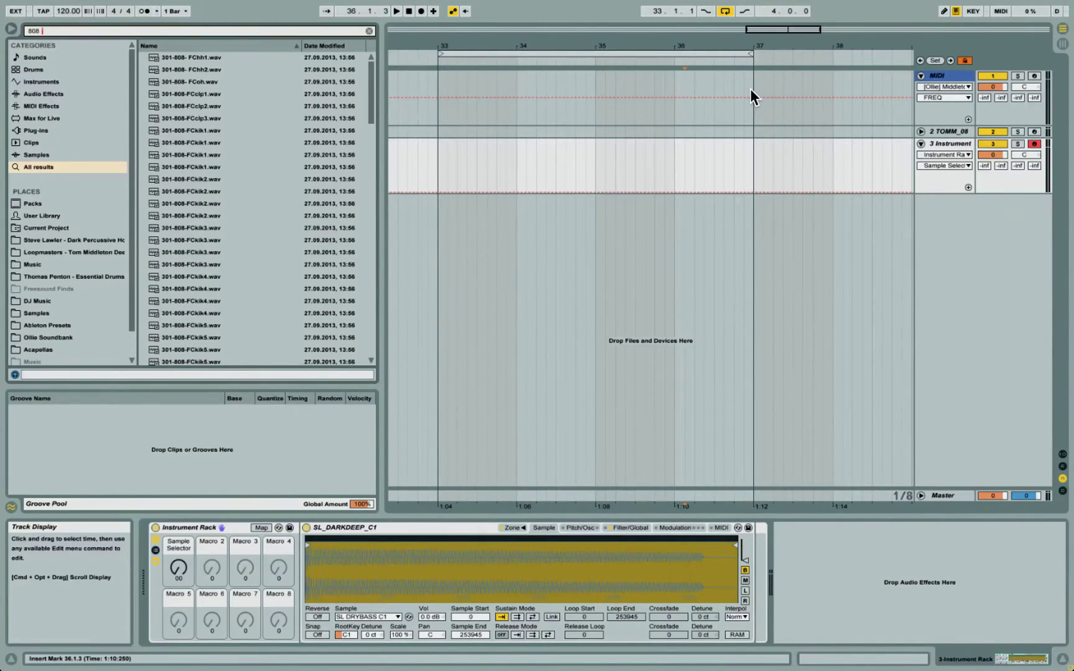
type(" rack")
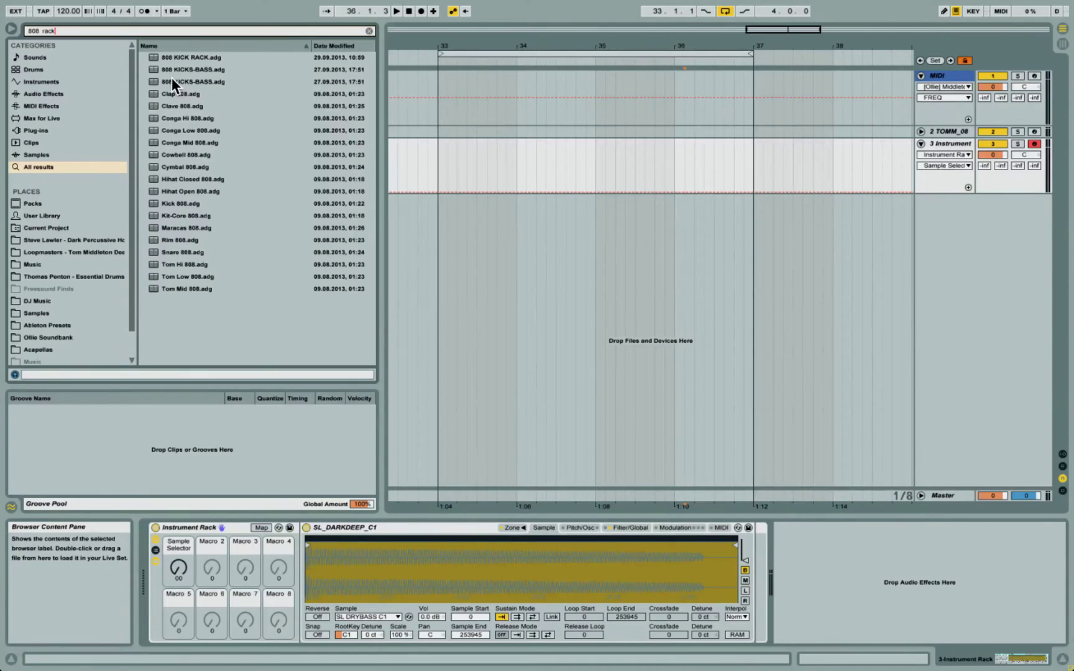
left_click_drag(169, 79, 494, 231)
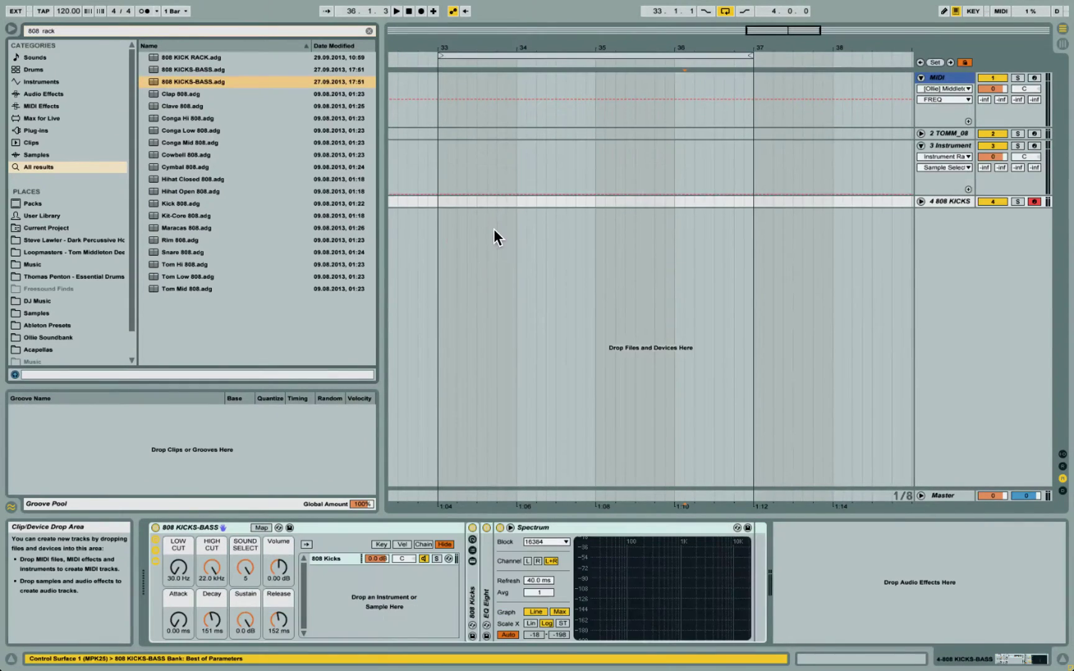
- Open the nested 808 Kicks rack and replace the loaded preset with 808 KICK RACK.adg
double_click(470, 593)
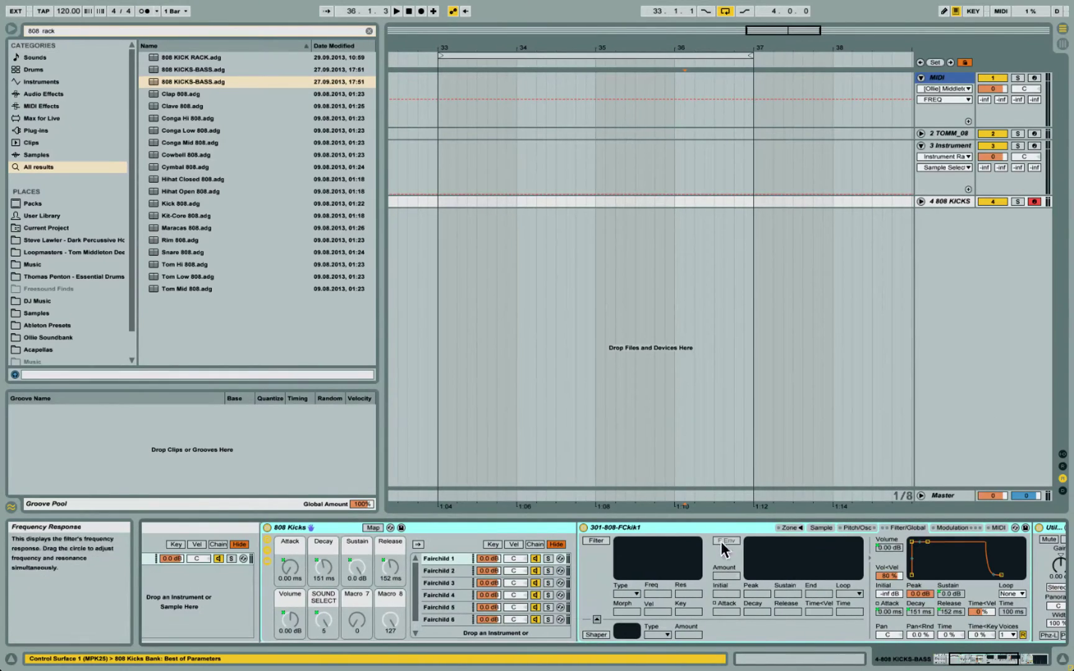
double_click(173, 56)
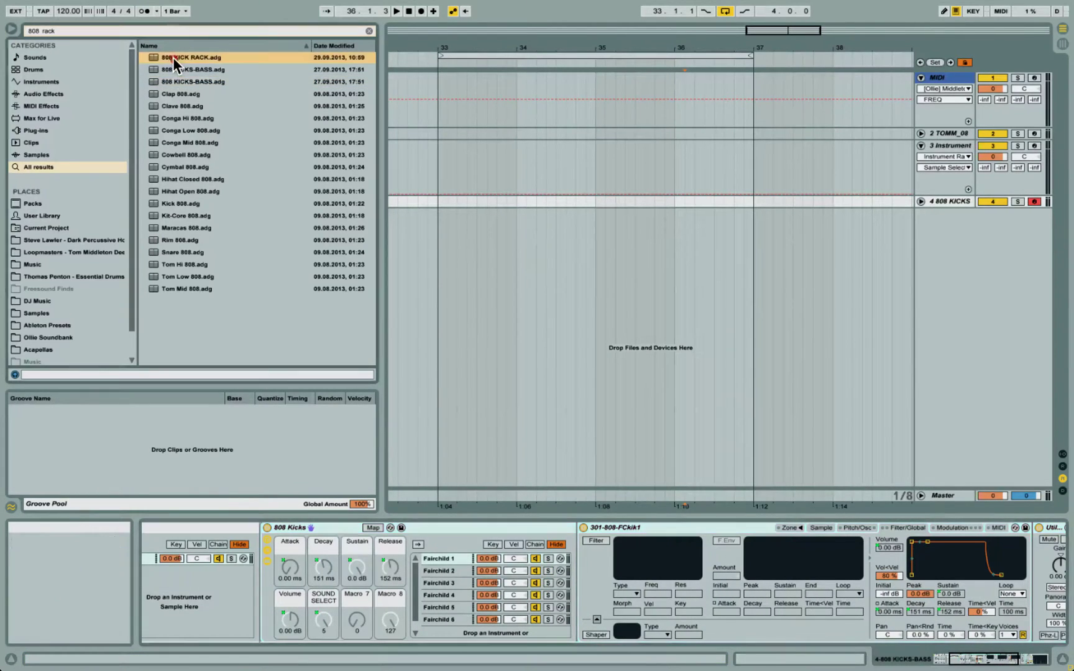
- Examine the key zones and sample select zones of the six kick layers in the 808 KICK RACK's Sampler
left_click(491, 527)
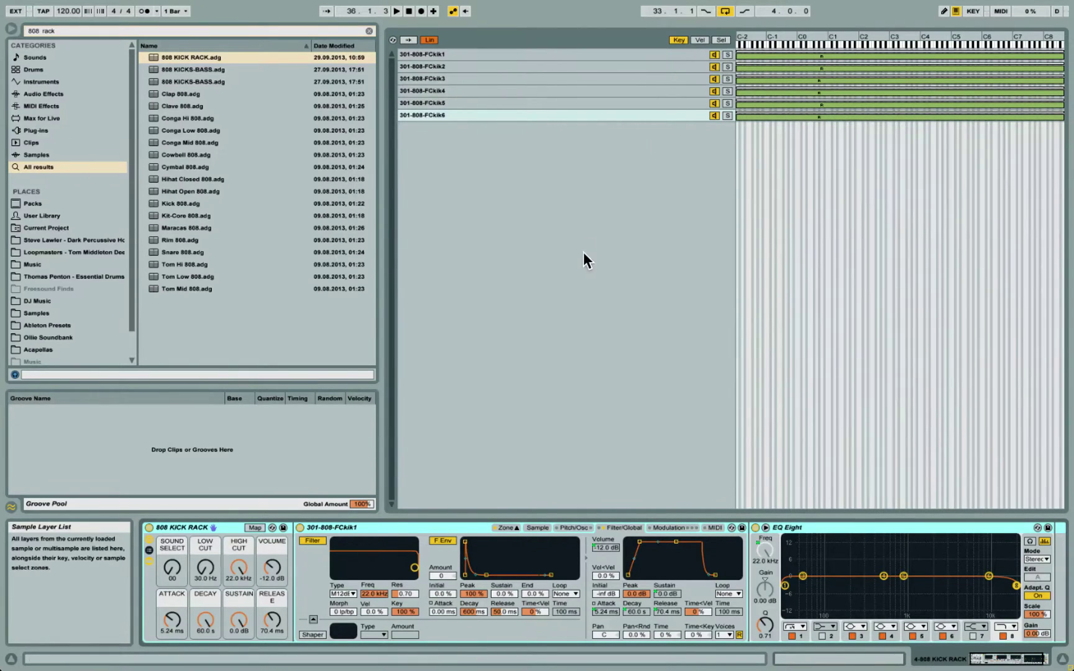
left_click(722, 39)
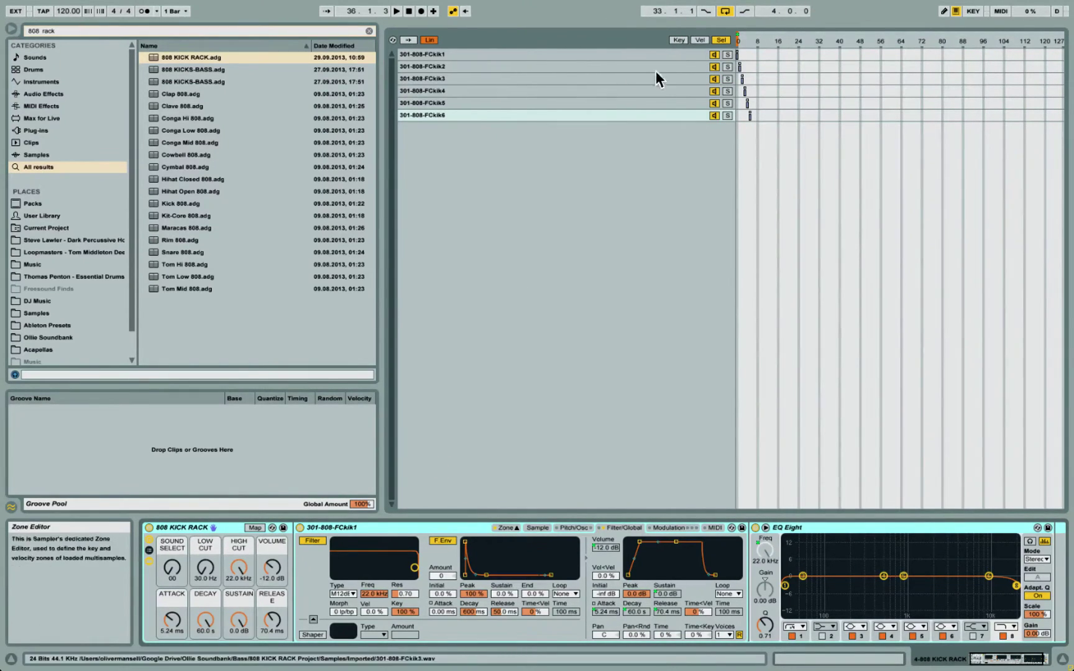
left_click(679, 39)
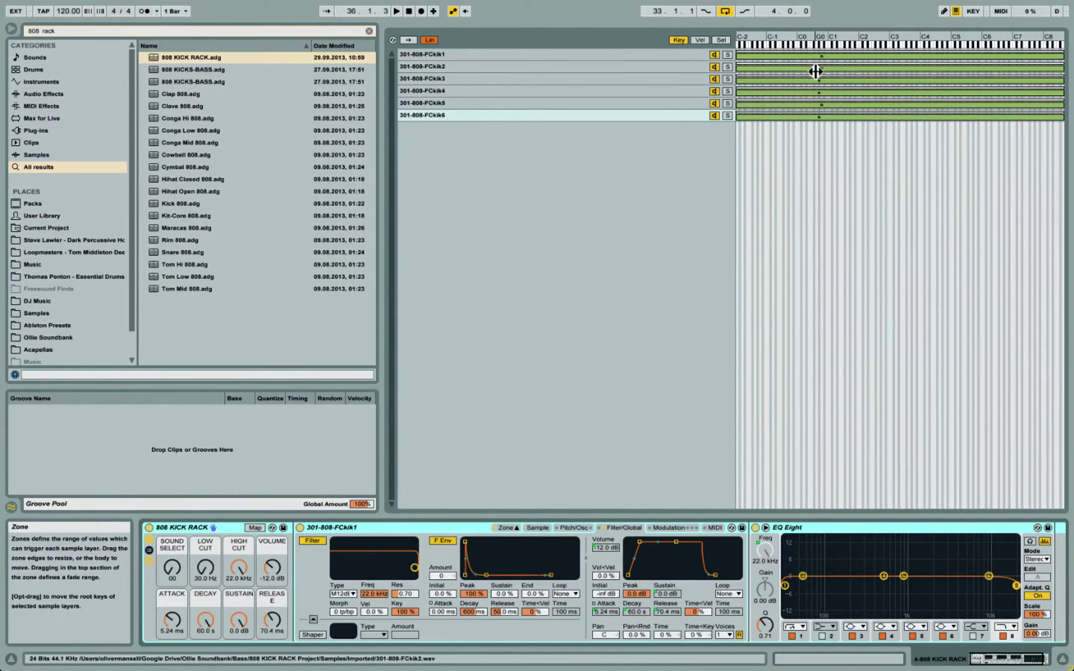
left_click(719, 39)
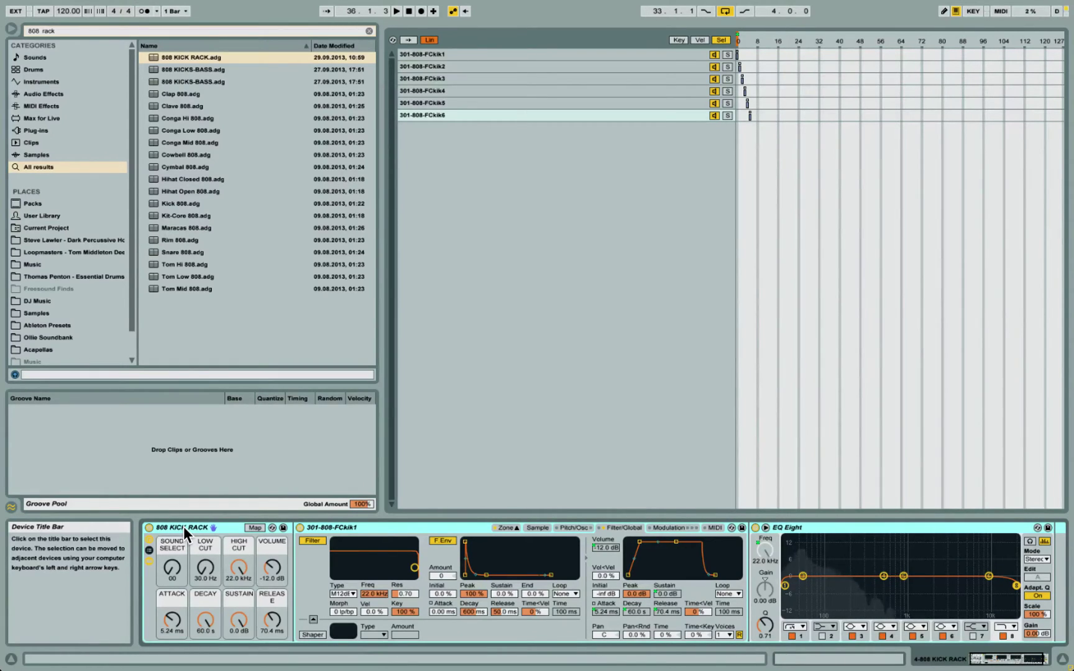
- Raise the SOUND SELECT macro of the 808 KICK RACK to 3
left_click(168, 583)
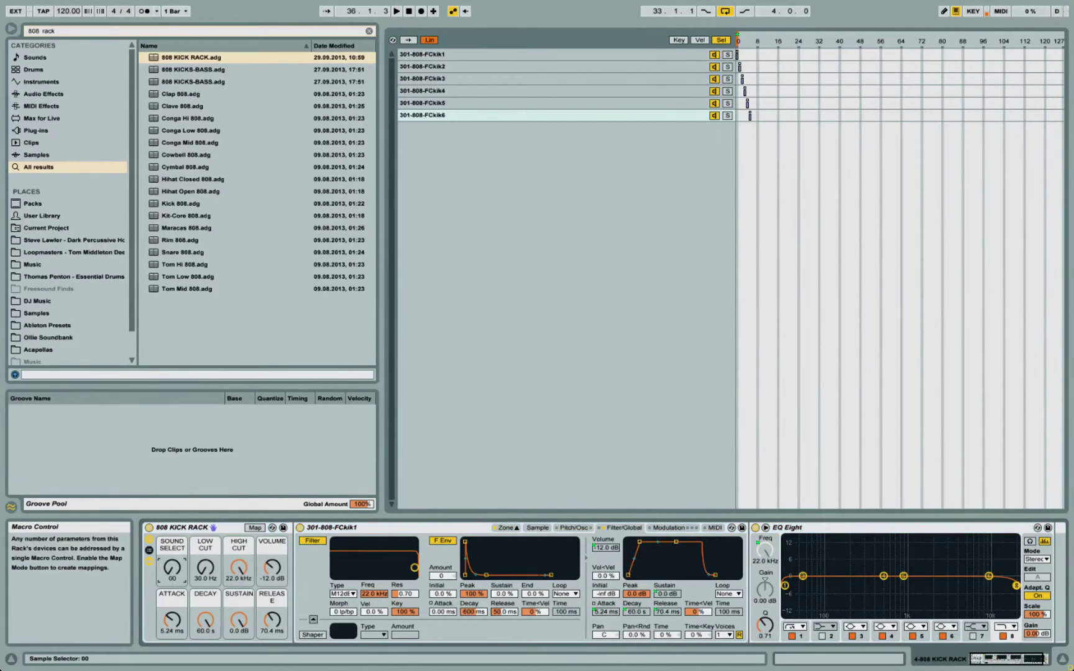
key("Up")
key("Up")
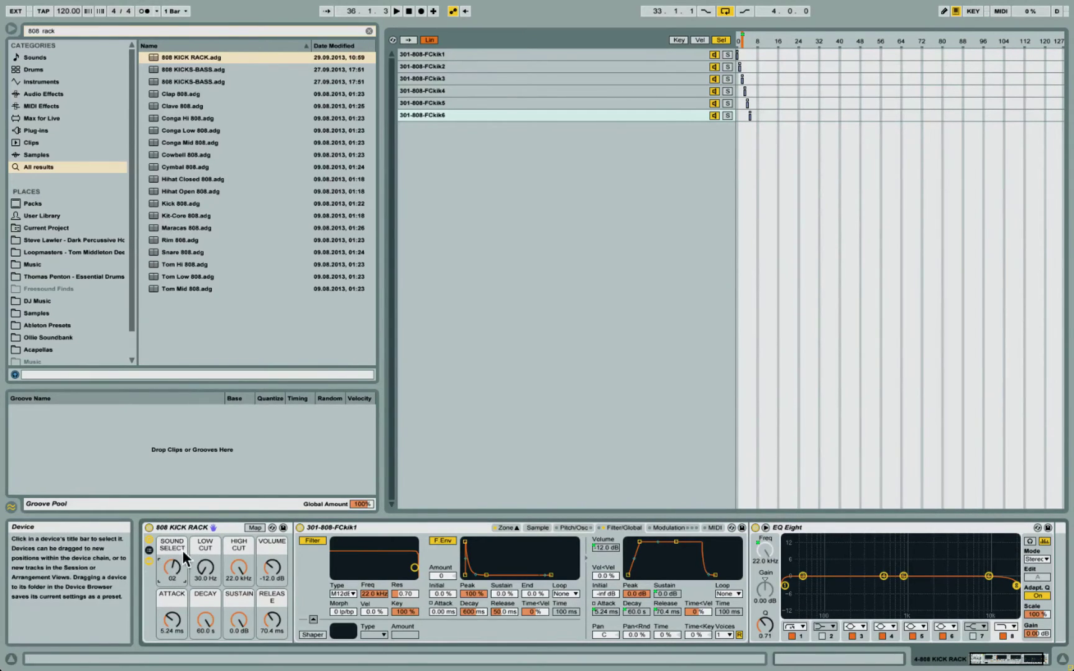
key("Up")
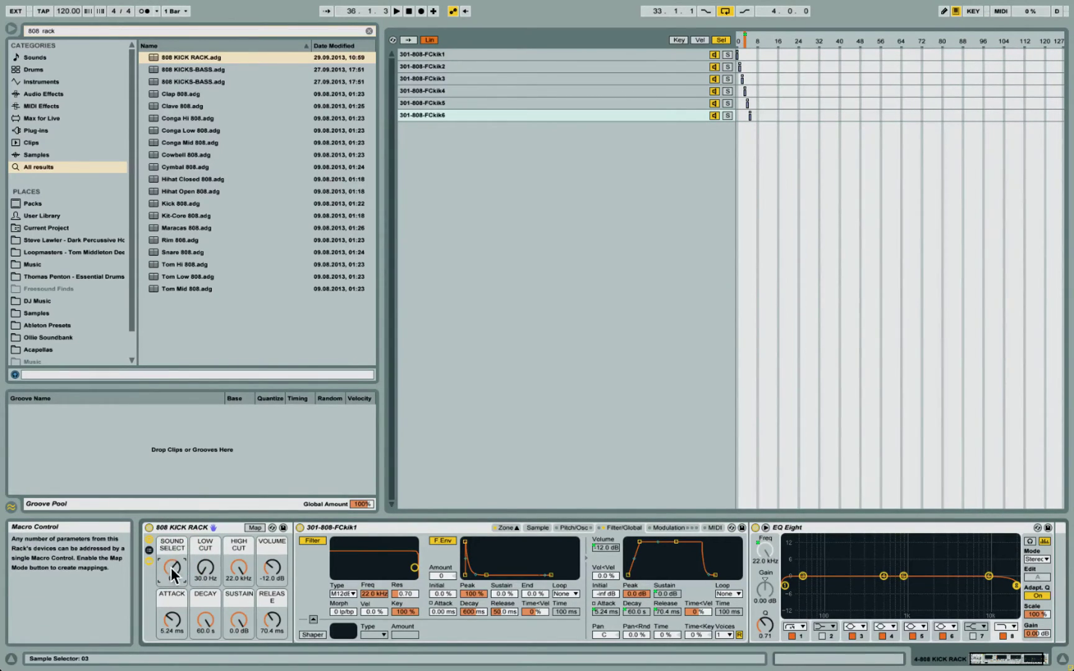
- Lower the HIGH CUT macro of the 808 KICK RACK to 471 Hz and close the Sampler's zone editor
mouse_move(239, 566)
left_mouse_down()
mouse_move(239, 618)
mouse_move(239, 587)
left_mouse_up()
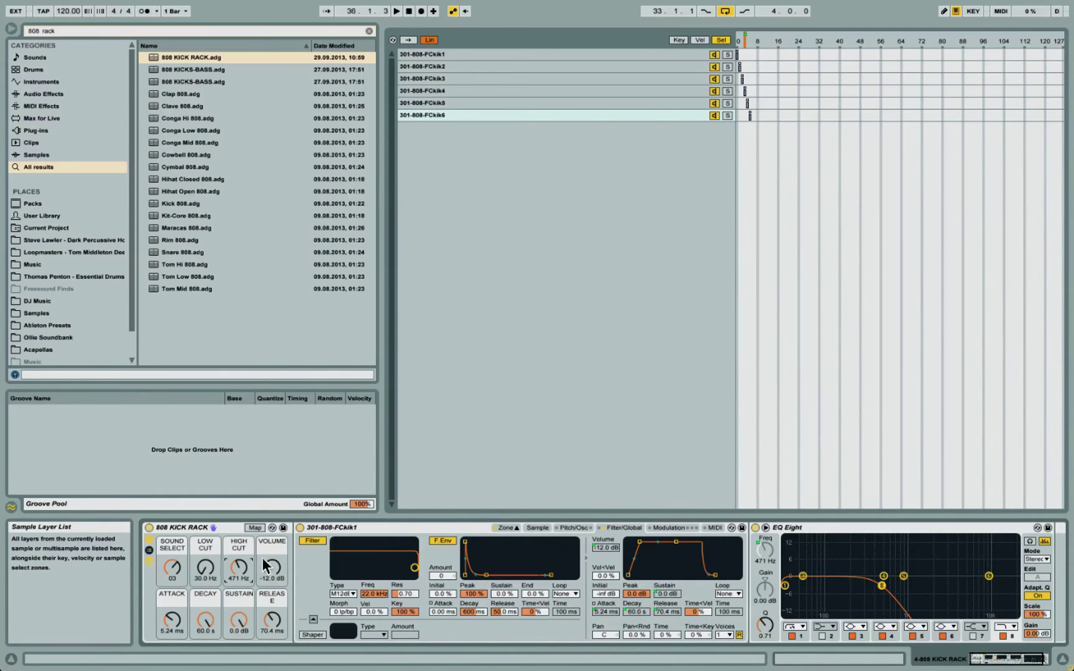
mouse_move(214, 527)
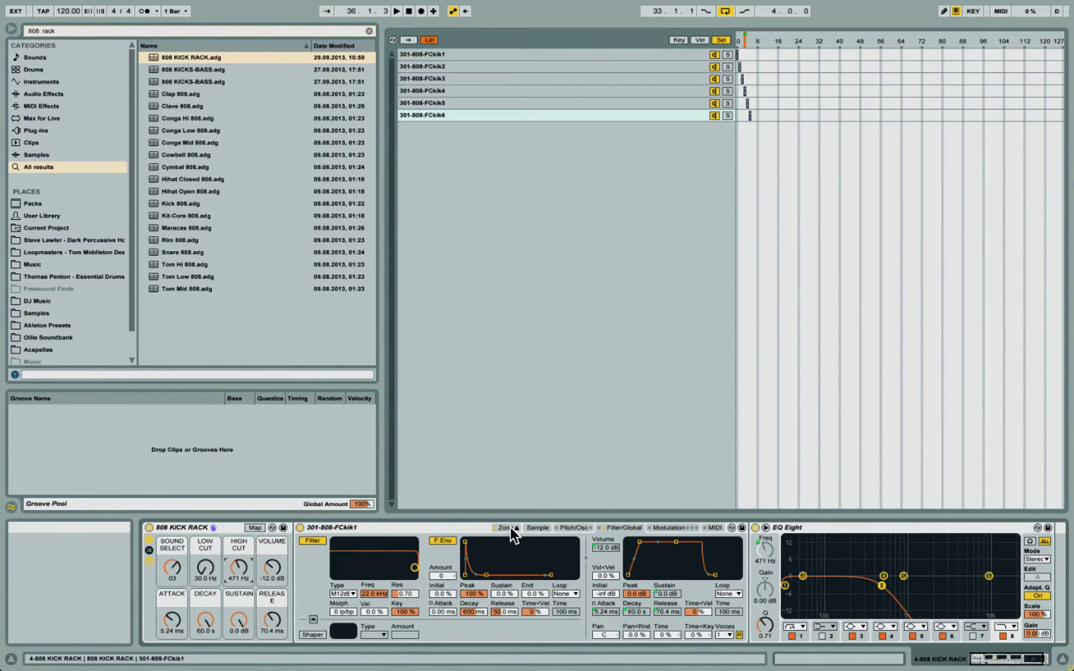
key("Tab")
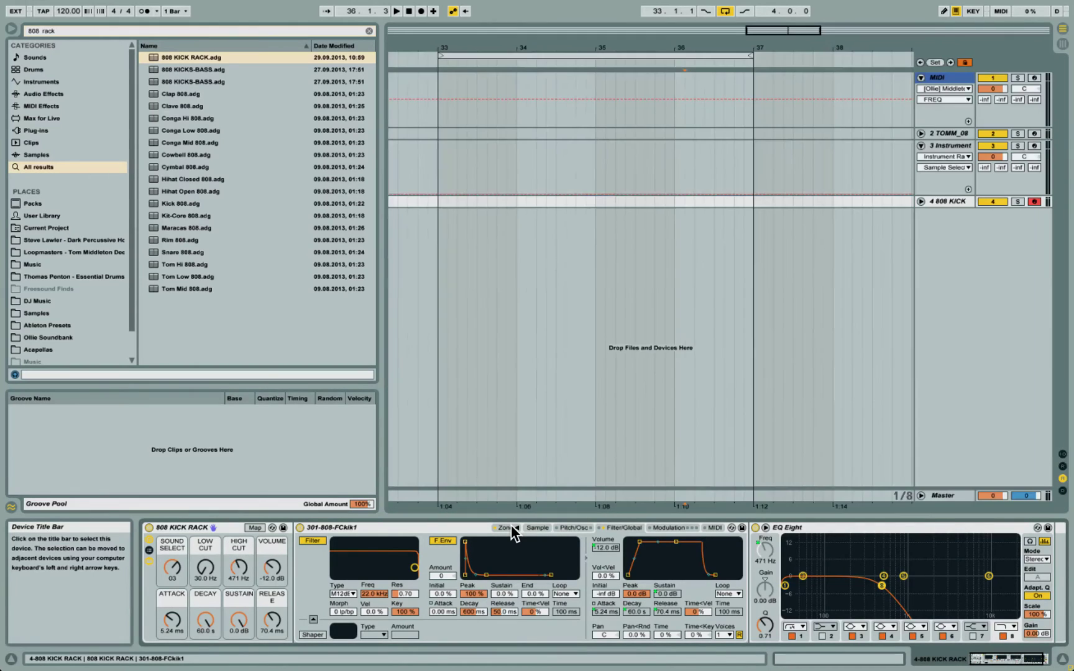